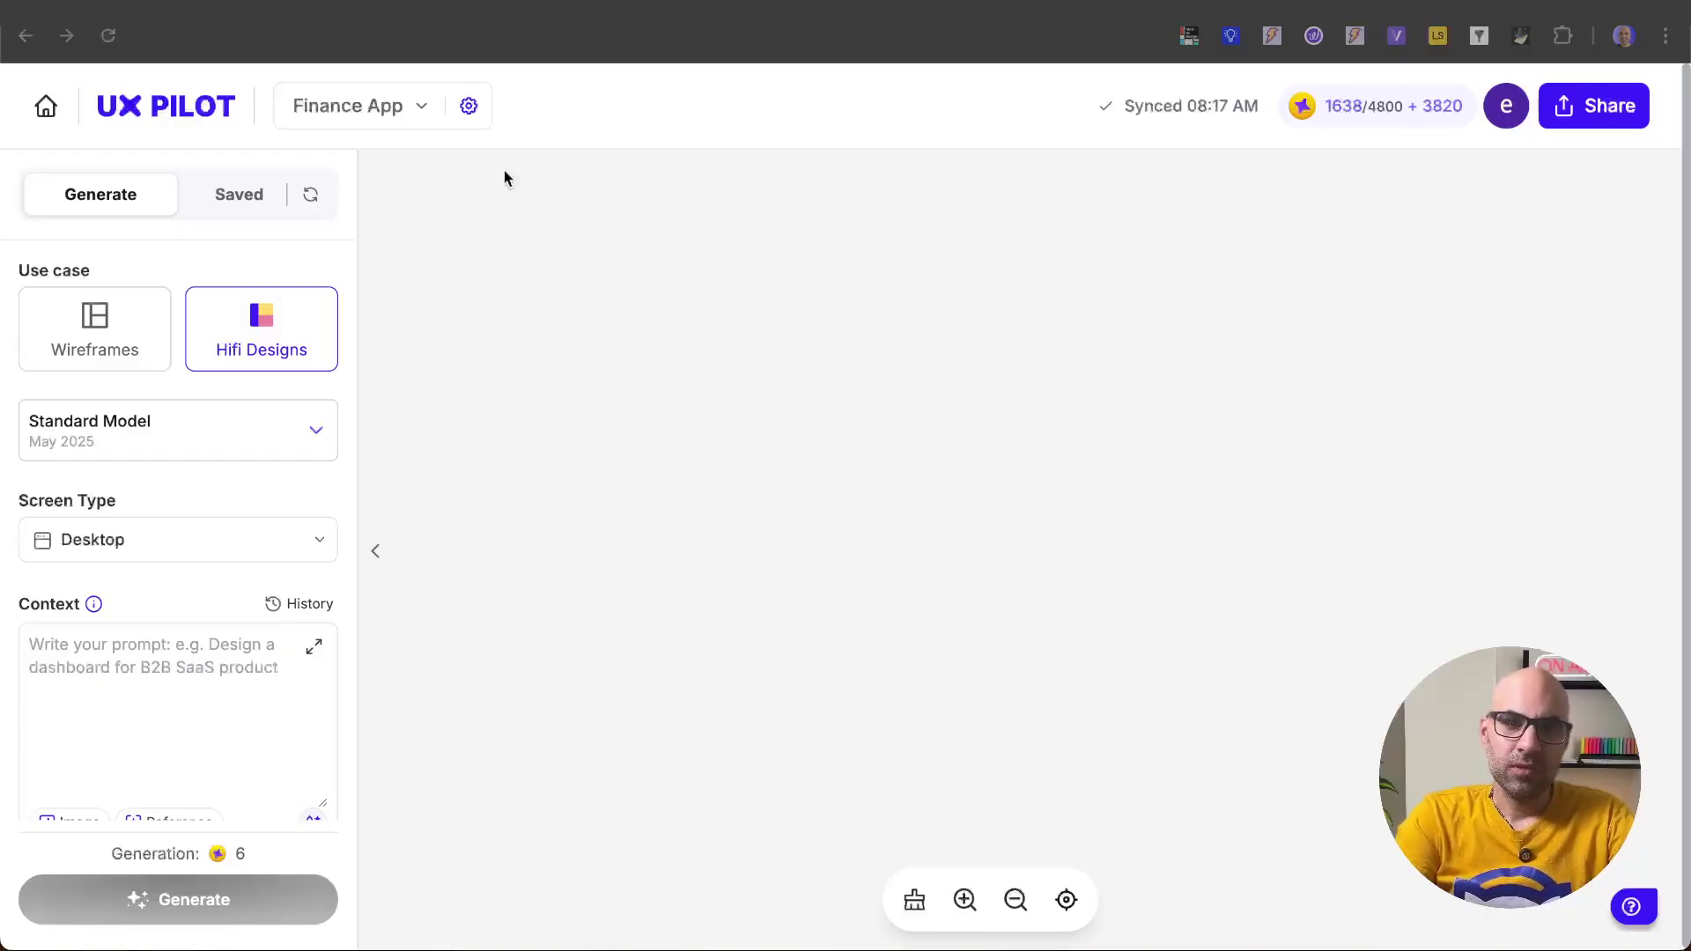
Place the saved Airbnb Icon Prompt Generator design on the canvas as Group 1.
{"action": "left_click", "coordinate": [431, 120]}
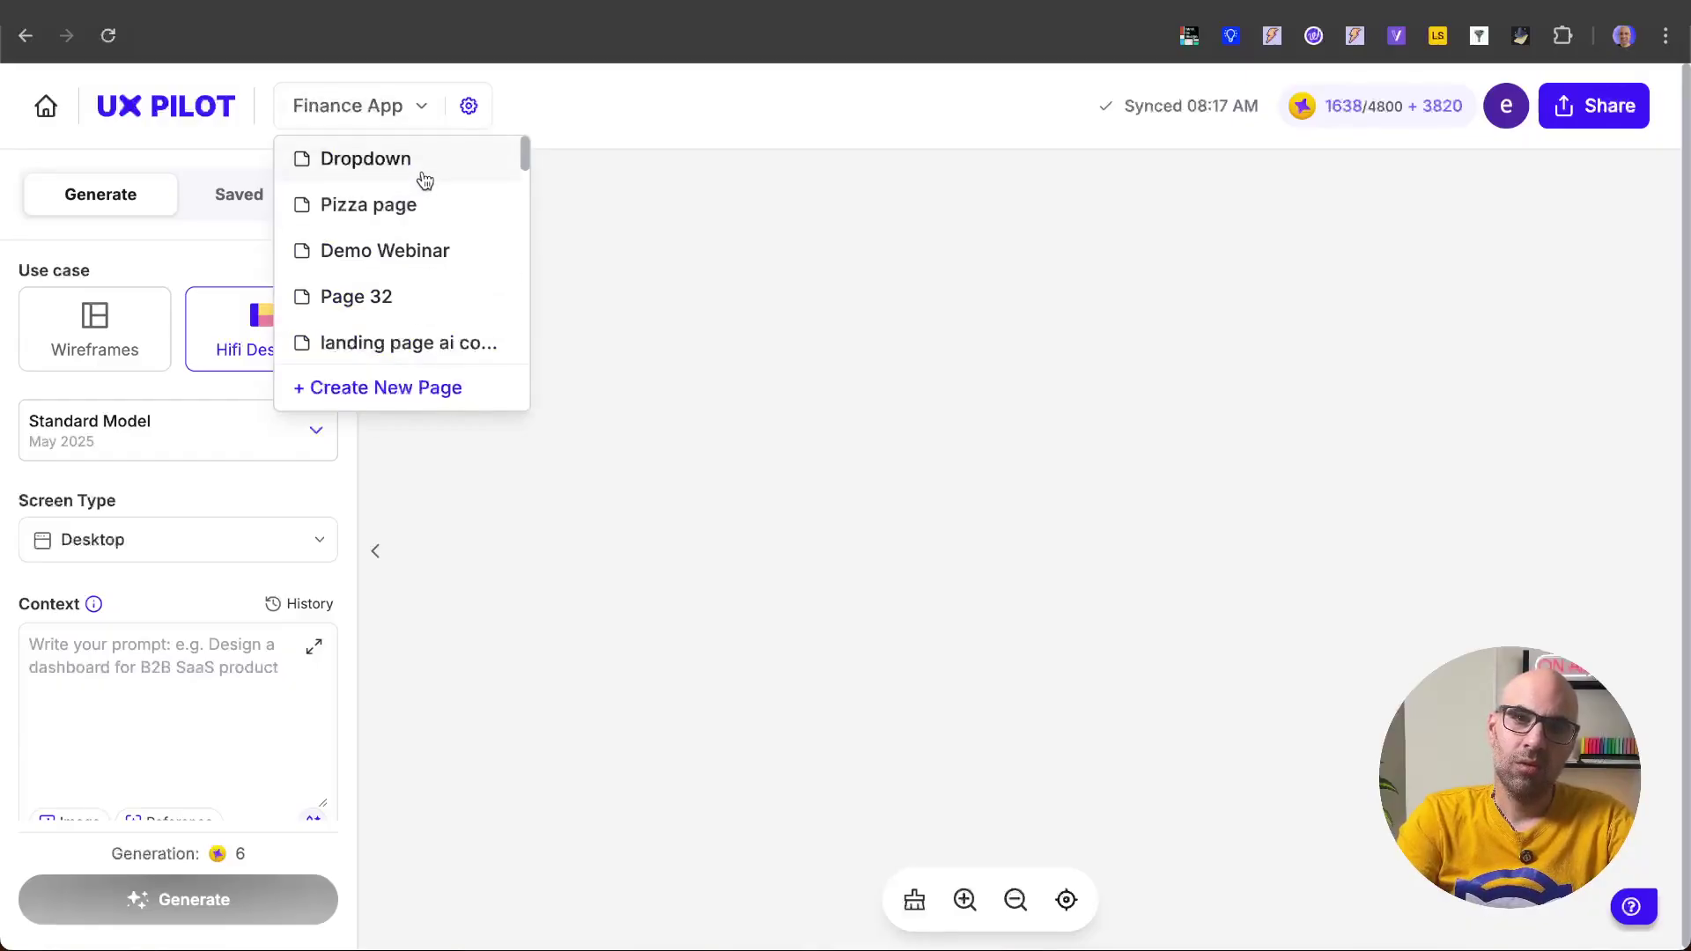
{"action": "left_click", "coordinate": [382, 254]}
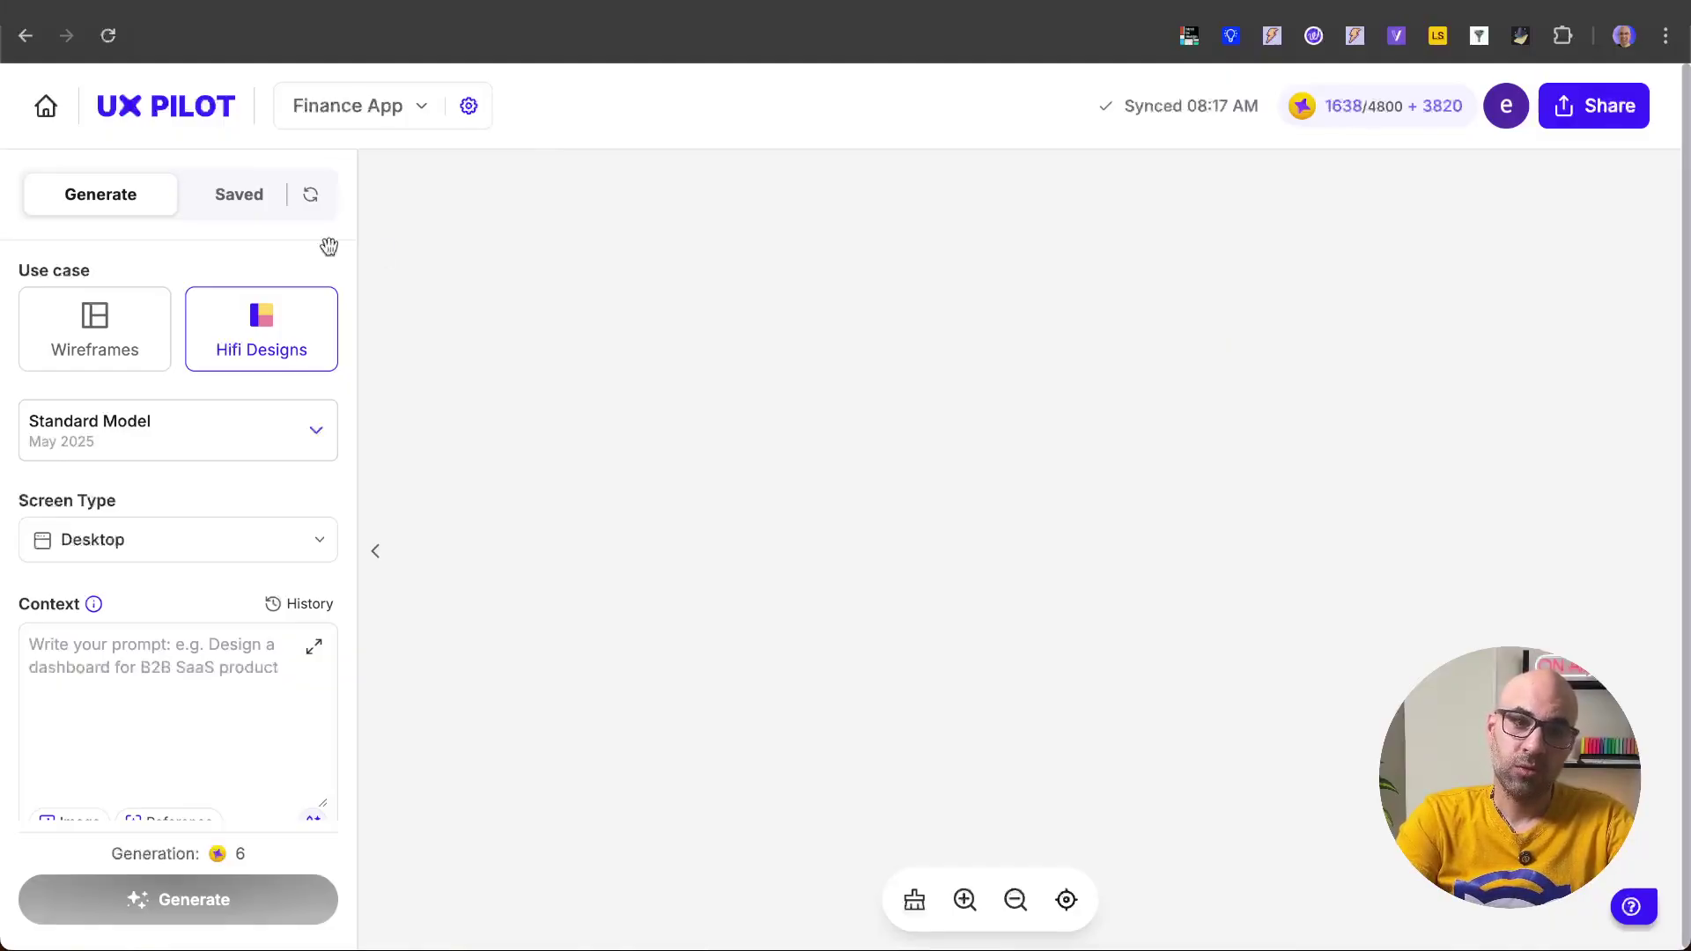
{"action": "left_click", "coordinate": [241, 202]}
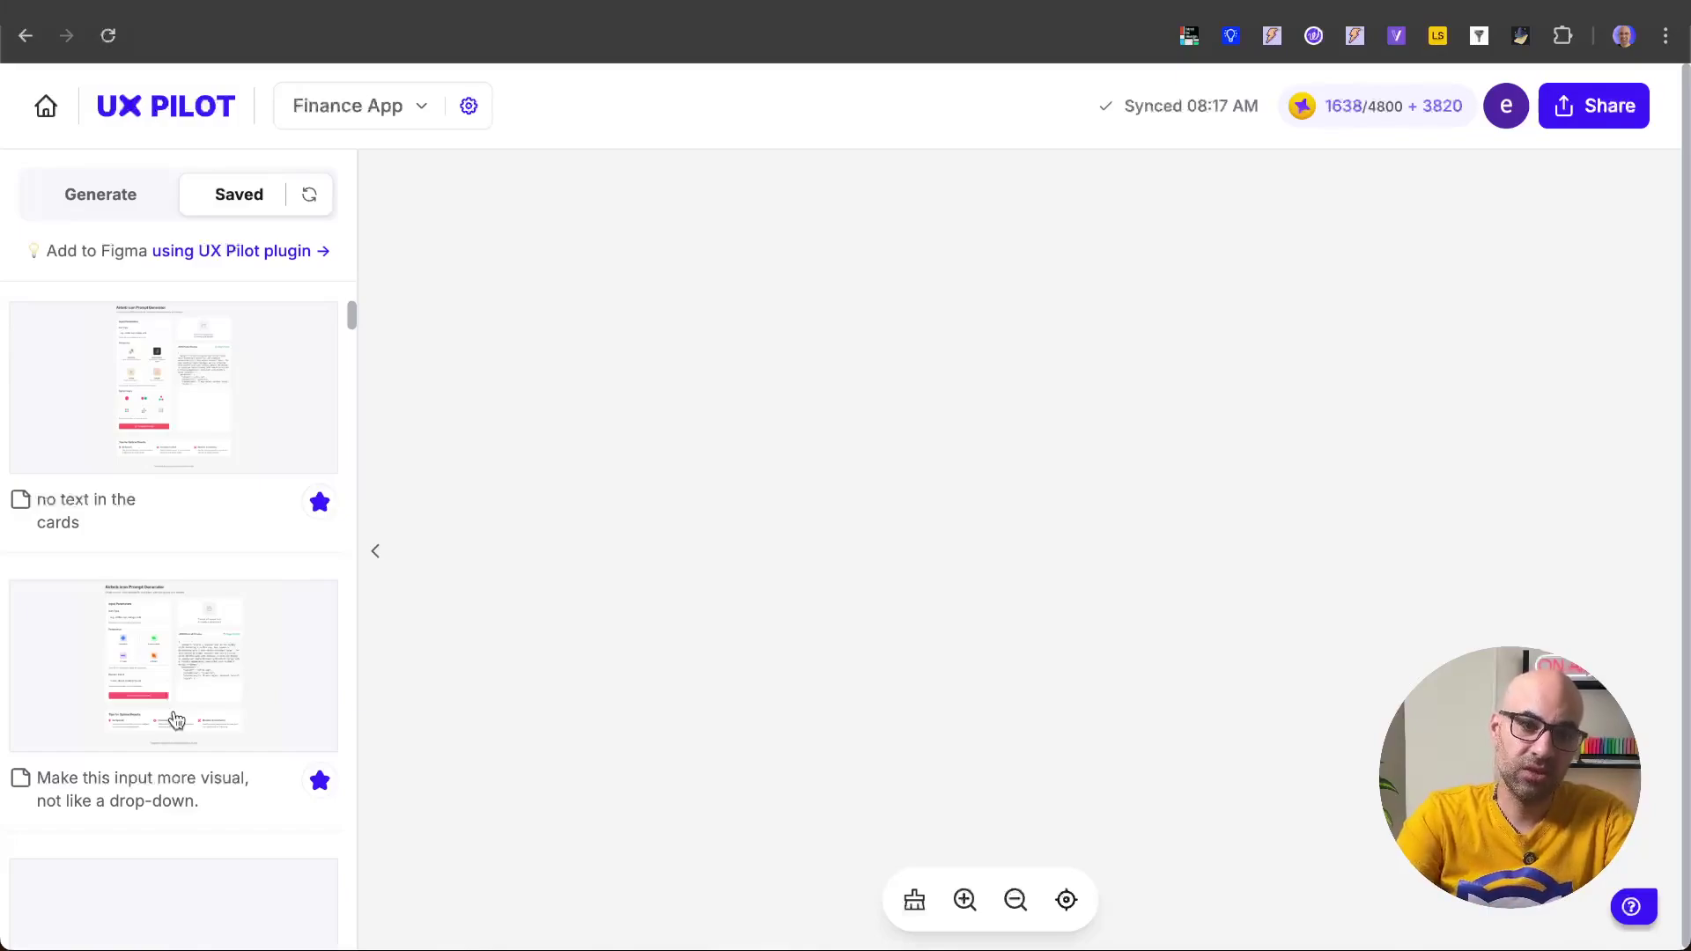
{"action": "left_click", "coordinate": [171, 438]}
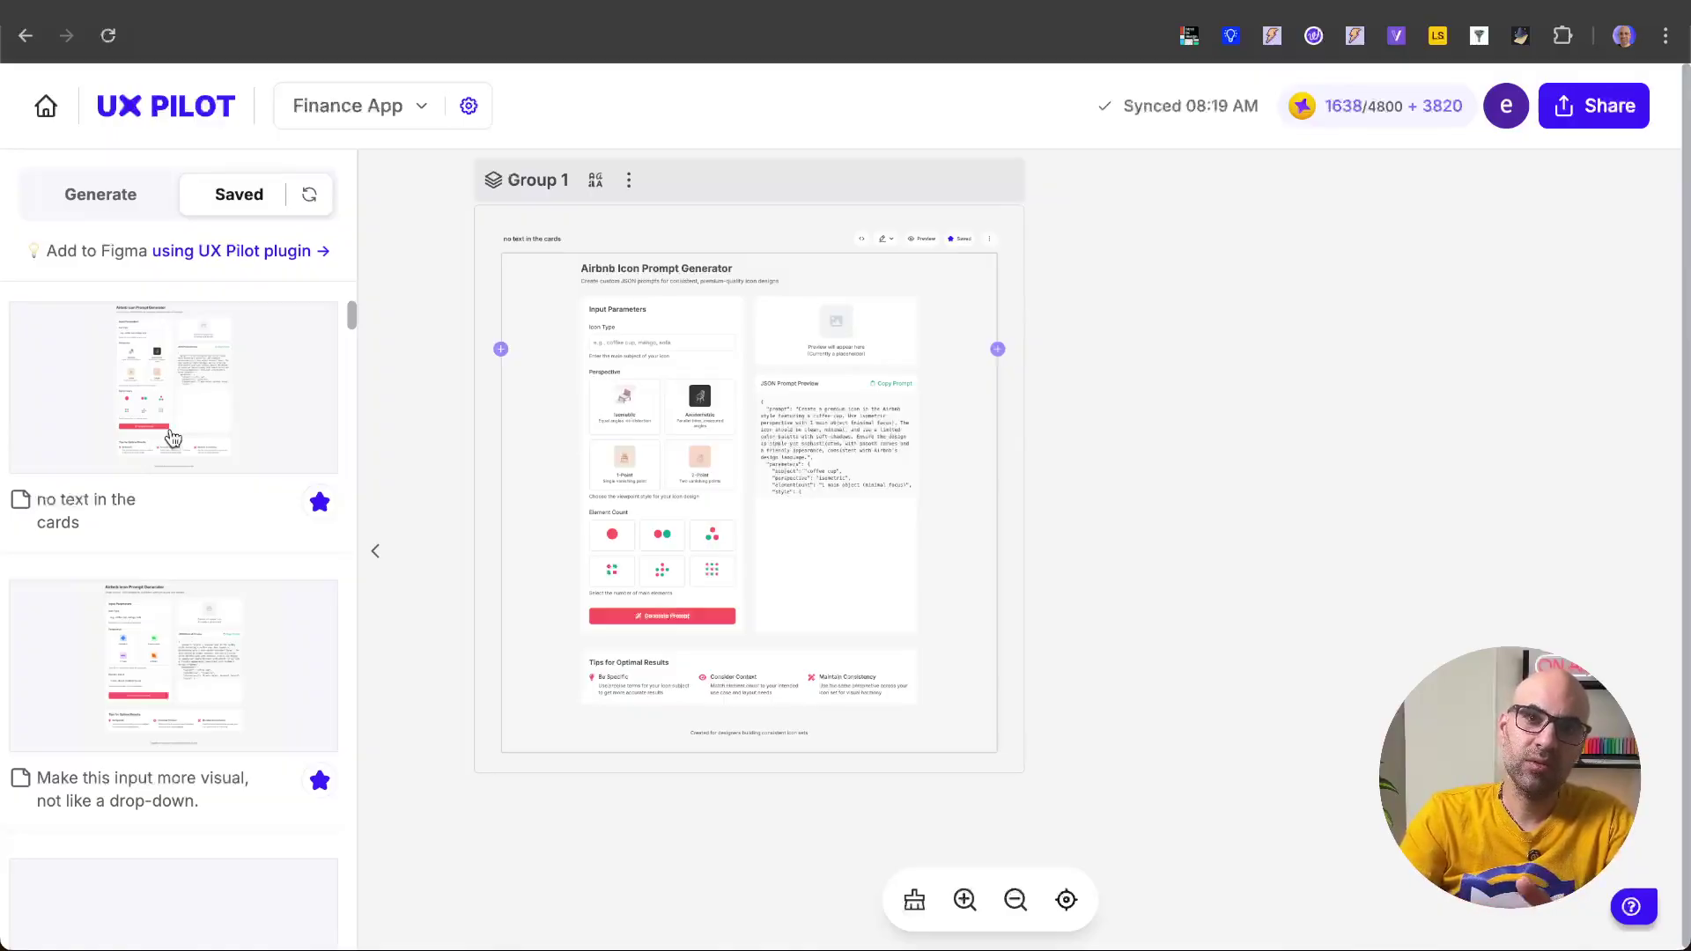
Insert the luxury hotel booking with virtual room tours example prompt into Context and select it.
{"action": "left_click", "coordinate": [124, 201]}
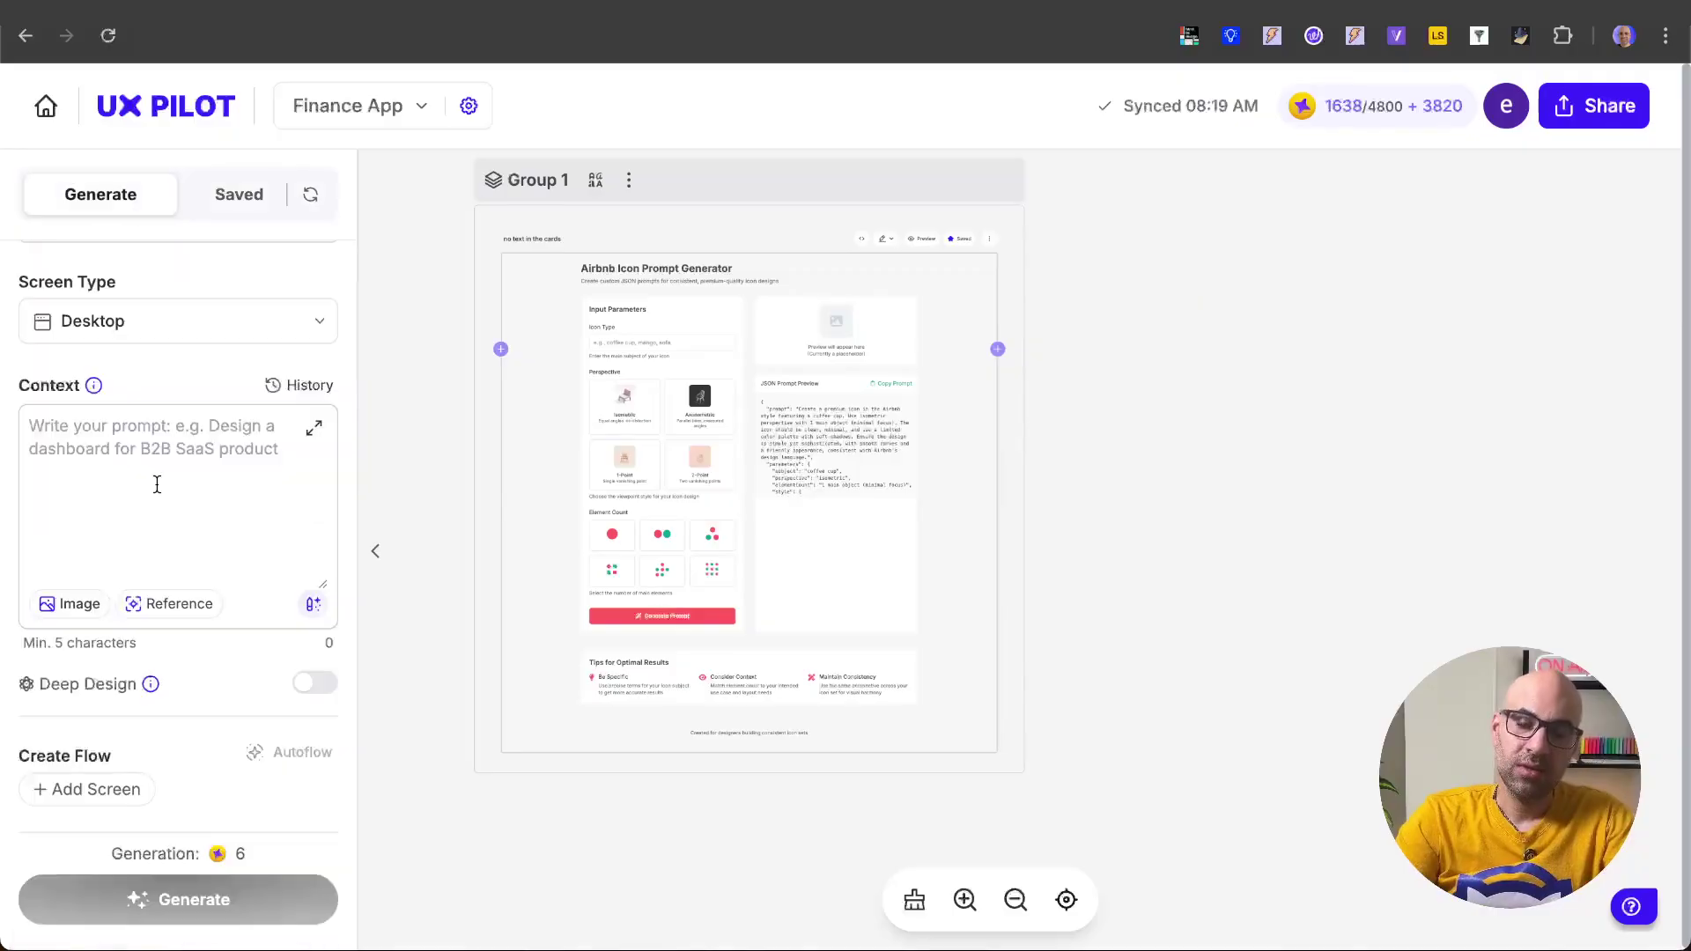
{"action": "left_click", "coordinate": [315, 612]}
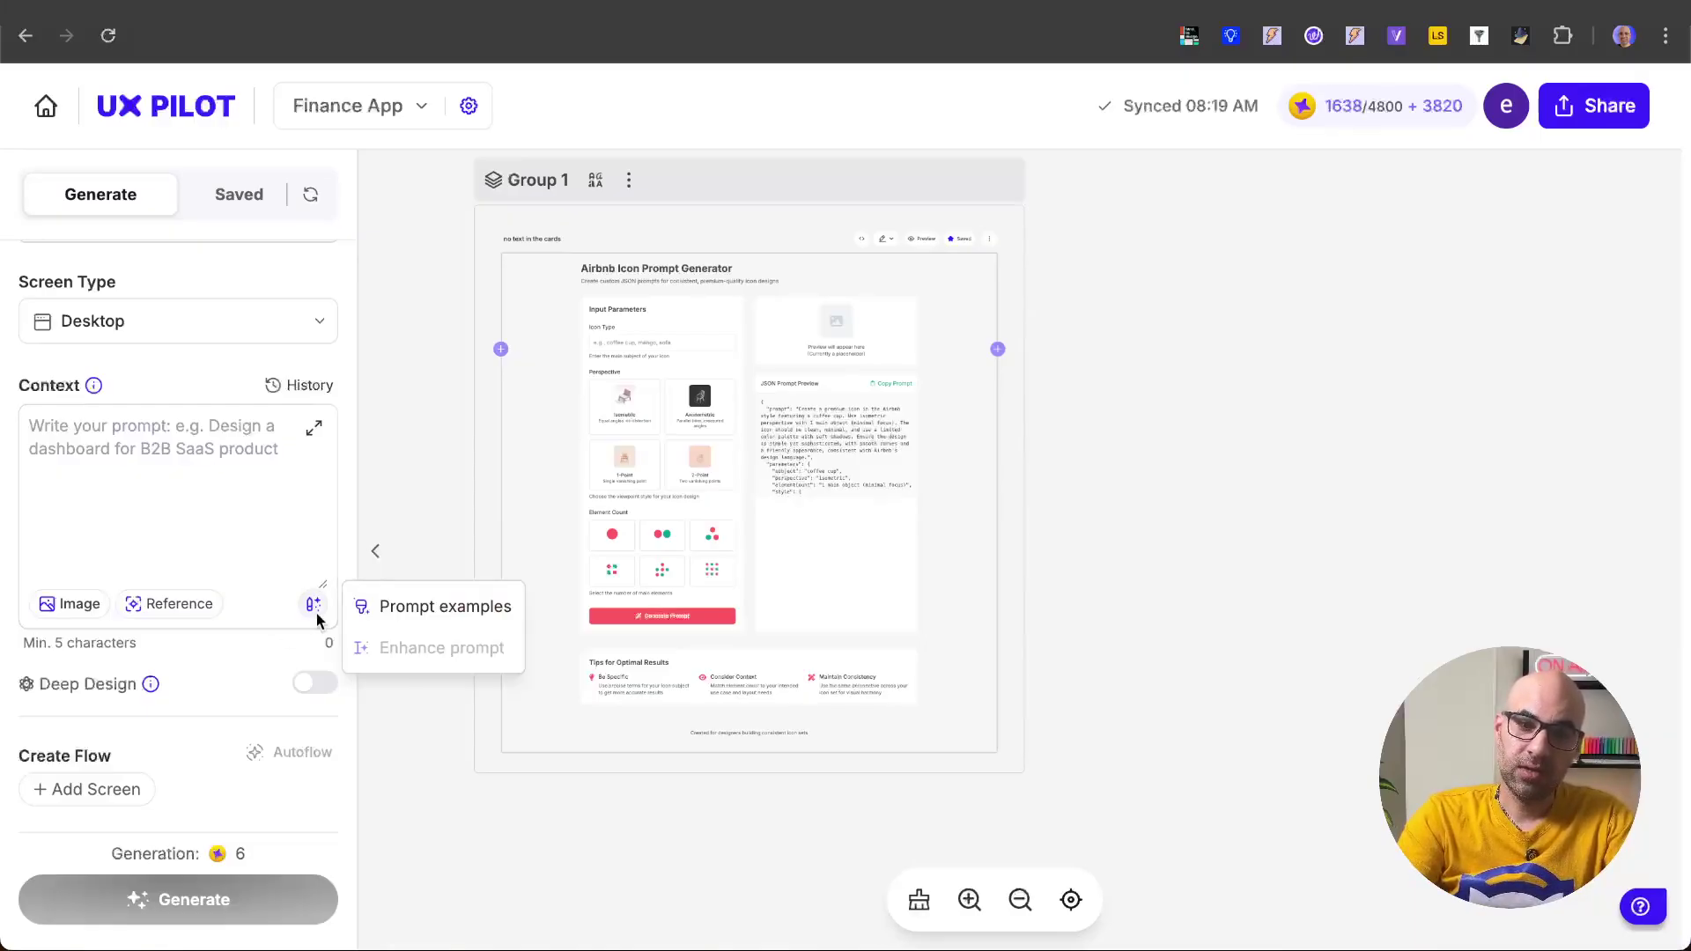
{"action": "left_click", "coordinate": [443, 607]}
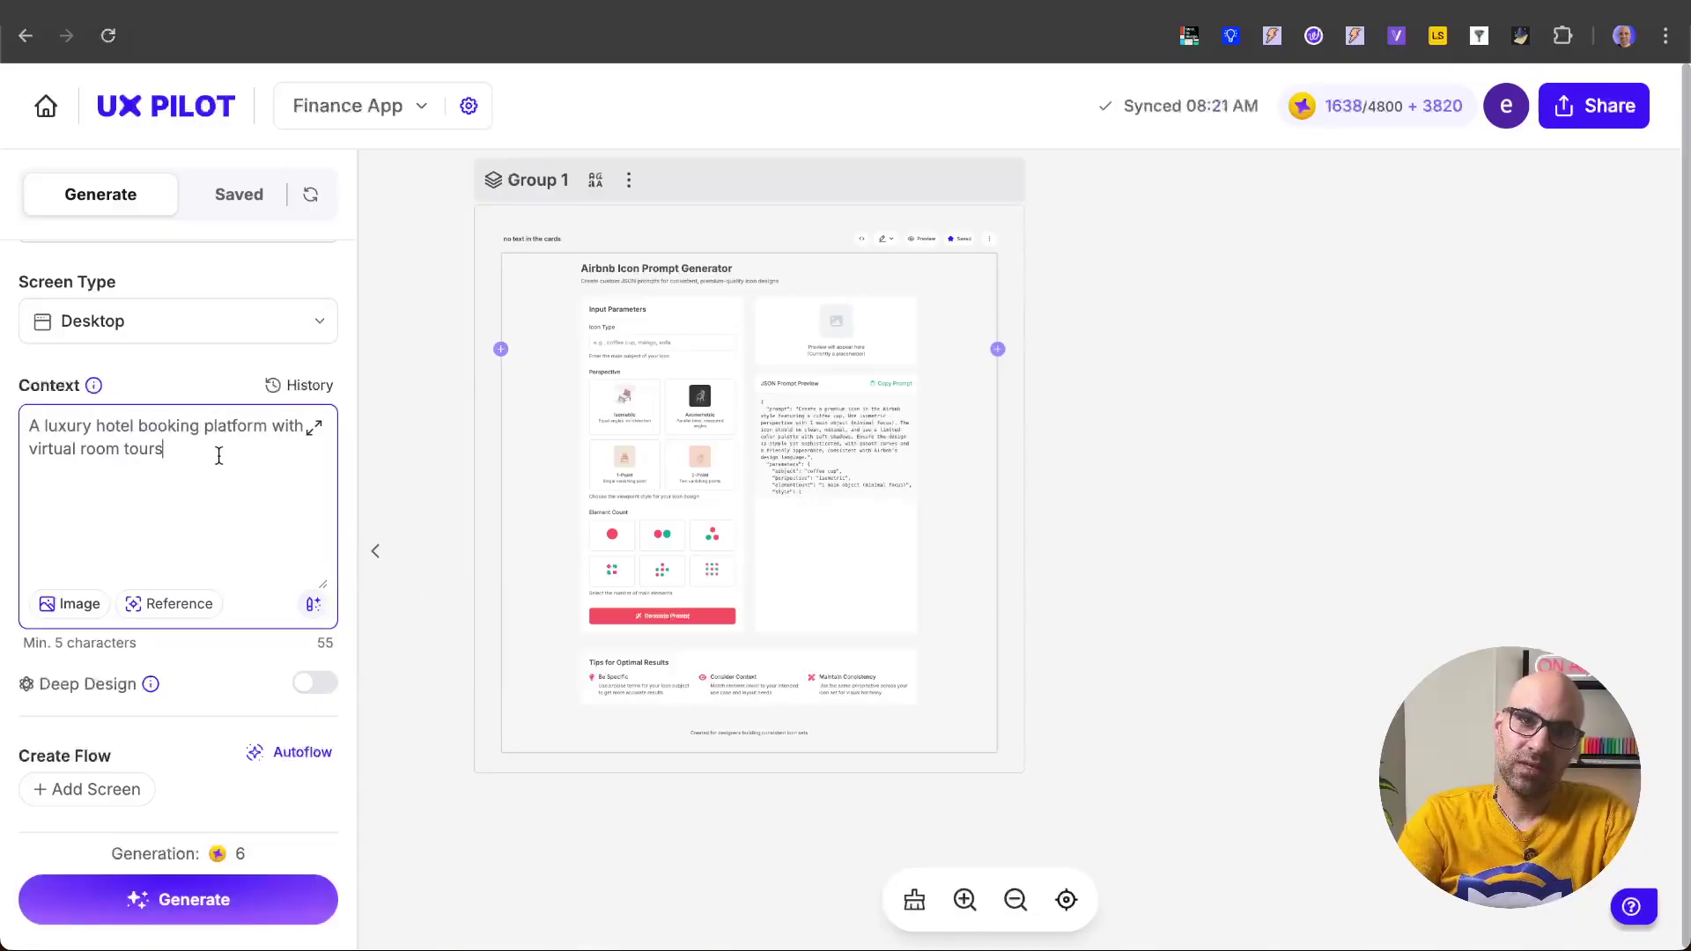
{"action": "left_click_drag", "start_coordinate": [219, 453], "coordinate": [30, 422]}
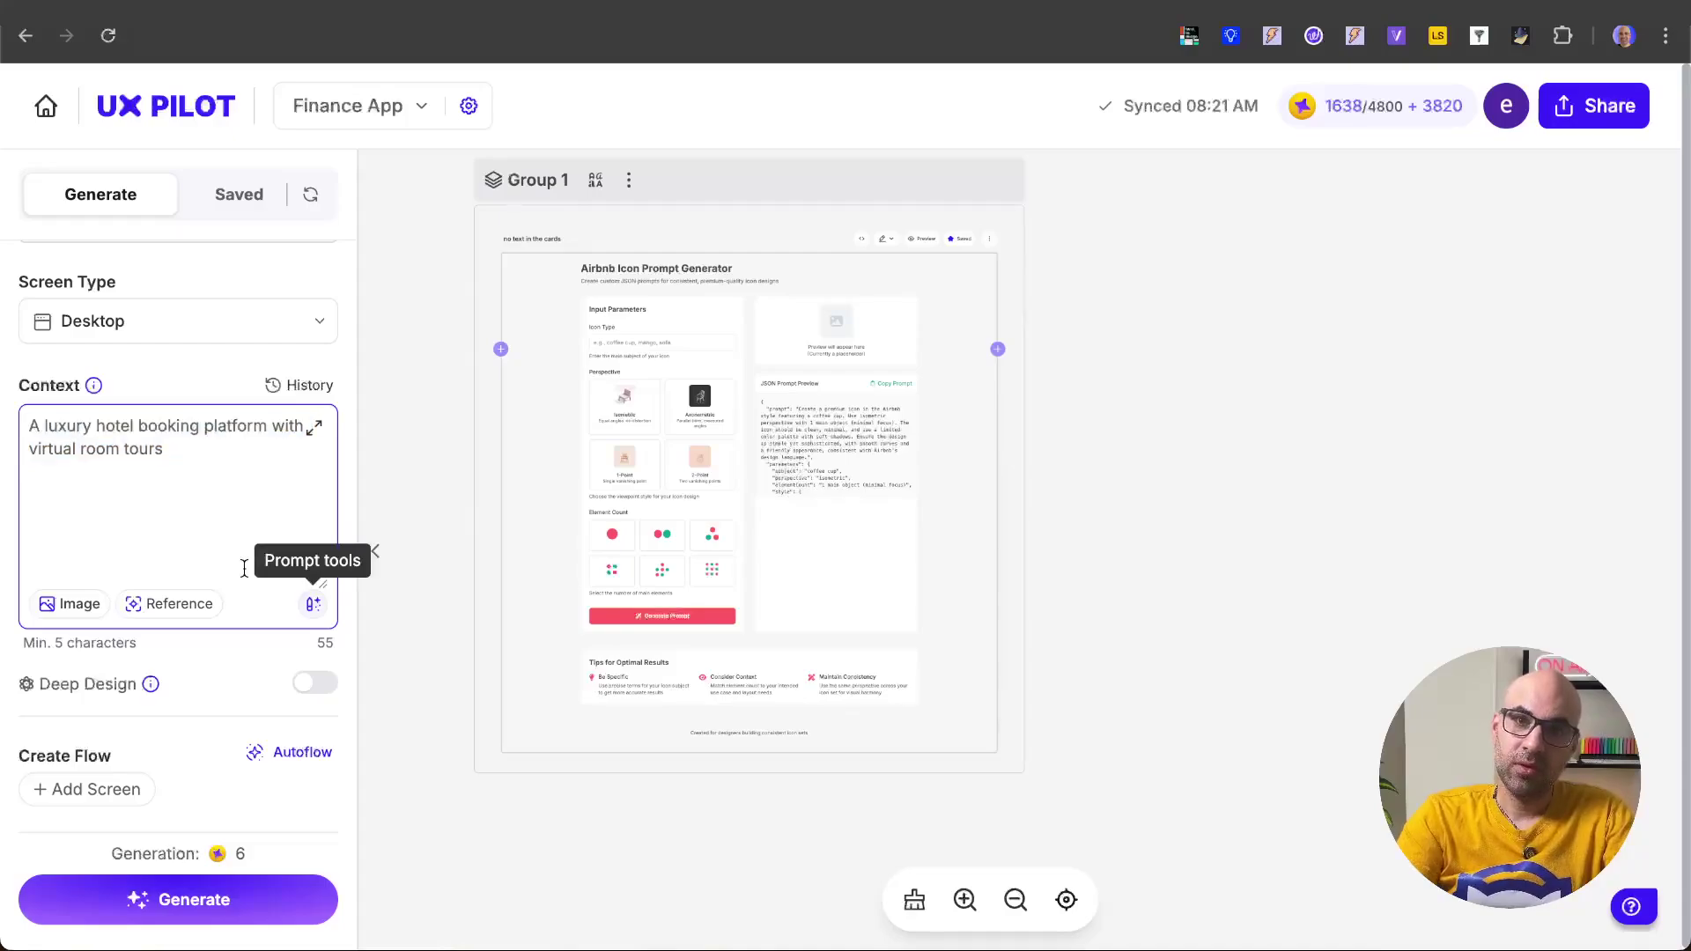
{"action": "left_click", "coordinate": [313, 603]}
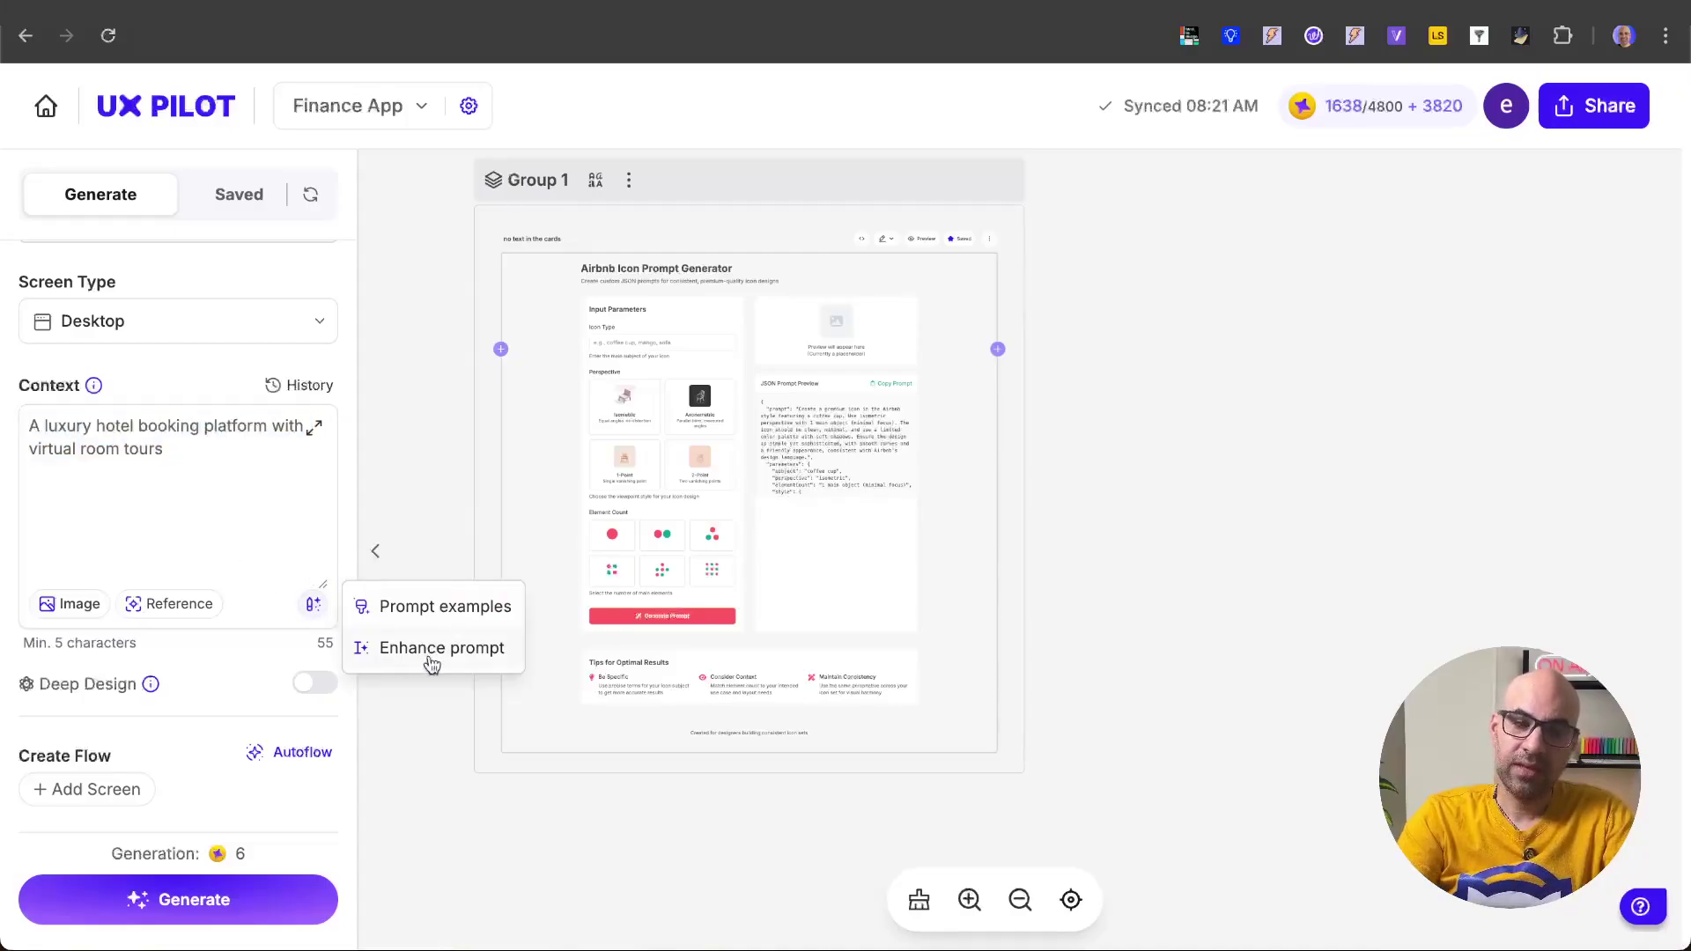
{"action": "left_click", "coordinate": [219, 465]}
Replace the sample with the Finance App description and enhance it into an 875-character requirement.
{"action": "key", "text": "ctrl+a"}
{"action": "key", "text": "BackSpace"}
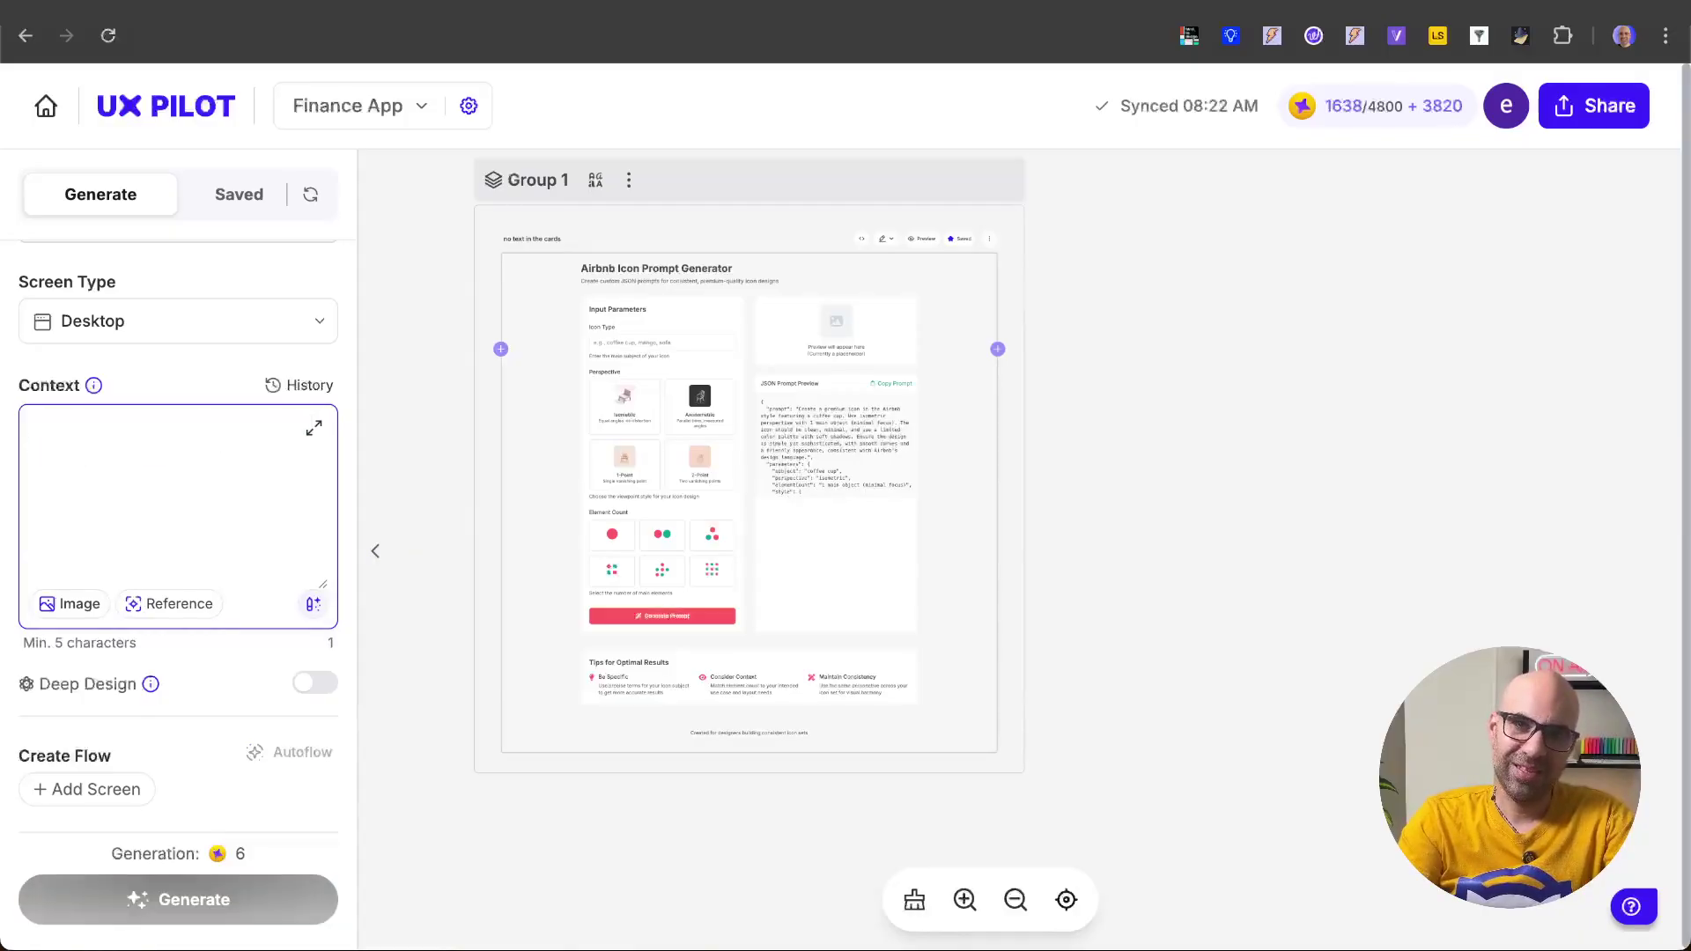
{"action": "type", "text": "Finance App An app to organize your income and expenses to manage your finances better"}
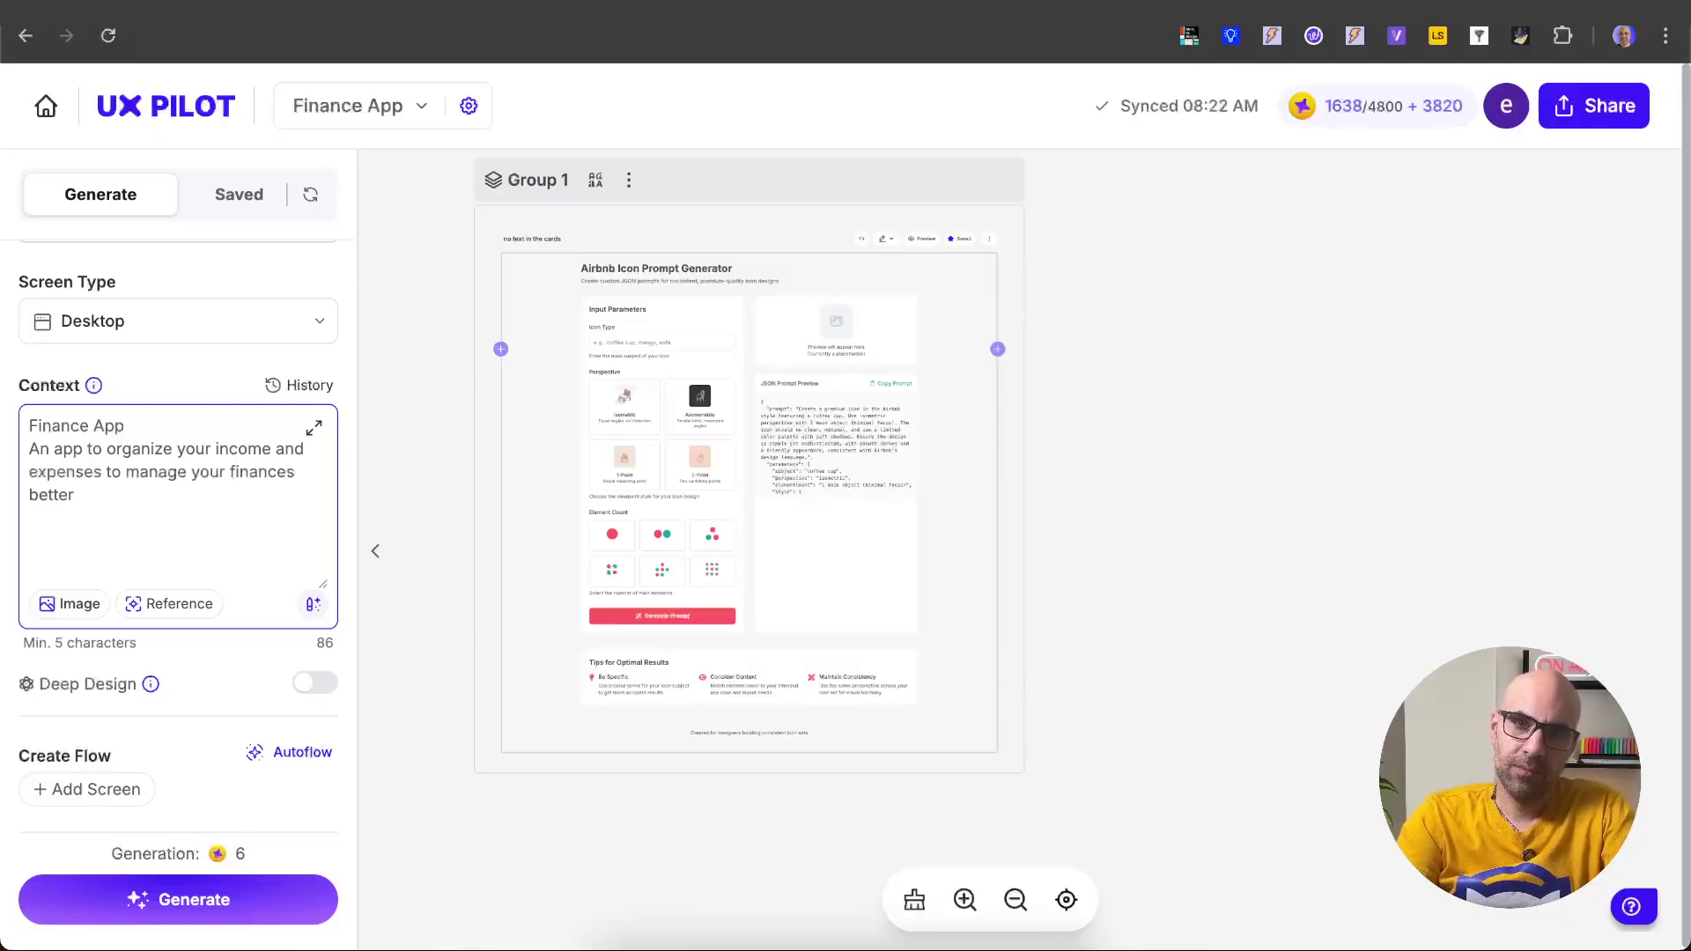
{"action": "left_click", "coordinate": [314, 607]}
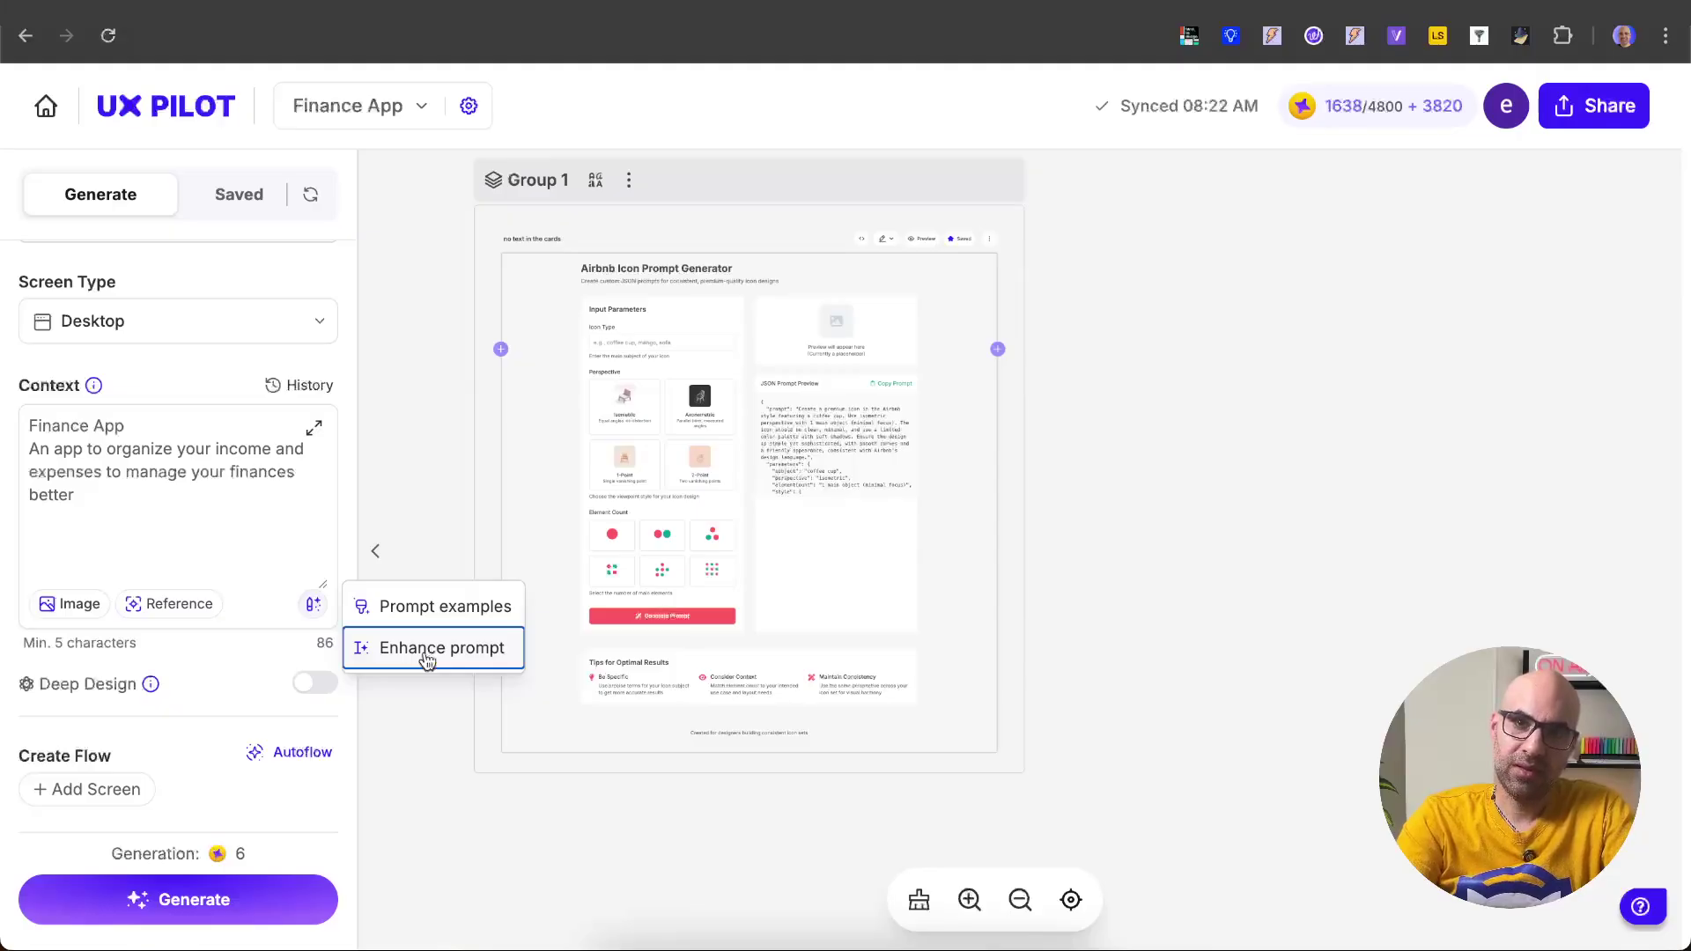
{"action": "left_click", "coordinate": [426, 659]}
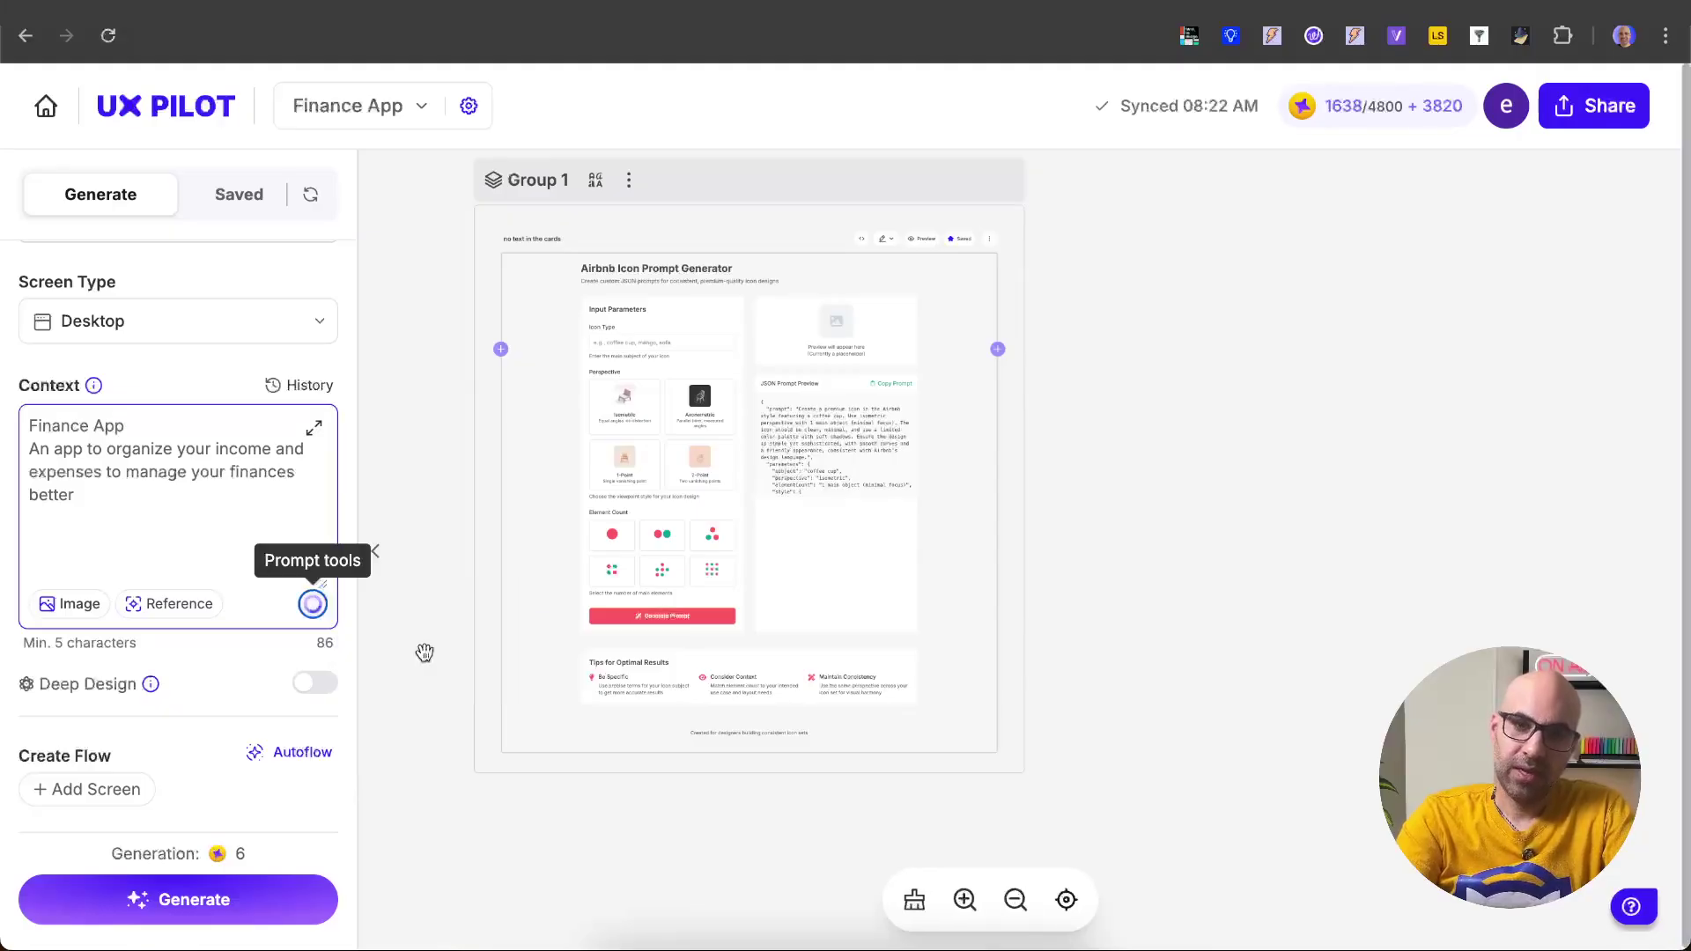
Open Context in the large editor and highlight the title, Purpose, UI Components and Visual Style sections.
{"action": "left_click", "coordinate": [317, 432]}
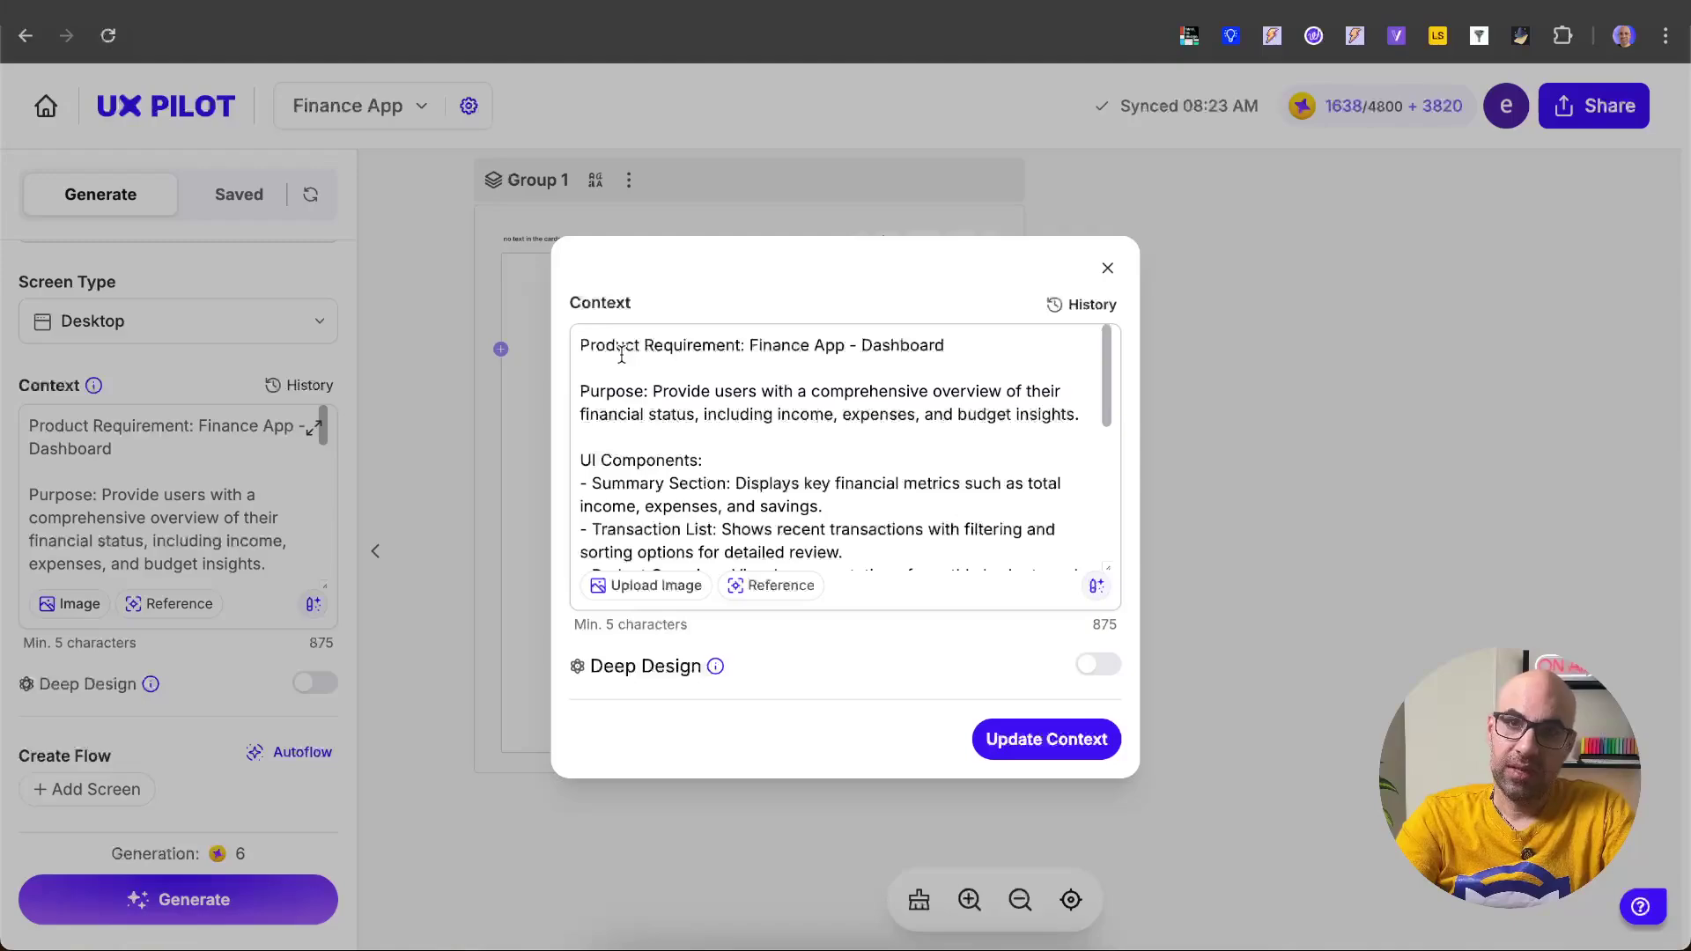
{"action": "left_click_drag", "start_coordinate": [606, 347], "coordinate": [958, 358]}
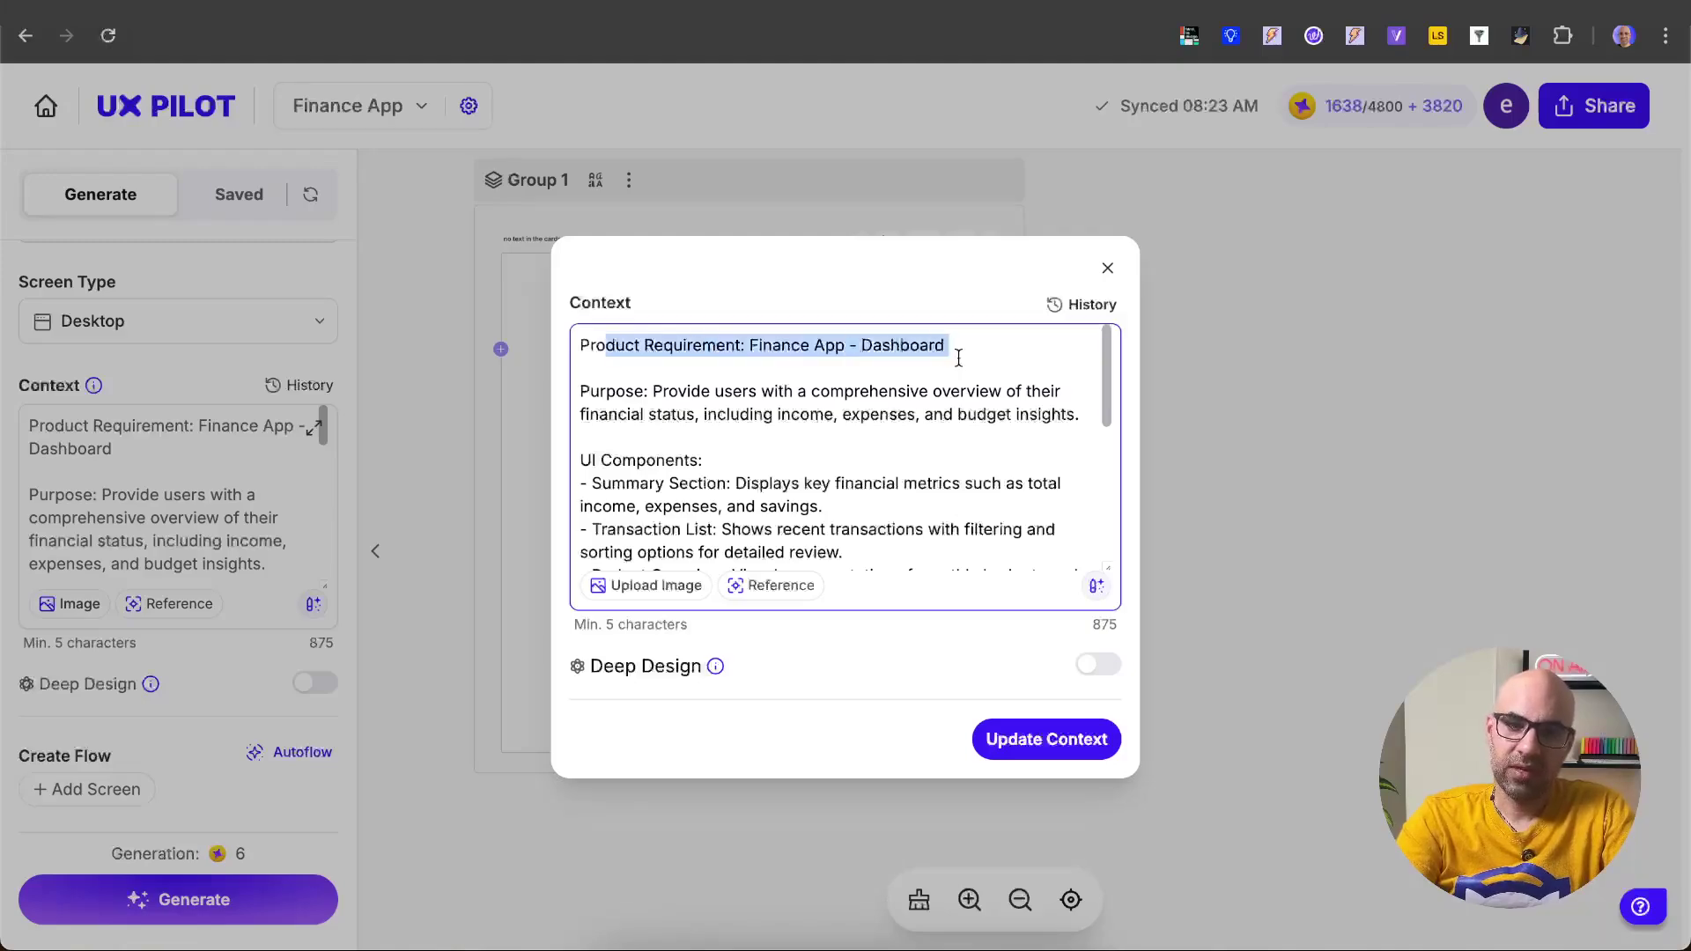
{"action": "left_click_drag", "start_coordinate": [587, 391], "coordinate": [1051, 433]}
{"action": "left_click_drag", "start_coordinate": [617, 460], "coordinate": [784, 551]}
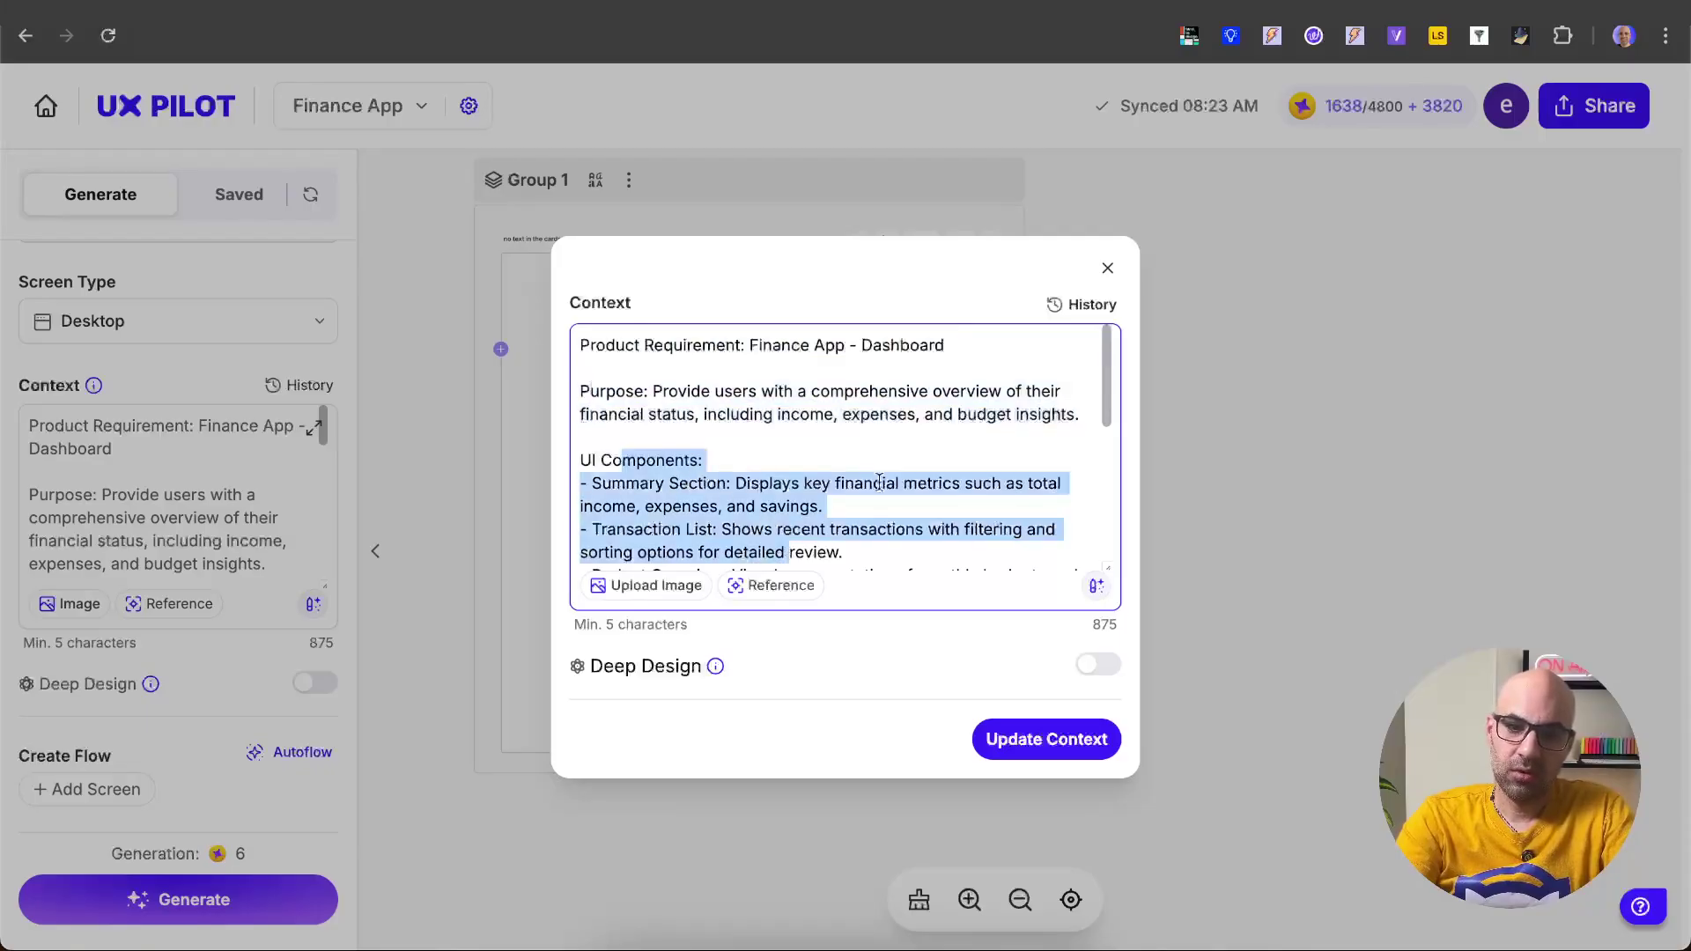
{"action": "scroll", "coordinate": [883, 485], "scroll_direction": "down", "scroll_amount": 5}
{"action": "left_click_drag", "start_coordinate": [749, 389], "coordinate": [835, 520]}
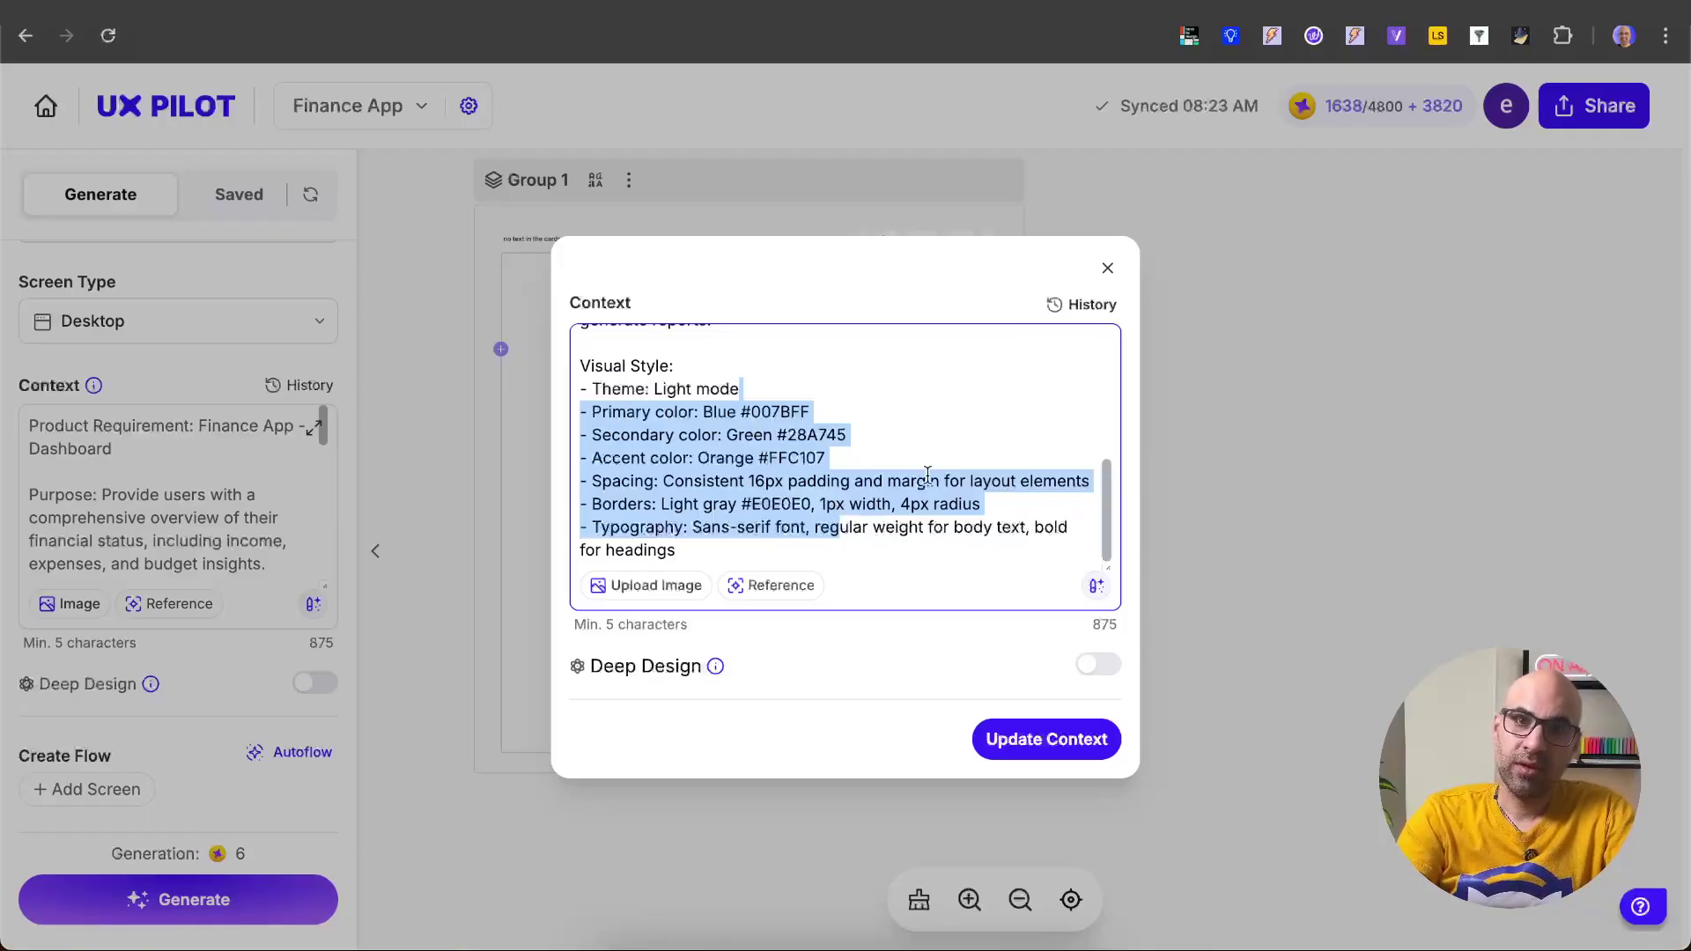
{"action": "scroll", "coordinate": [876, 391], "scroll_direction": "up", "scroll_amount": 5}
{"action": "left_click_drag", "start_coordinate": [630, 352], "coordinate": [775, 382]}
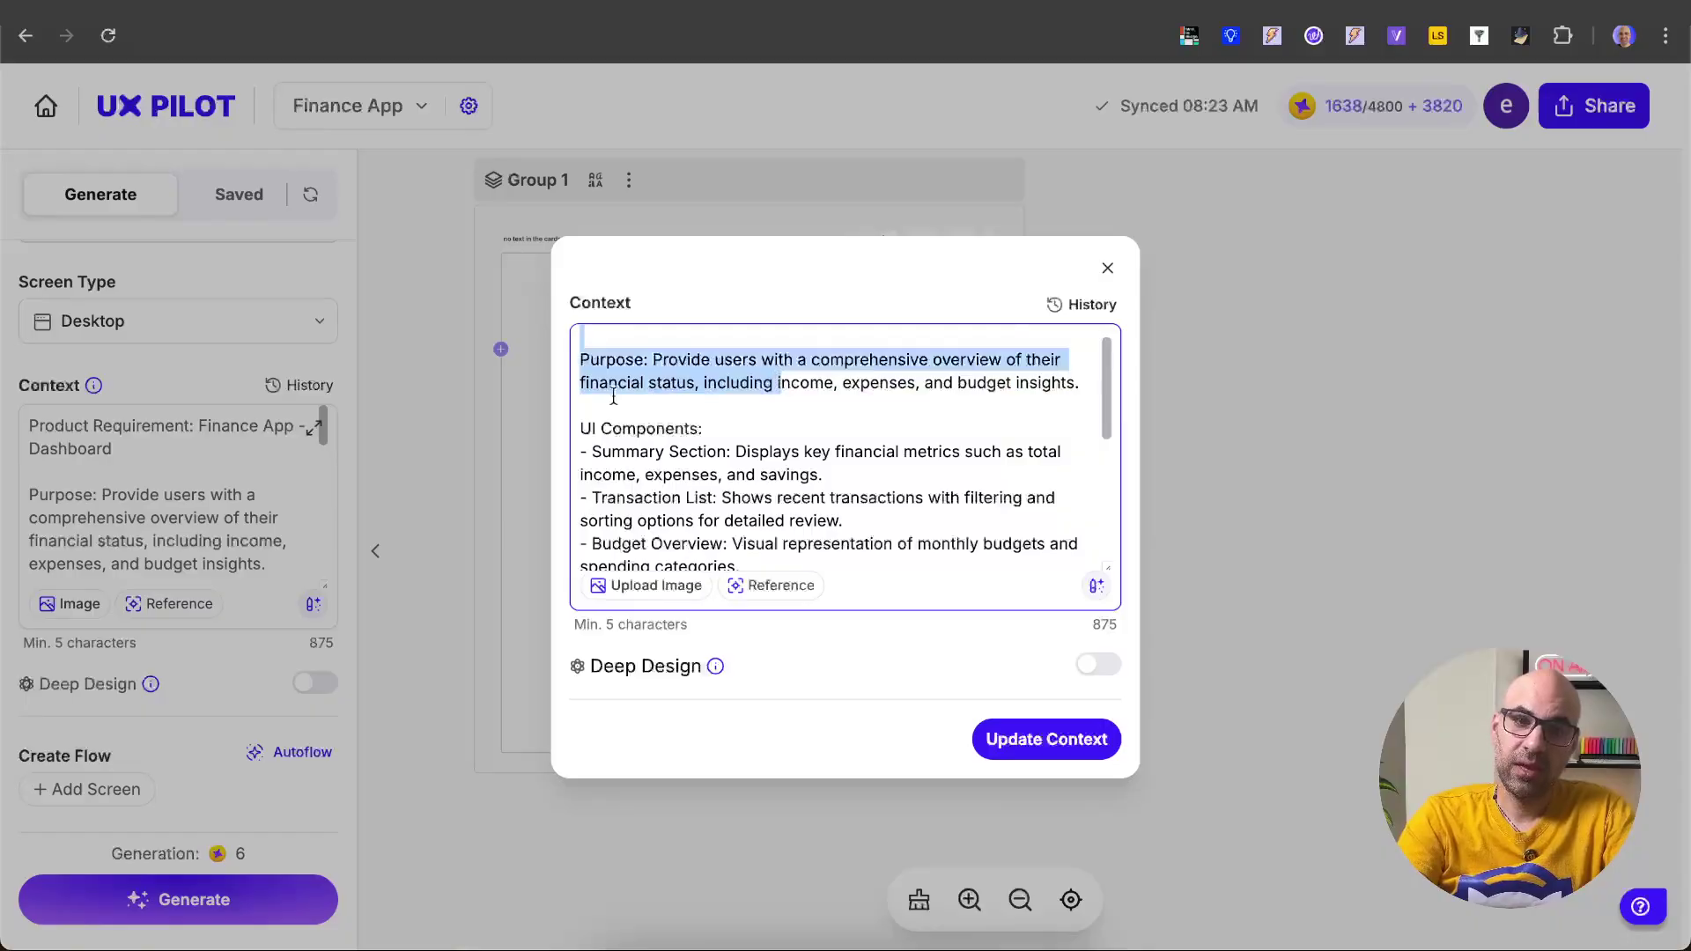
{"action": "left_click_drag", "start_coordinate": [636, 428], "coordinate": [823, 531]}
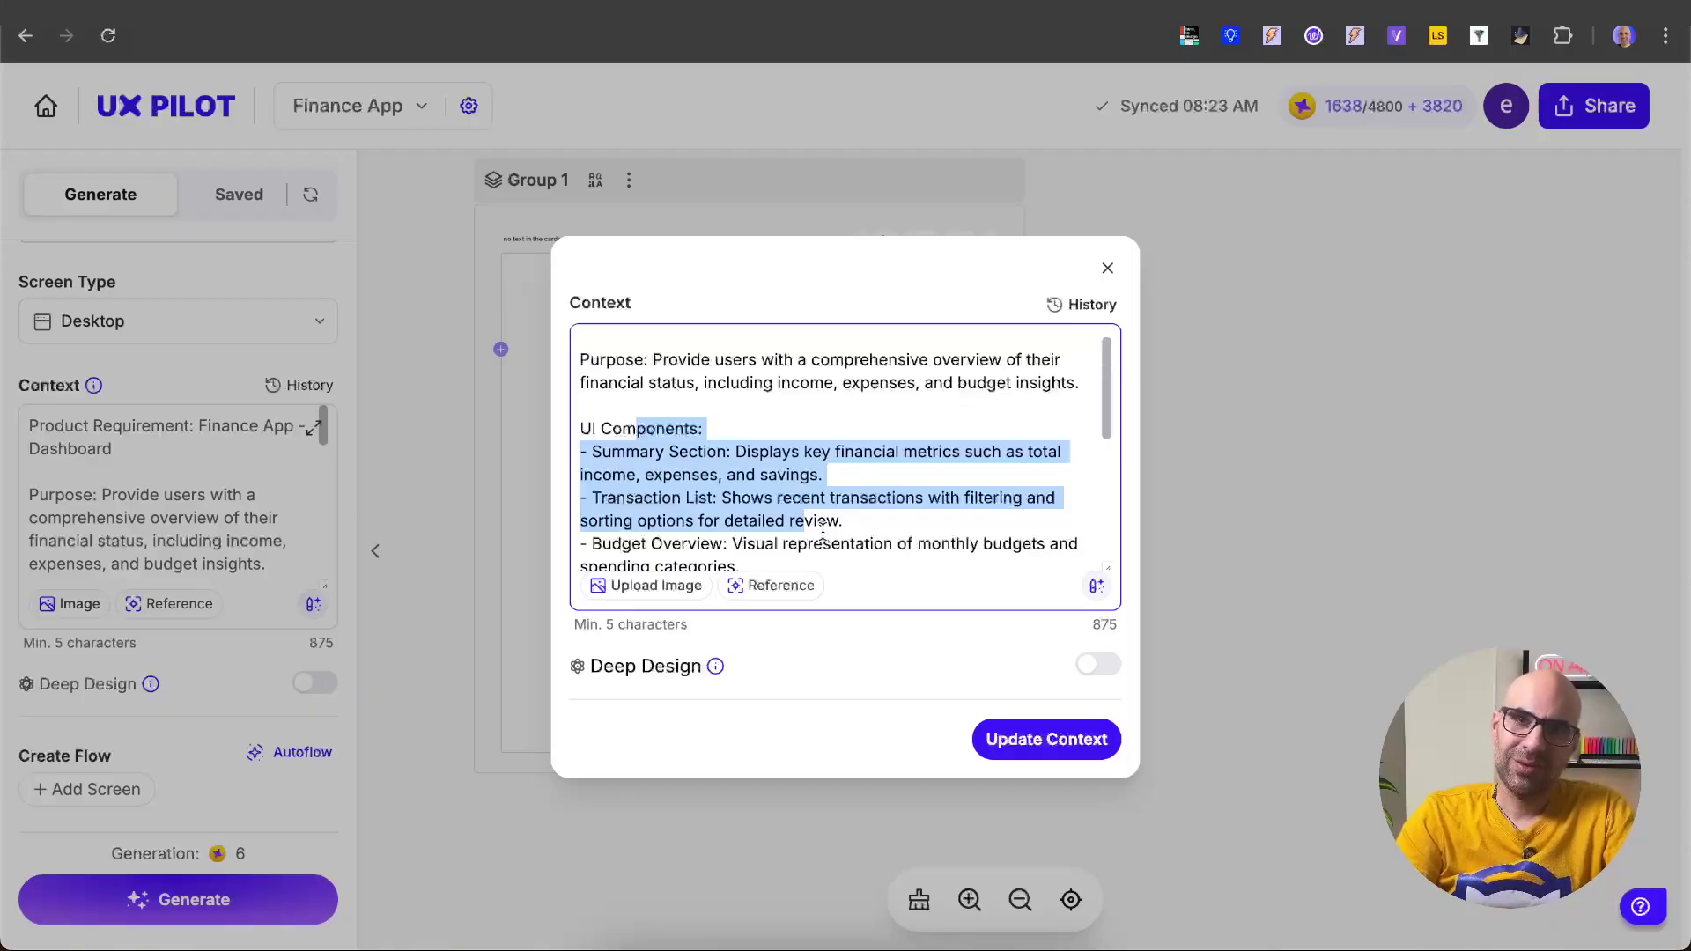
Generate the Finance App dashboard as Group 2, zoom to check it, and cancel clearing the canvas.
{"action": "left_click", "coordinate": [1107, 267]}
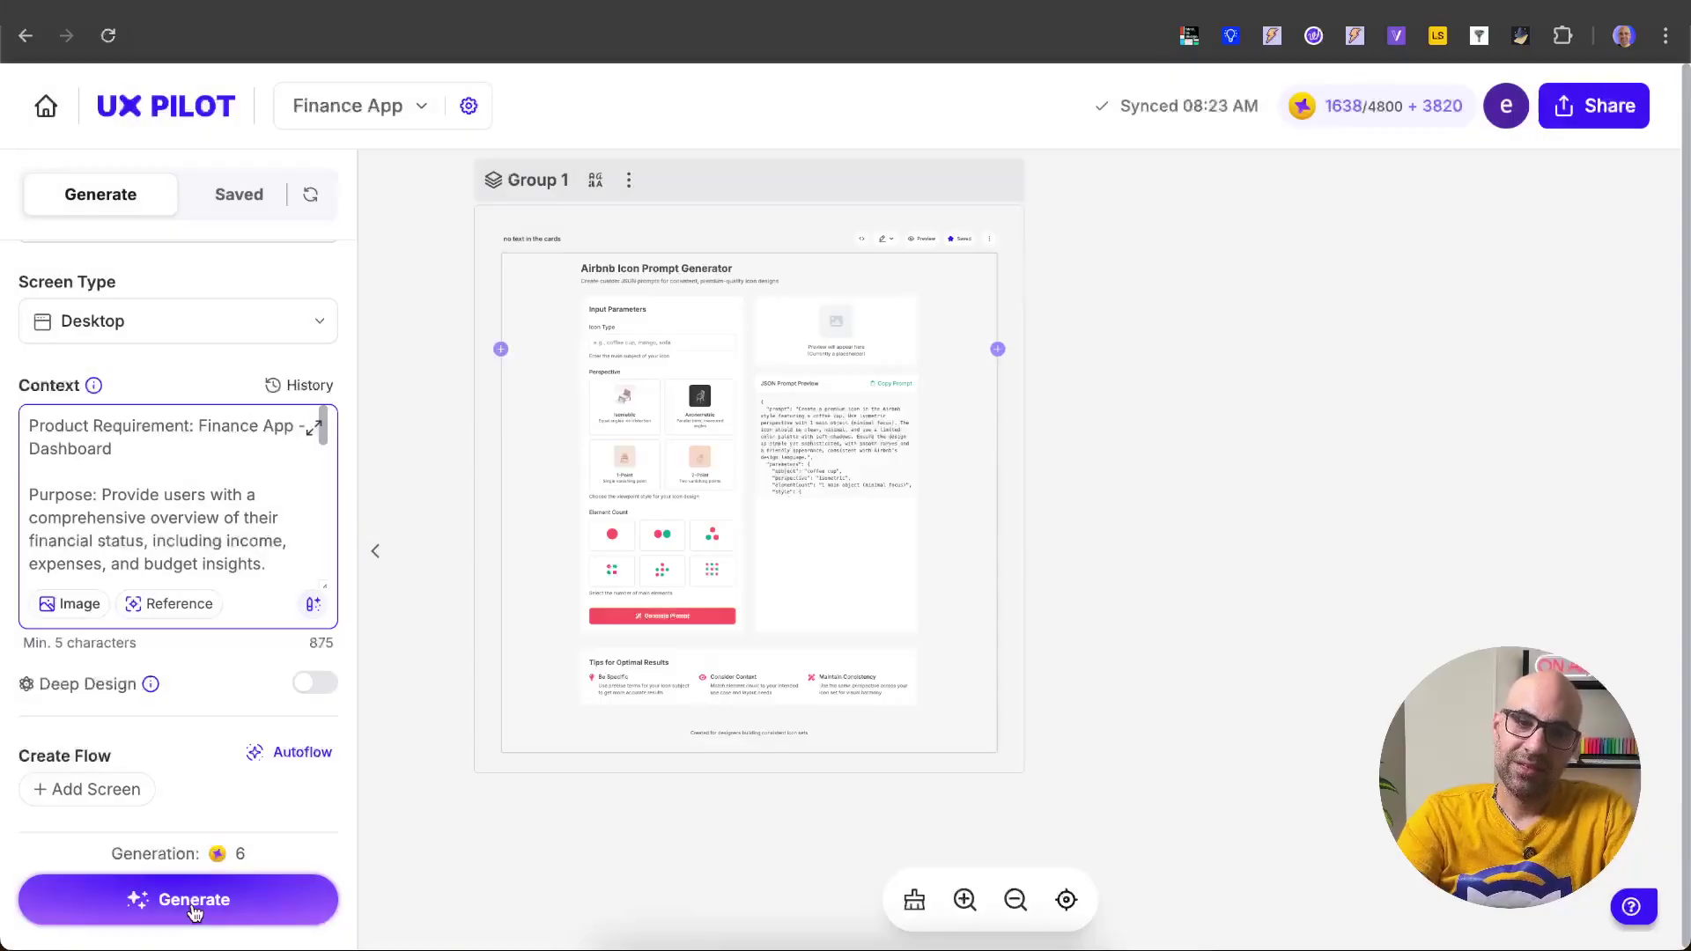
{"action": "left_click", "coordinate": [194, 907]}
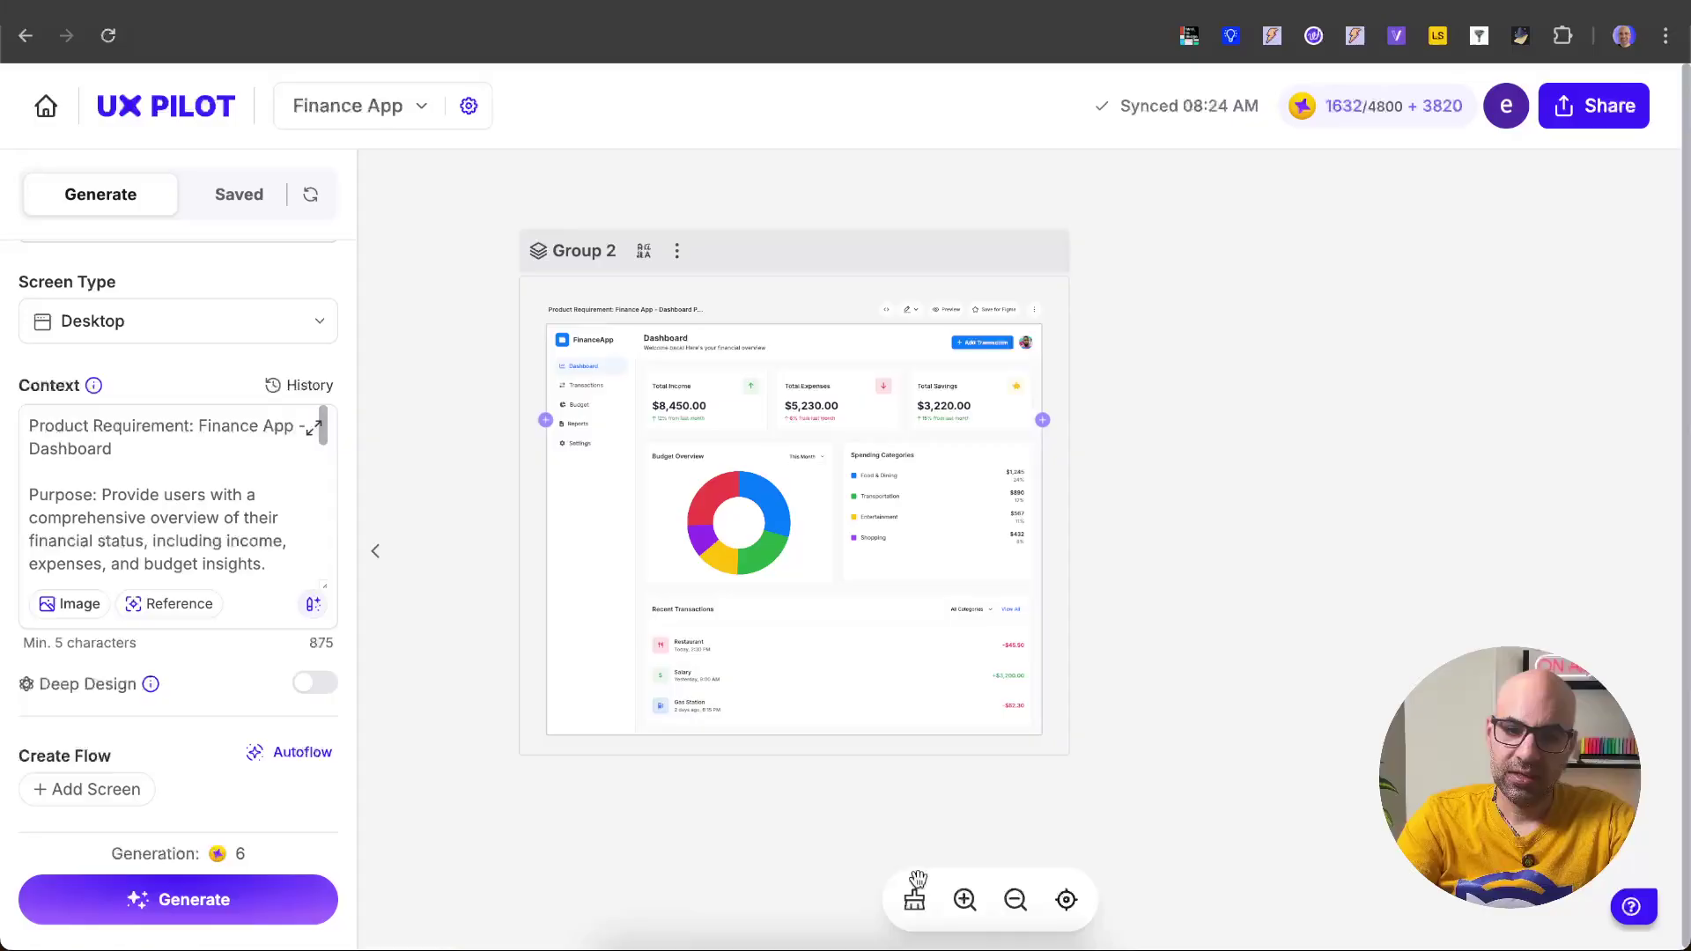
{"action": "left_click", "coordinate": [965, 900]}
{"action": "left_click", "coordinate": [1014, 900]}
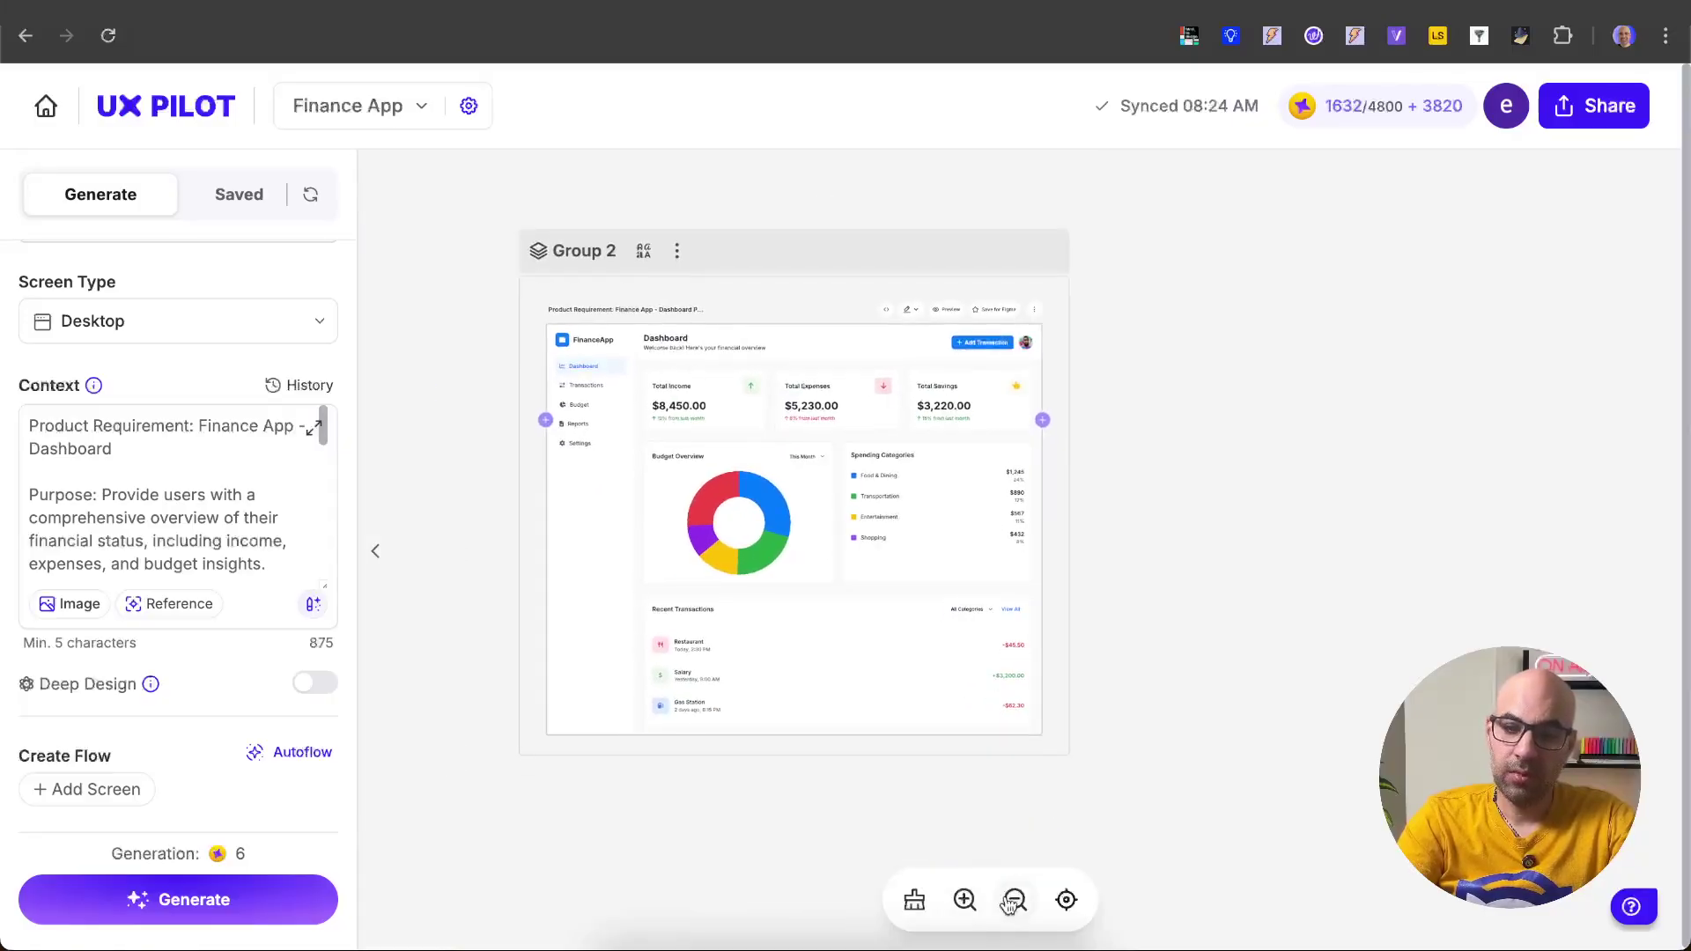
{"action": "left_click", "coordinate": [1067, 900]}
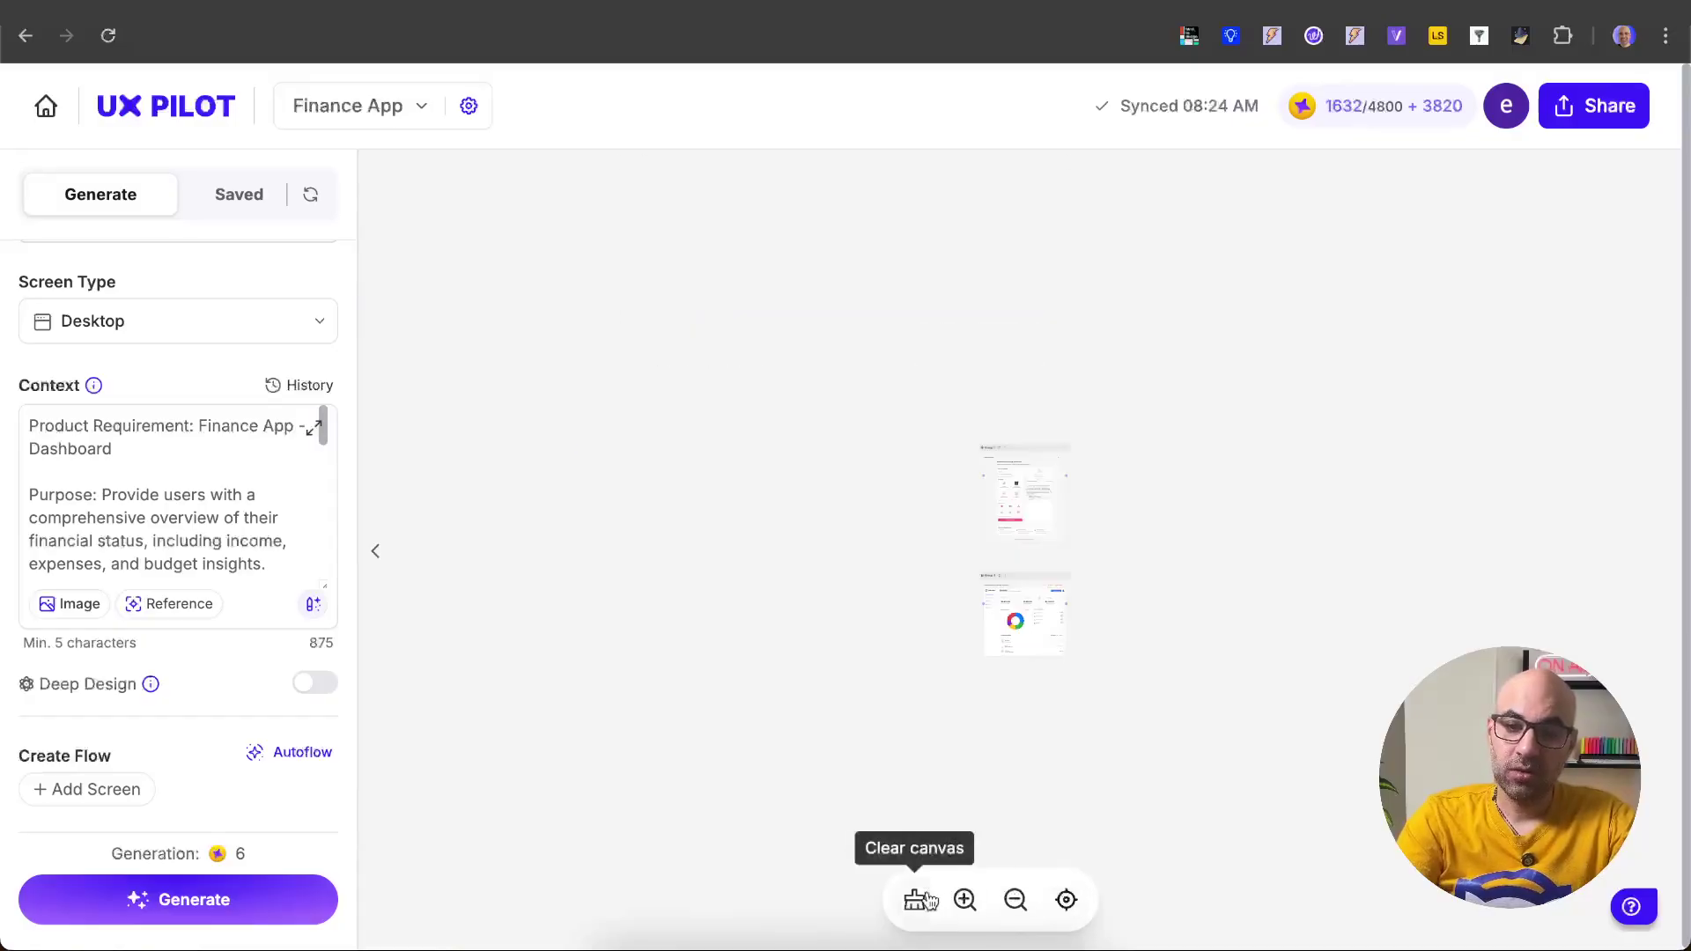
{"action": "left_click", "coordinate": [918, 900]}
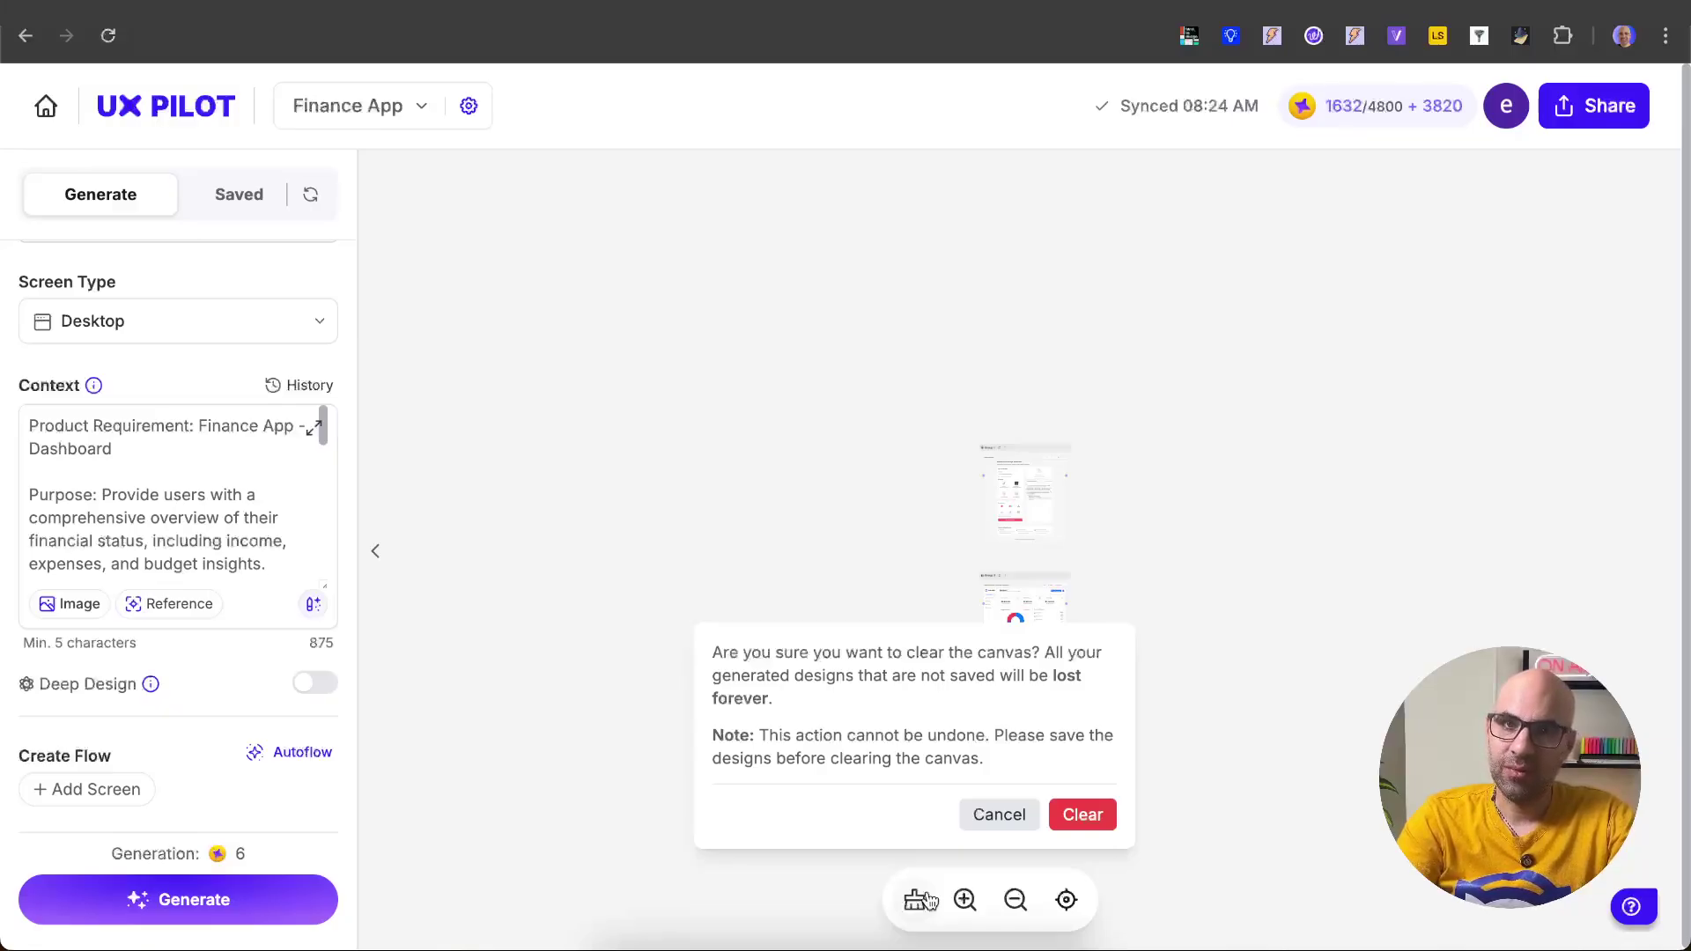
{"action": "left_click", "coordinate": [1004, 815]}
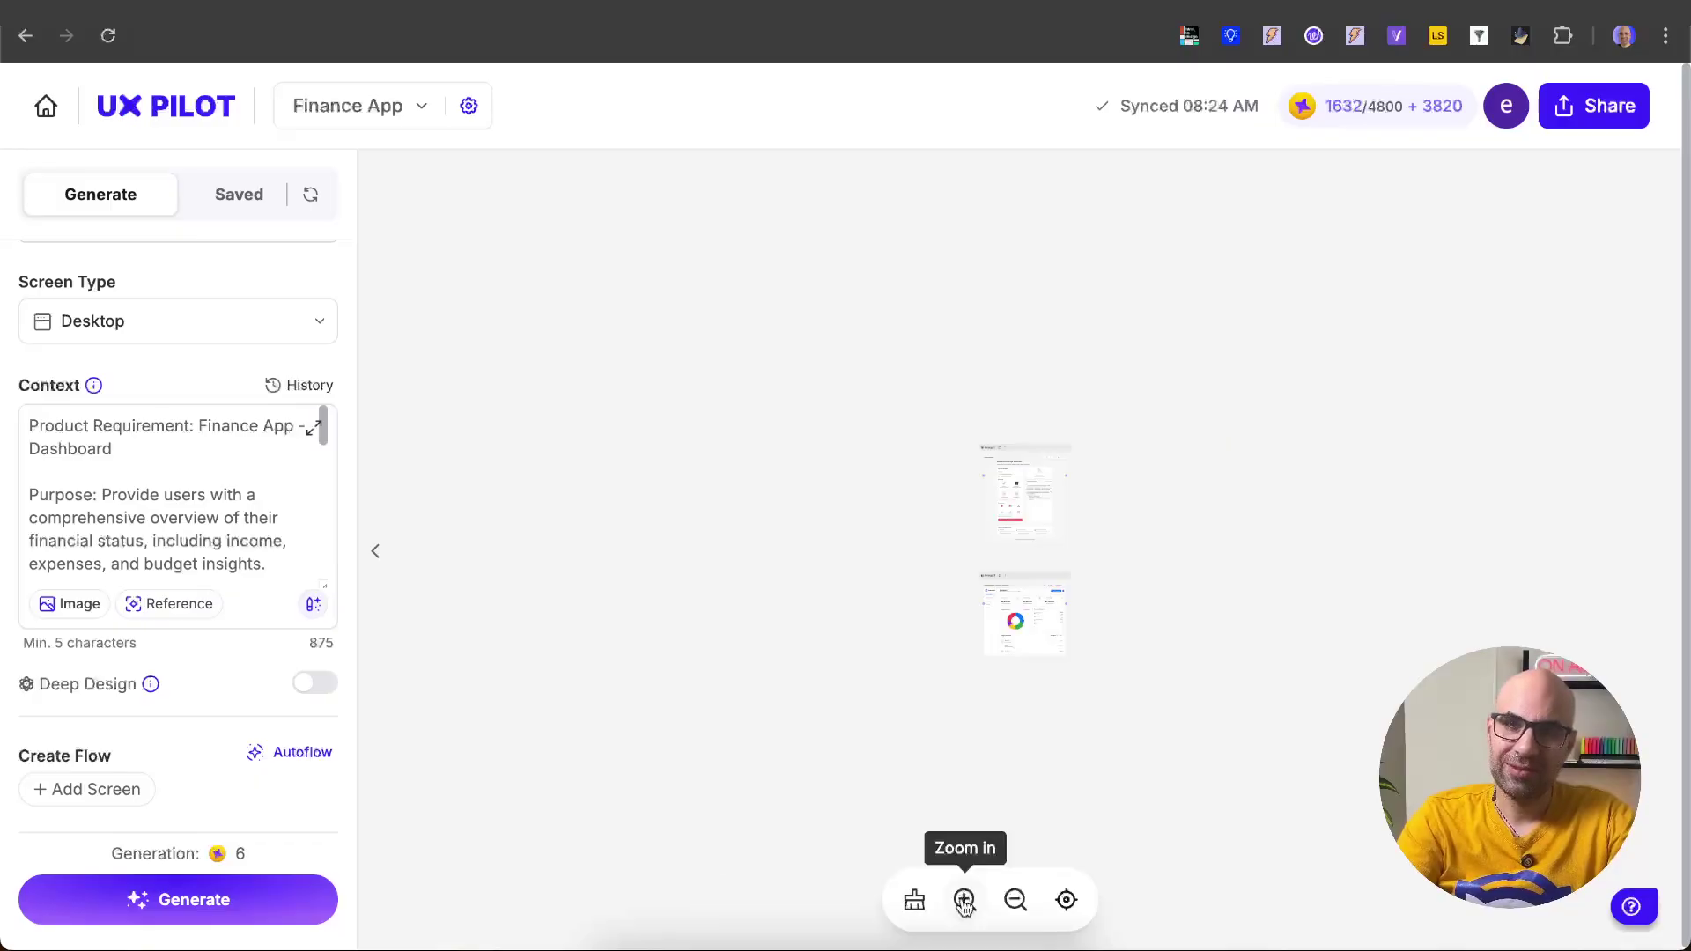
{"action": "left_click", "coordinate": [964, 899]}
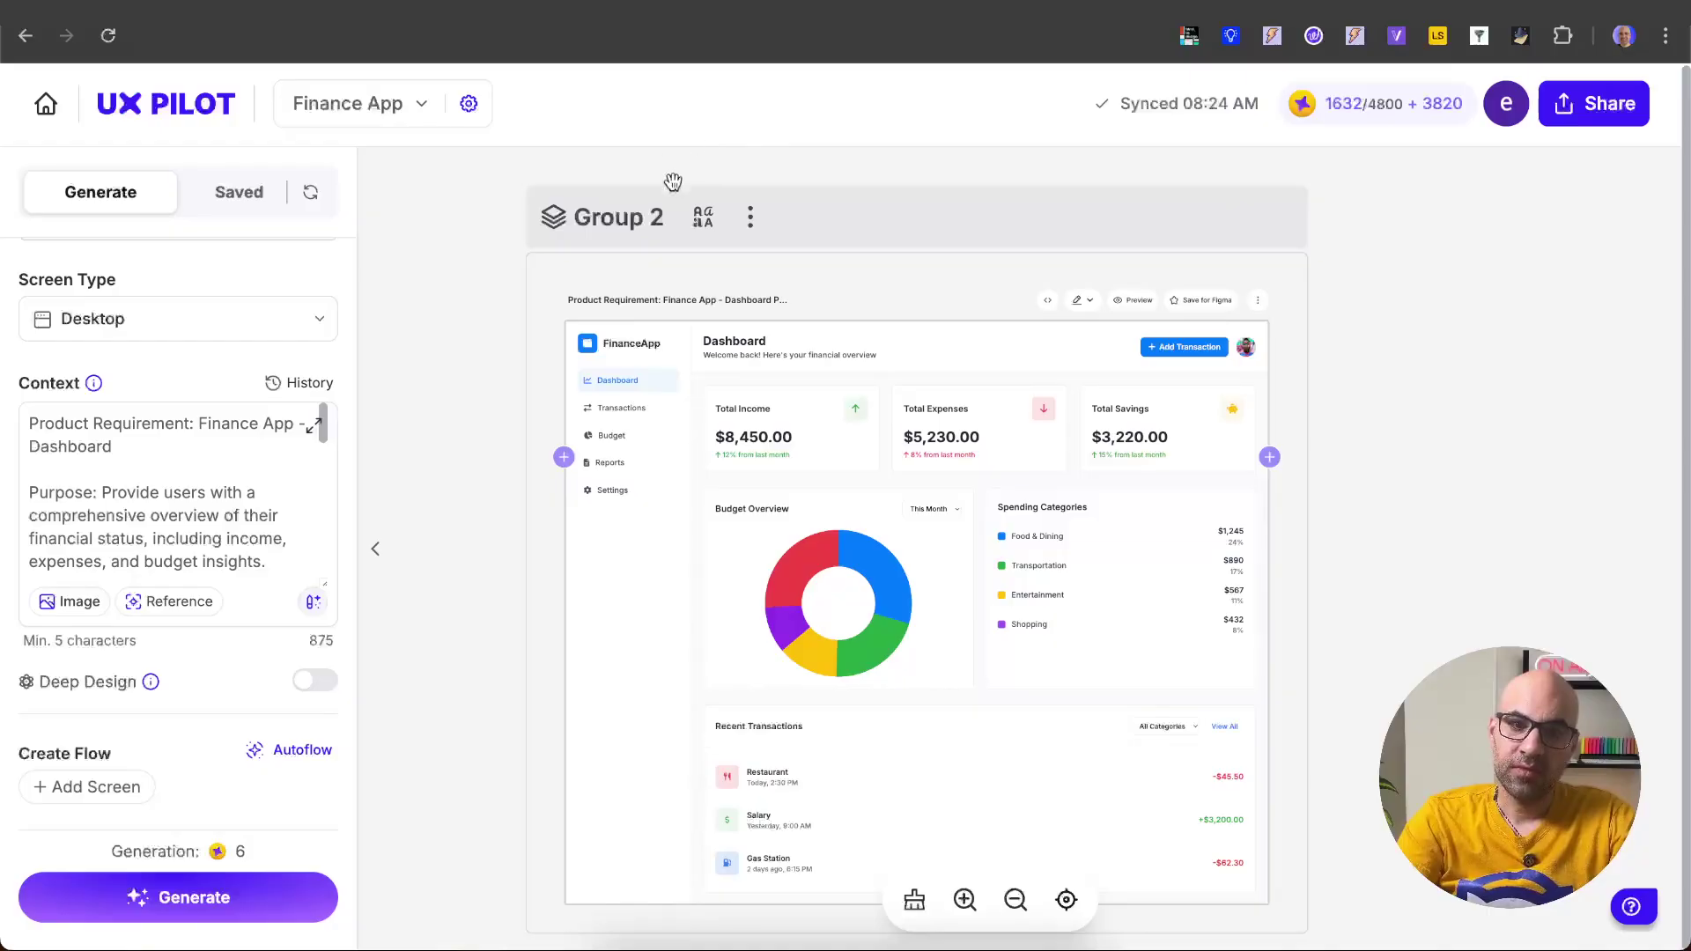
Search 'lora' in Font Styling and save the Lora font for the dashboard.
{"action": "left_click", "coordinate": [703, 230]}
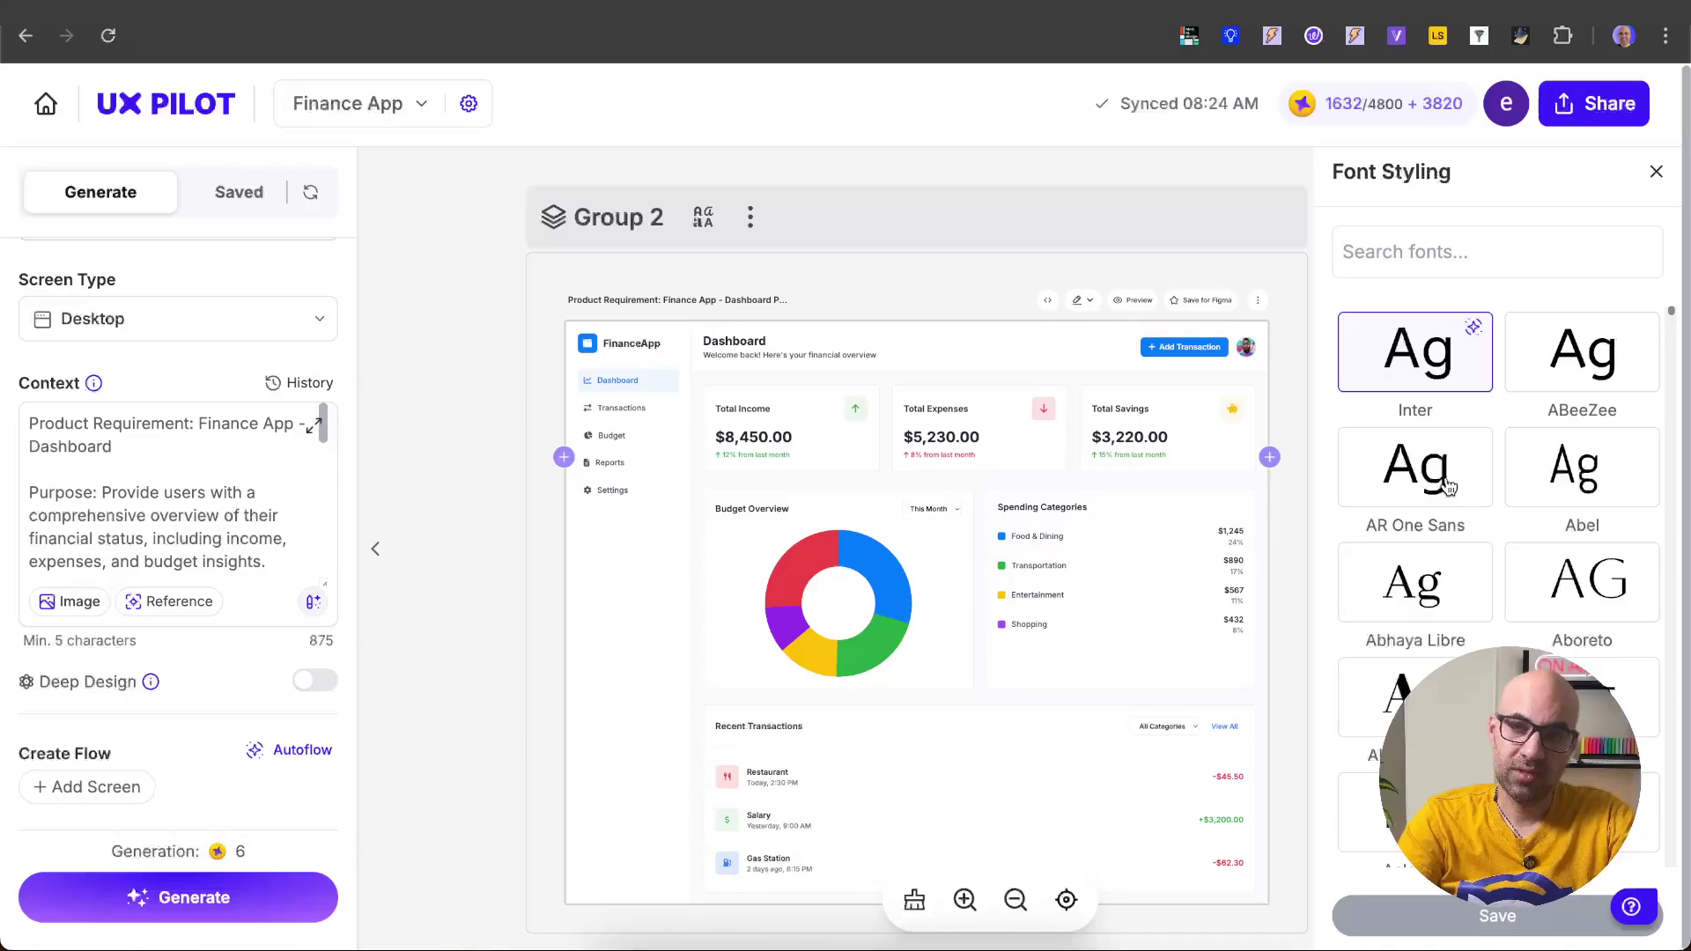
{"action": "left_click", "coordinate": [1583, 473]}
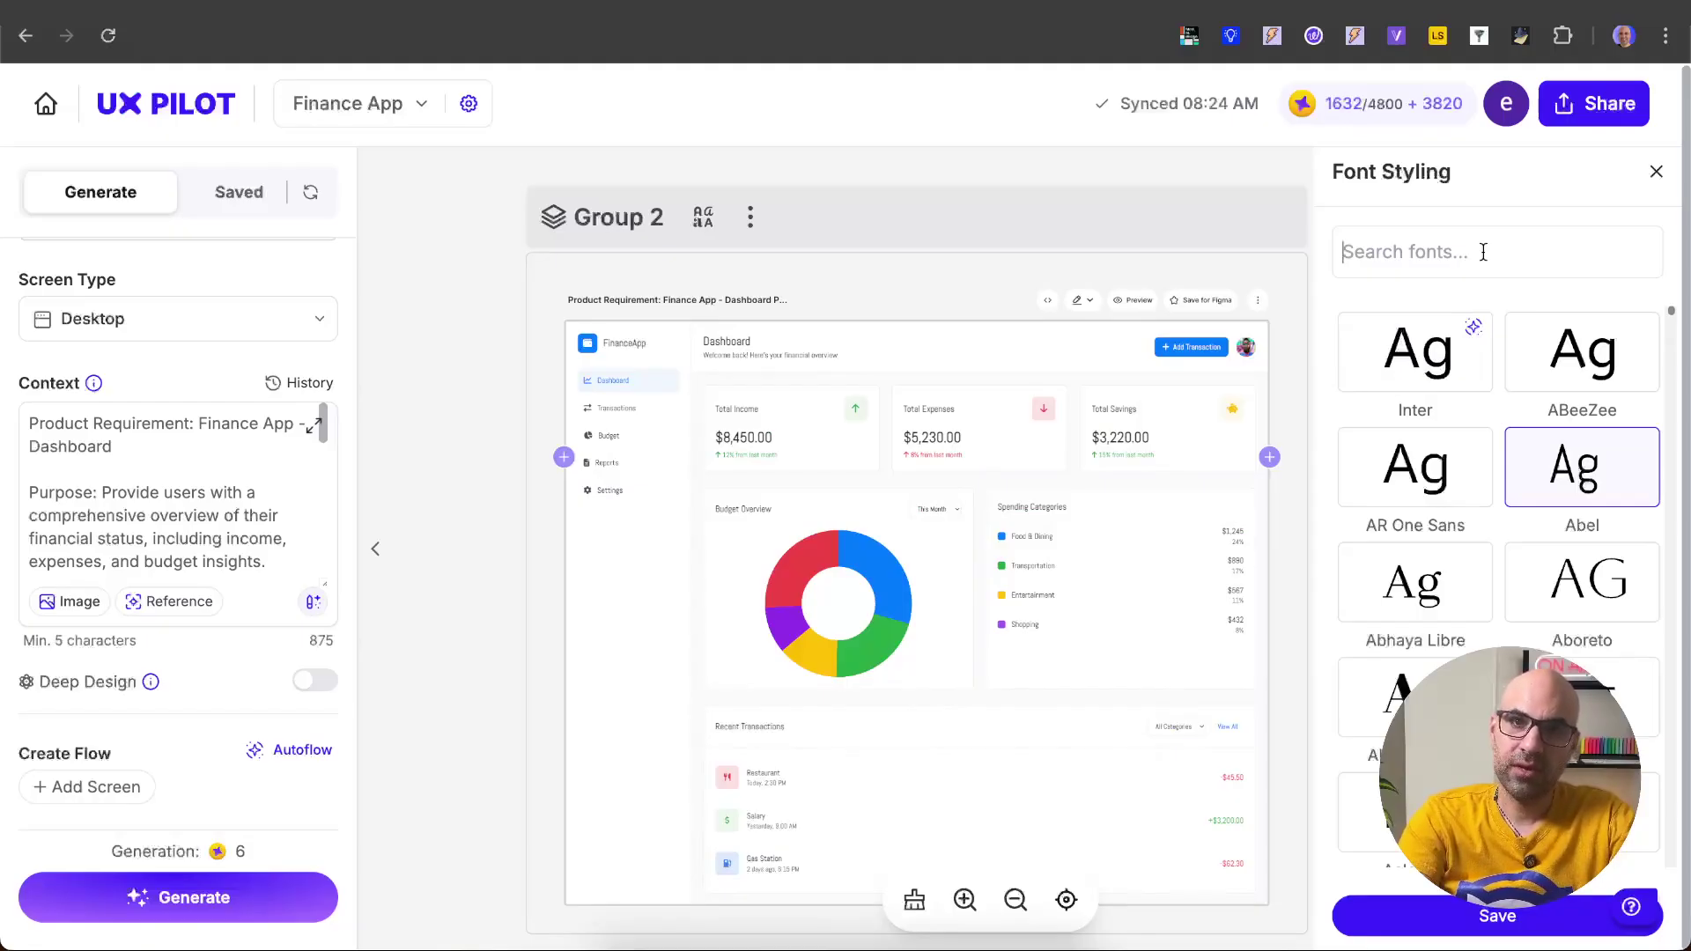
{"action": "type", "text": "lora"}
{"action": "left_click", "coordinate": [1599, 357]}
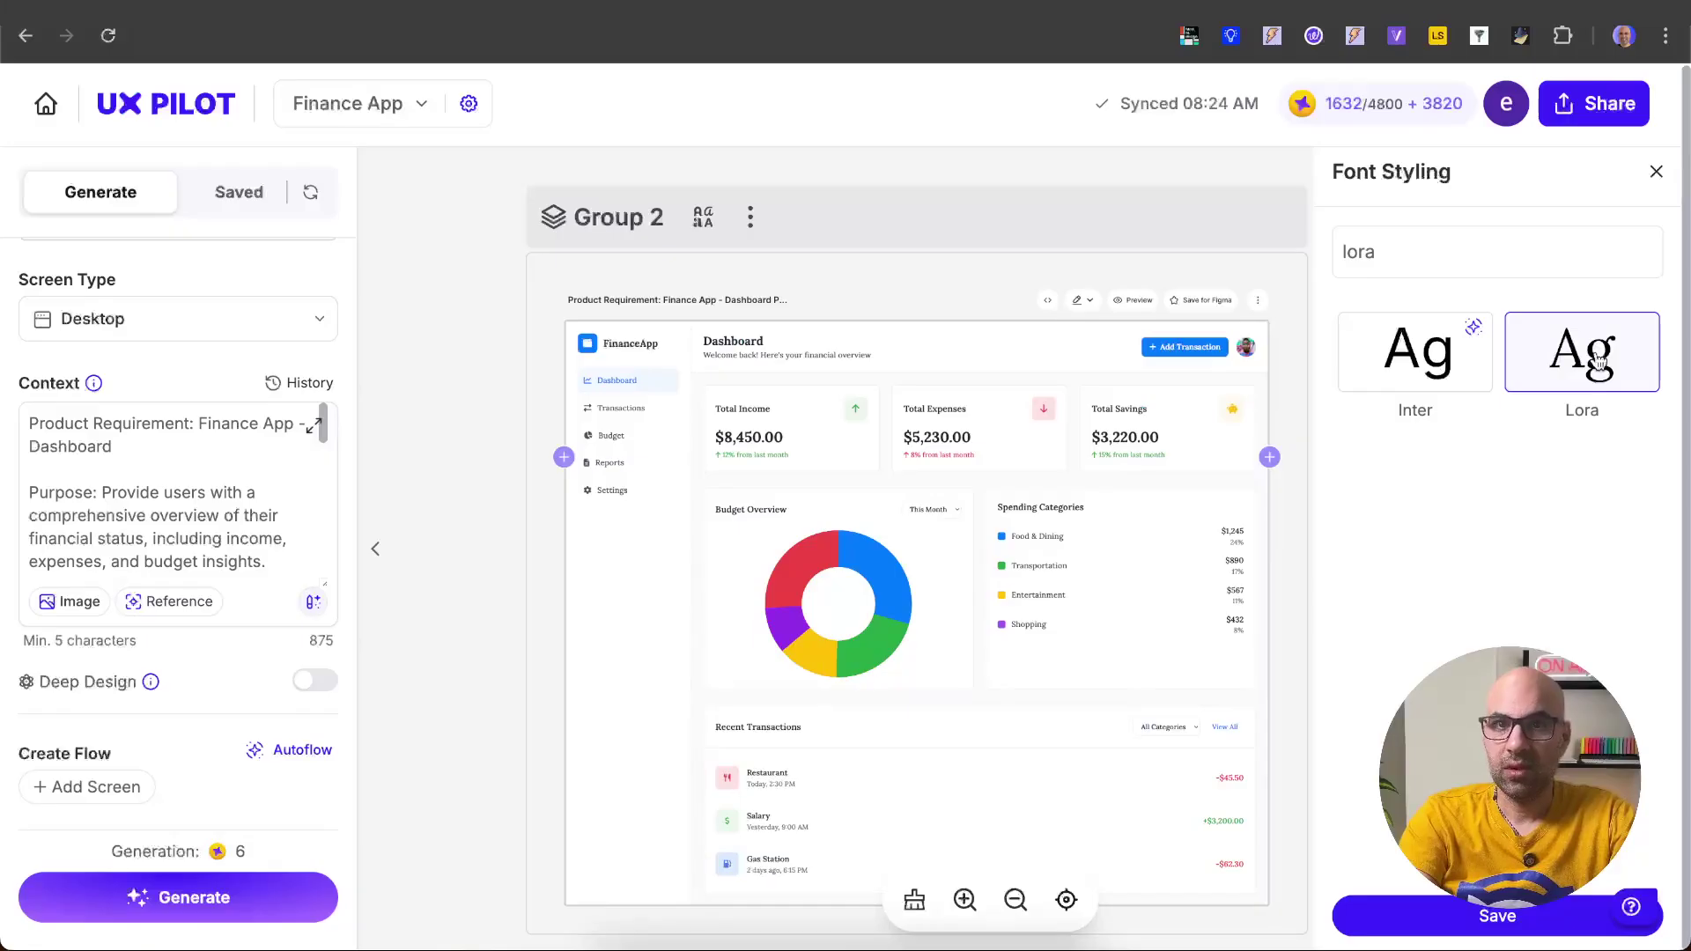
{"action": "left_click", "coordinate": [1498, 917]}
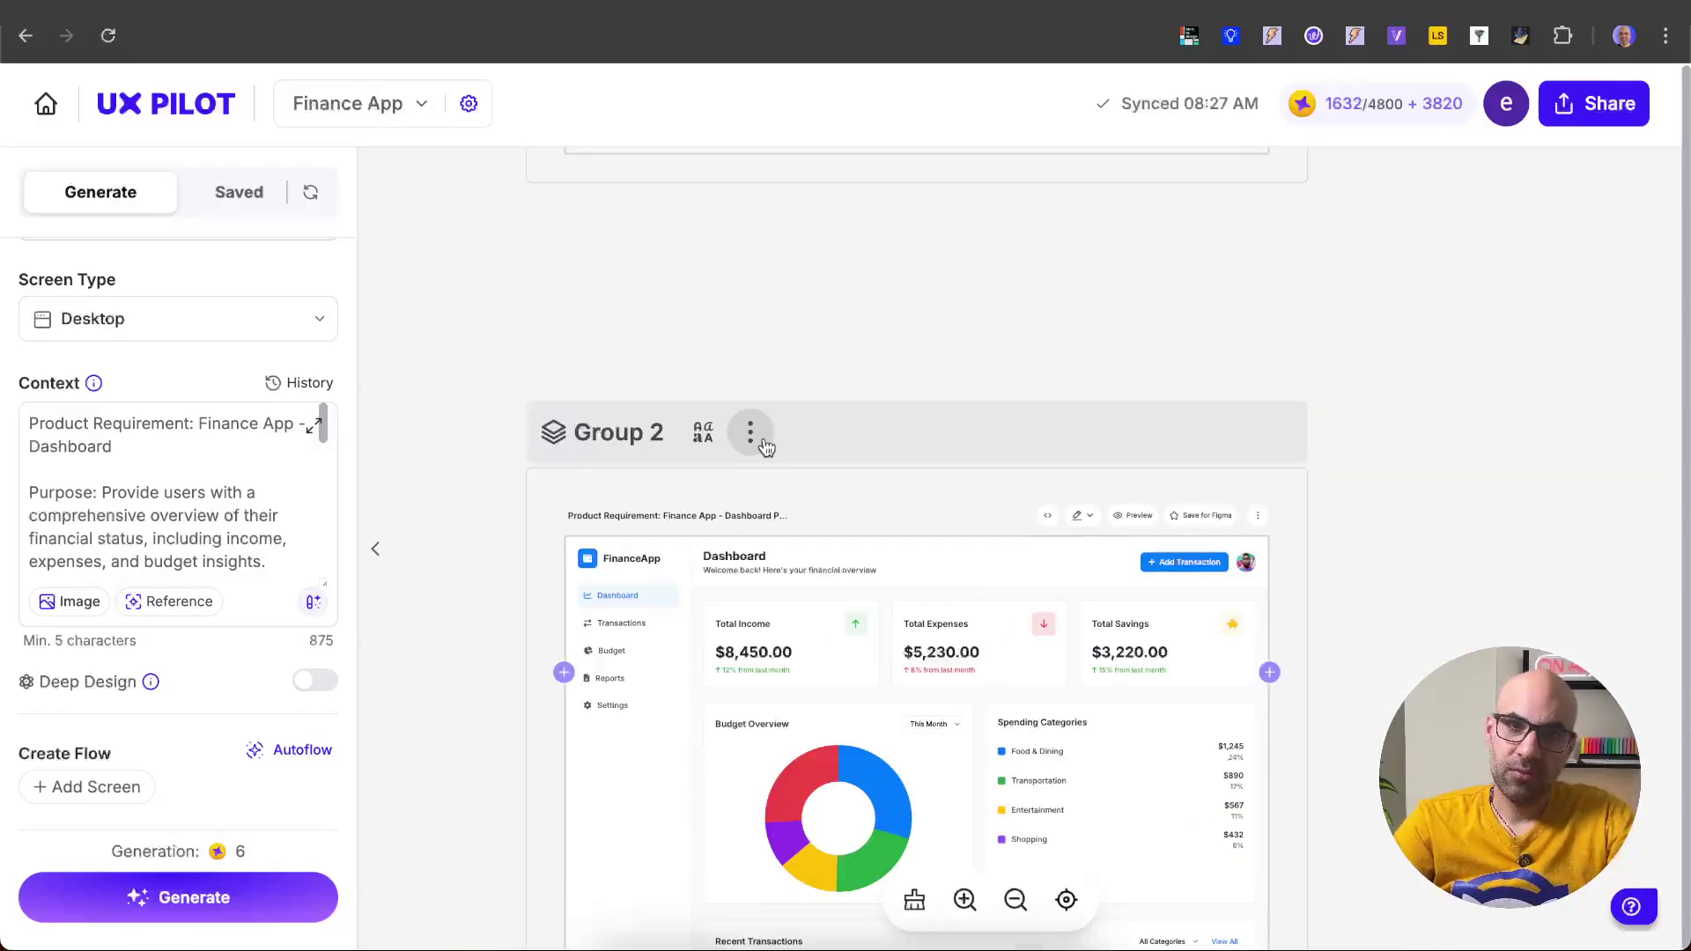
Rename the Group 2 dashboard group to 'Finance App'.
{"action": "left_click", "coordinate": [751, 433]}
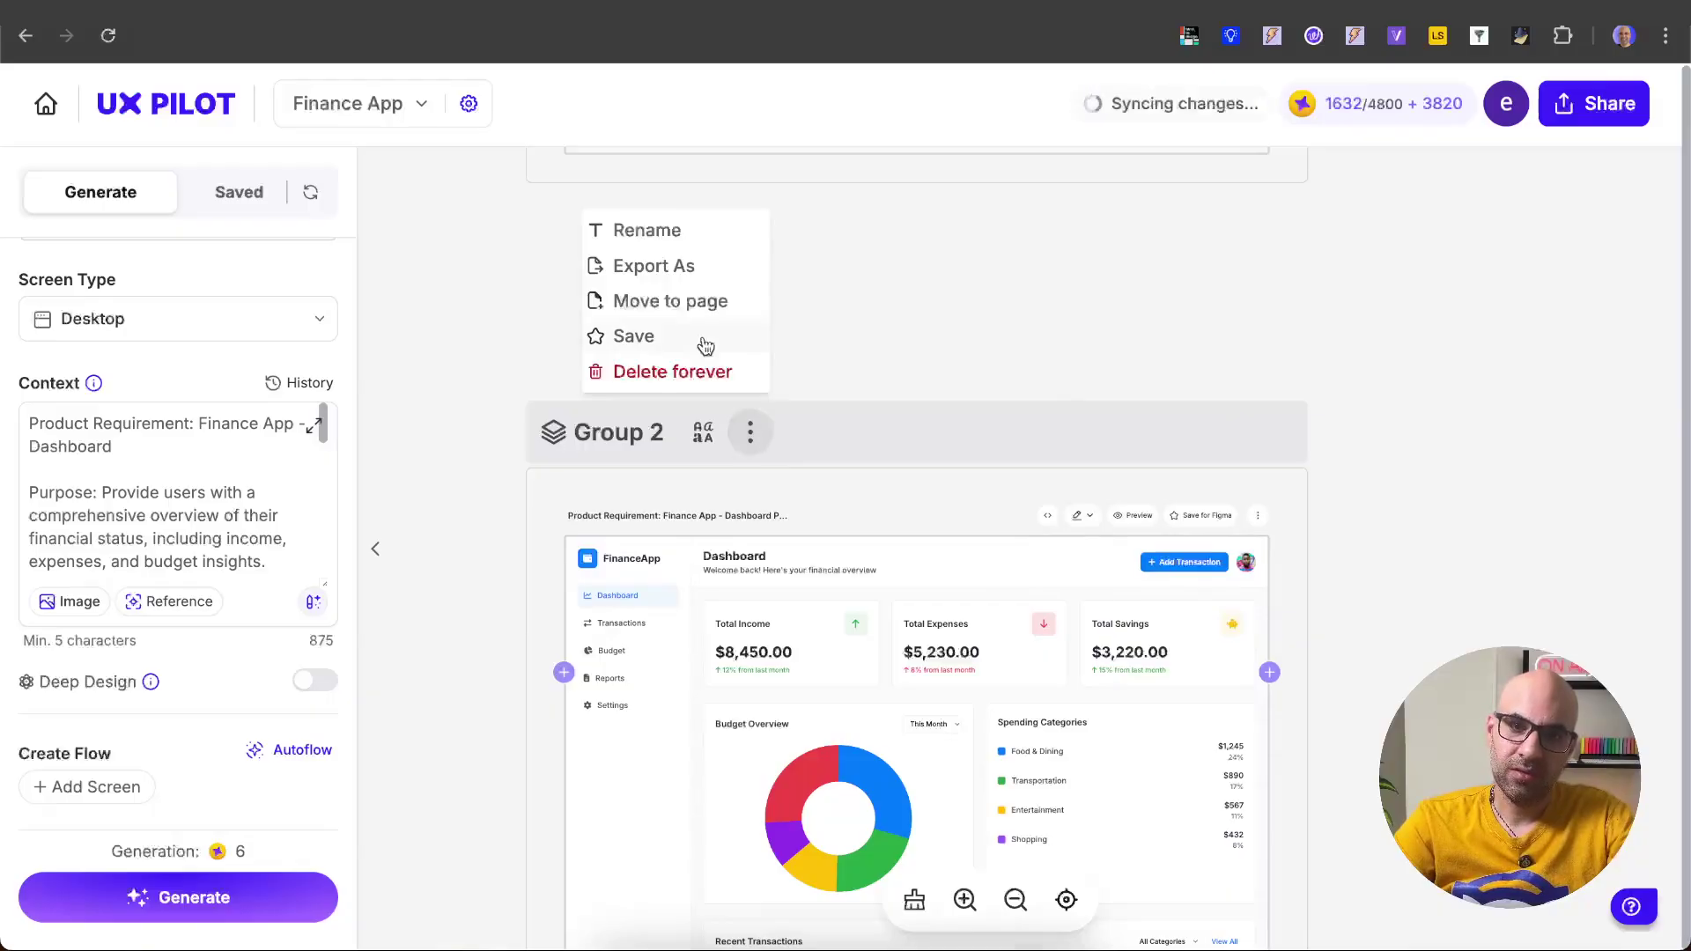
{"action": "left_click", "coordinate": [656, 232]}
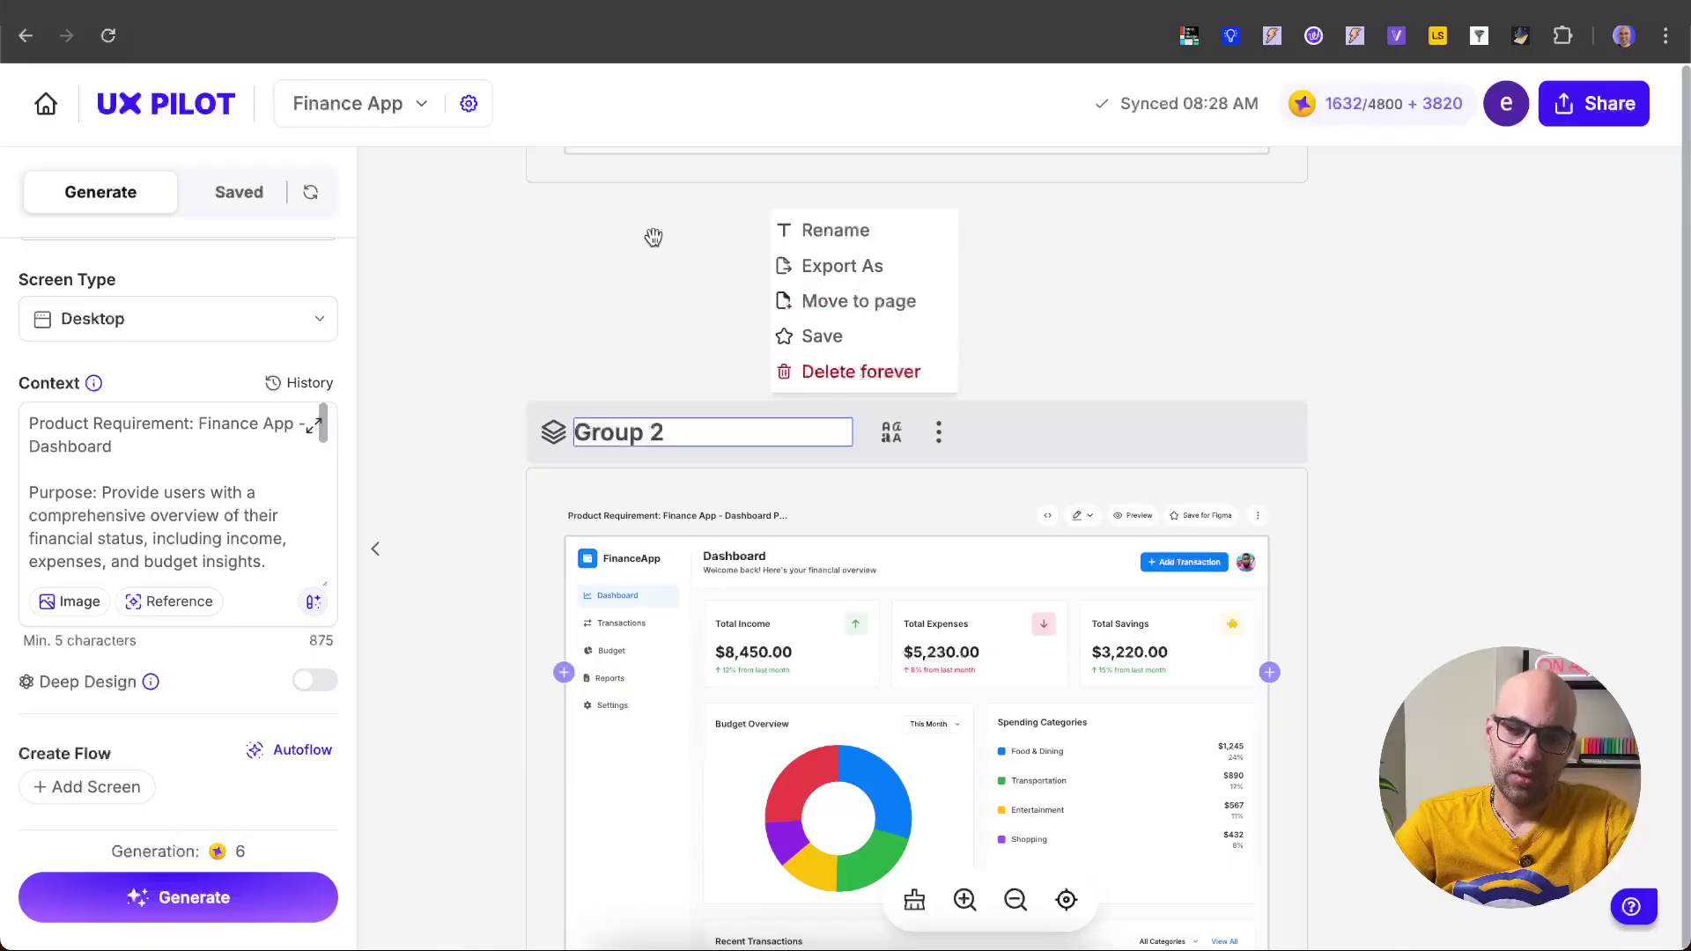
{"action": "key", "text": "ctrl+a"}
{"action": "type", "text": "Finance App"}
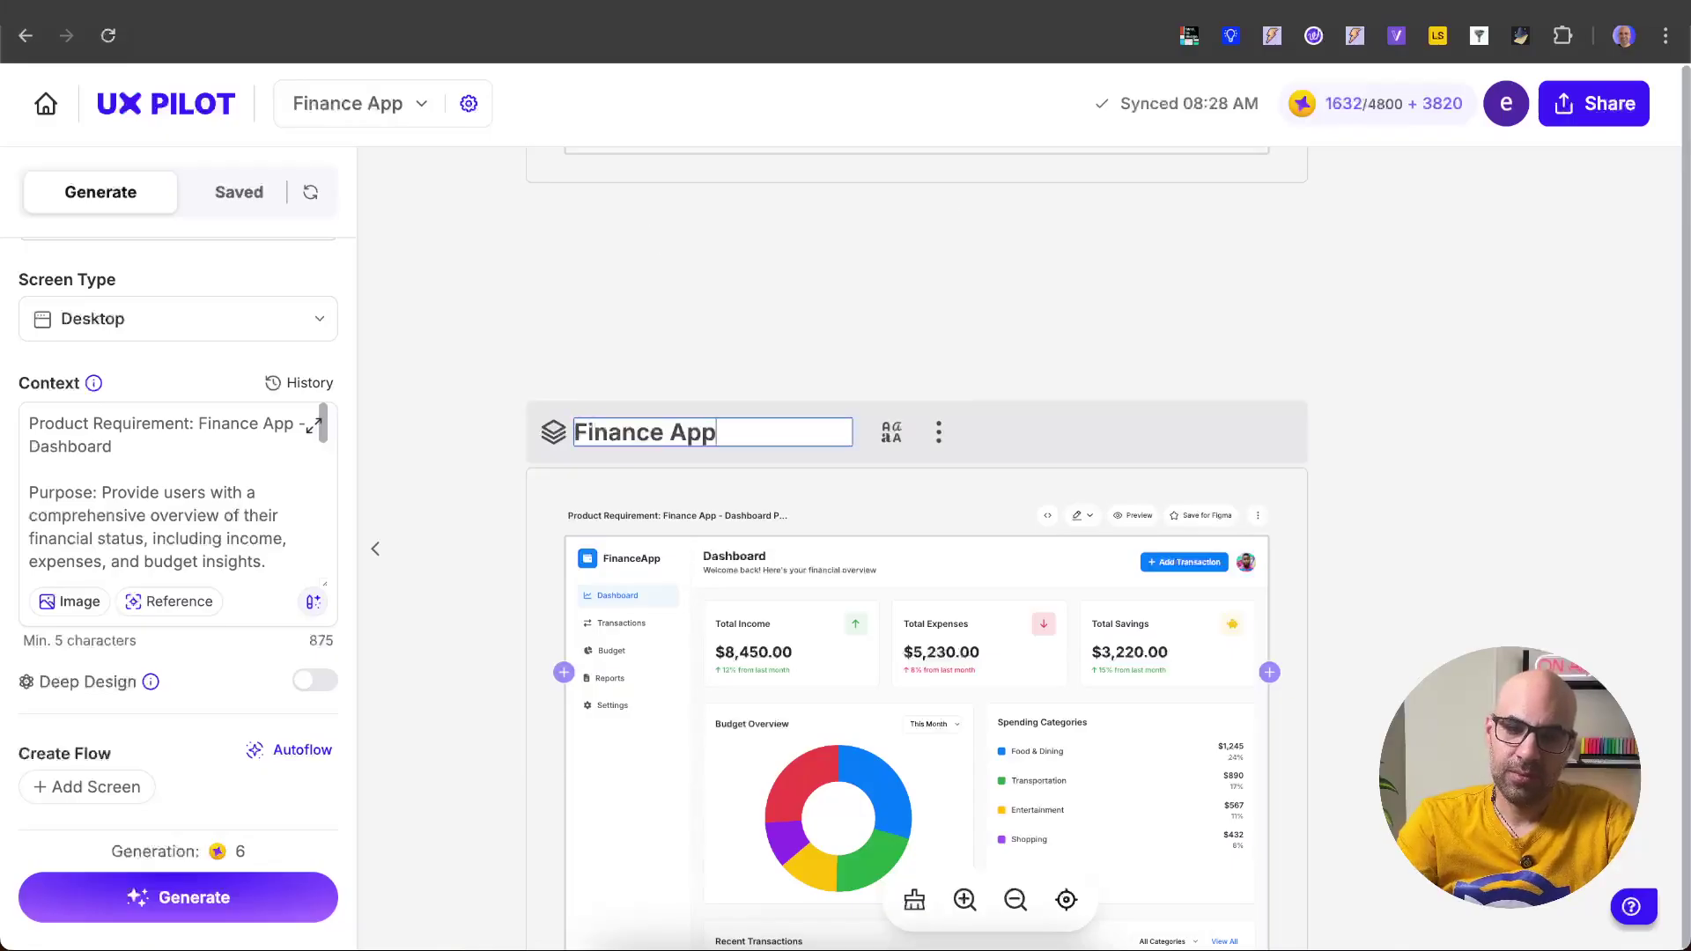
{"action": "left_click", "coordinate": [846, 331]}
Export the Finance App group as a PDF and check the downloaded file.
{"action": "left_click", "coordinate": [801, 432]}
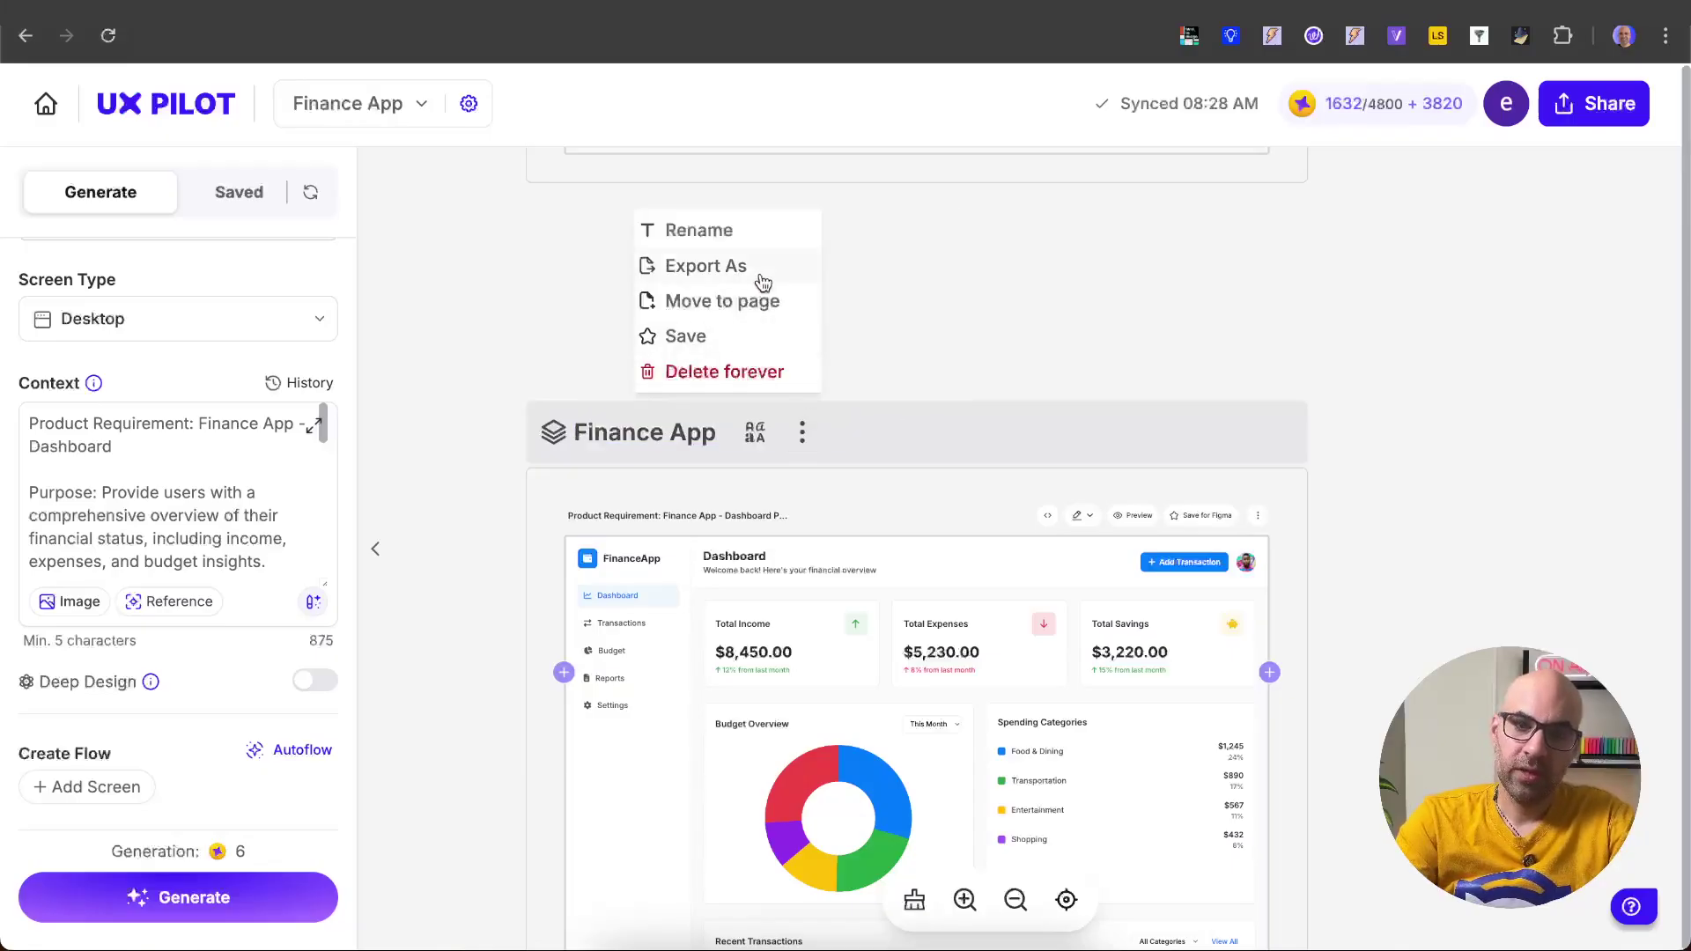
{"action": "left_click", "coordinate": [756, 274]}
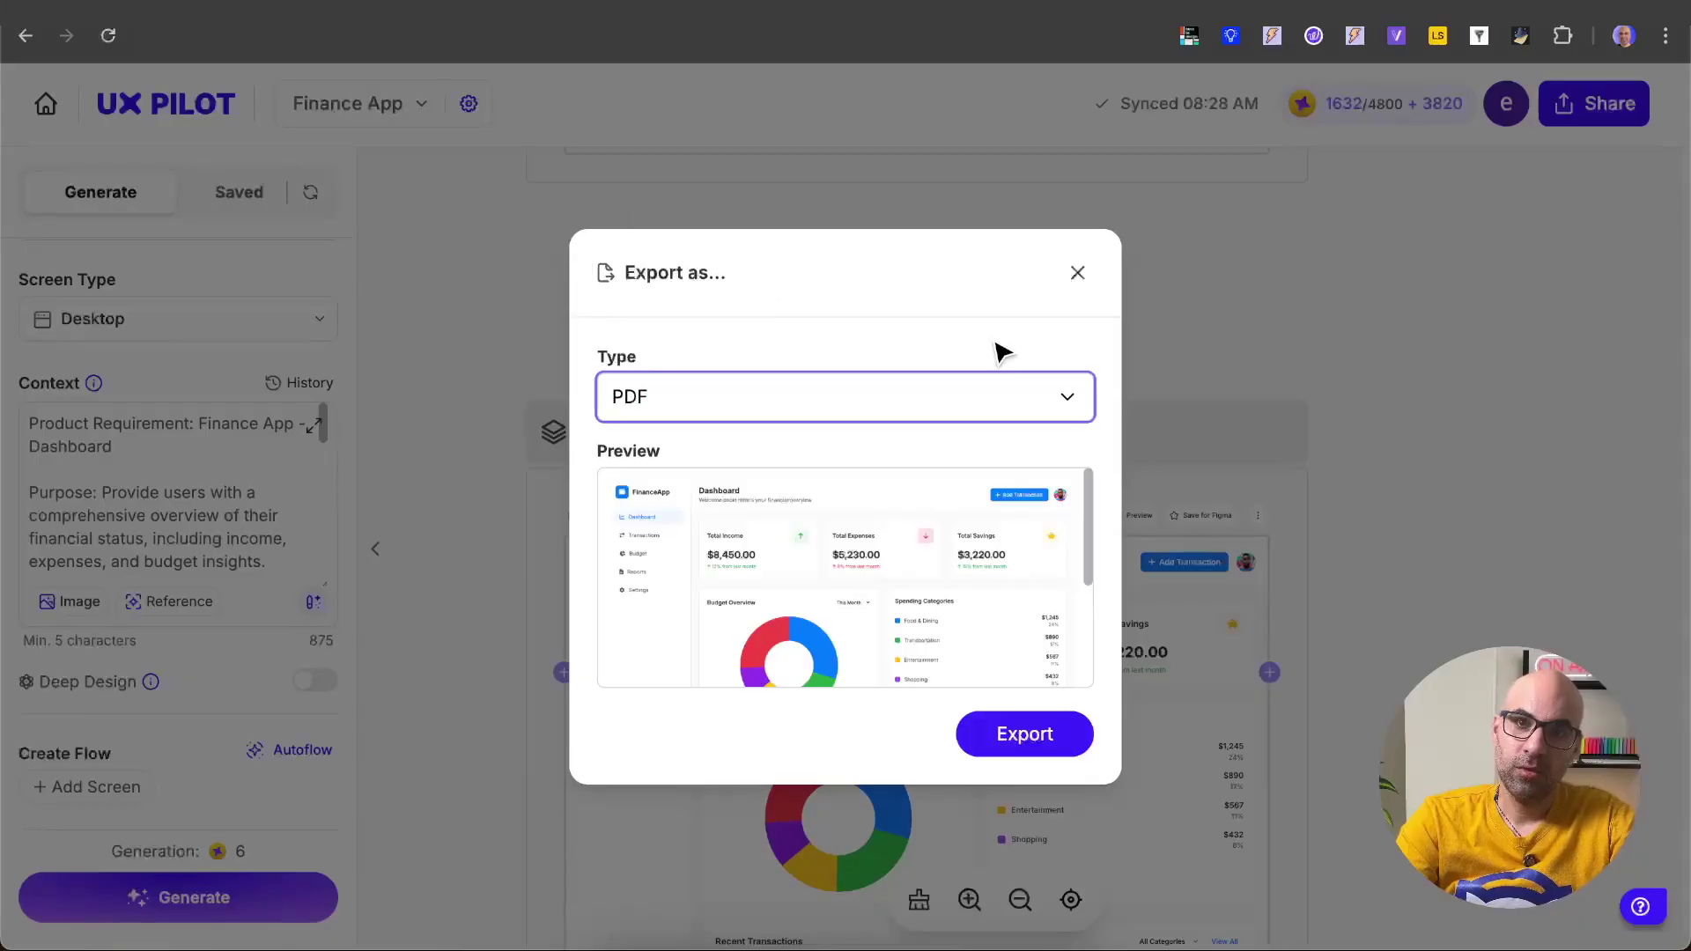
{"action": "left_click", "coordinate": [960, 394]}
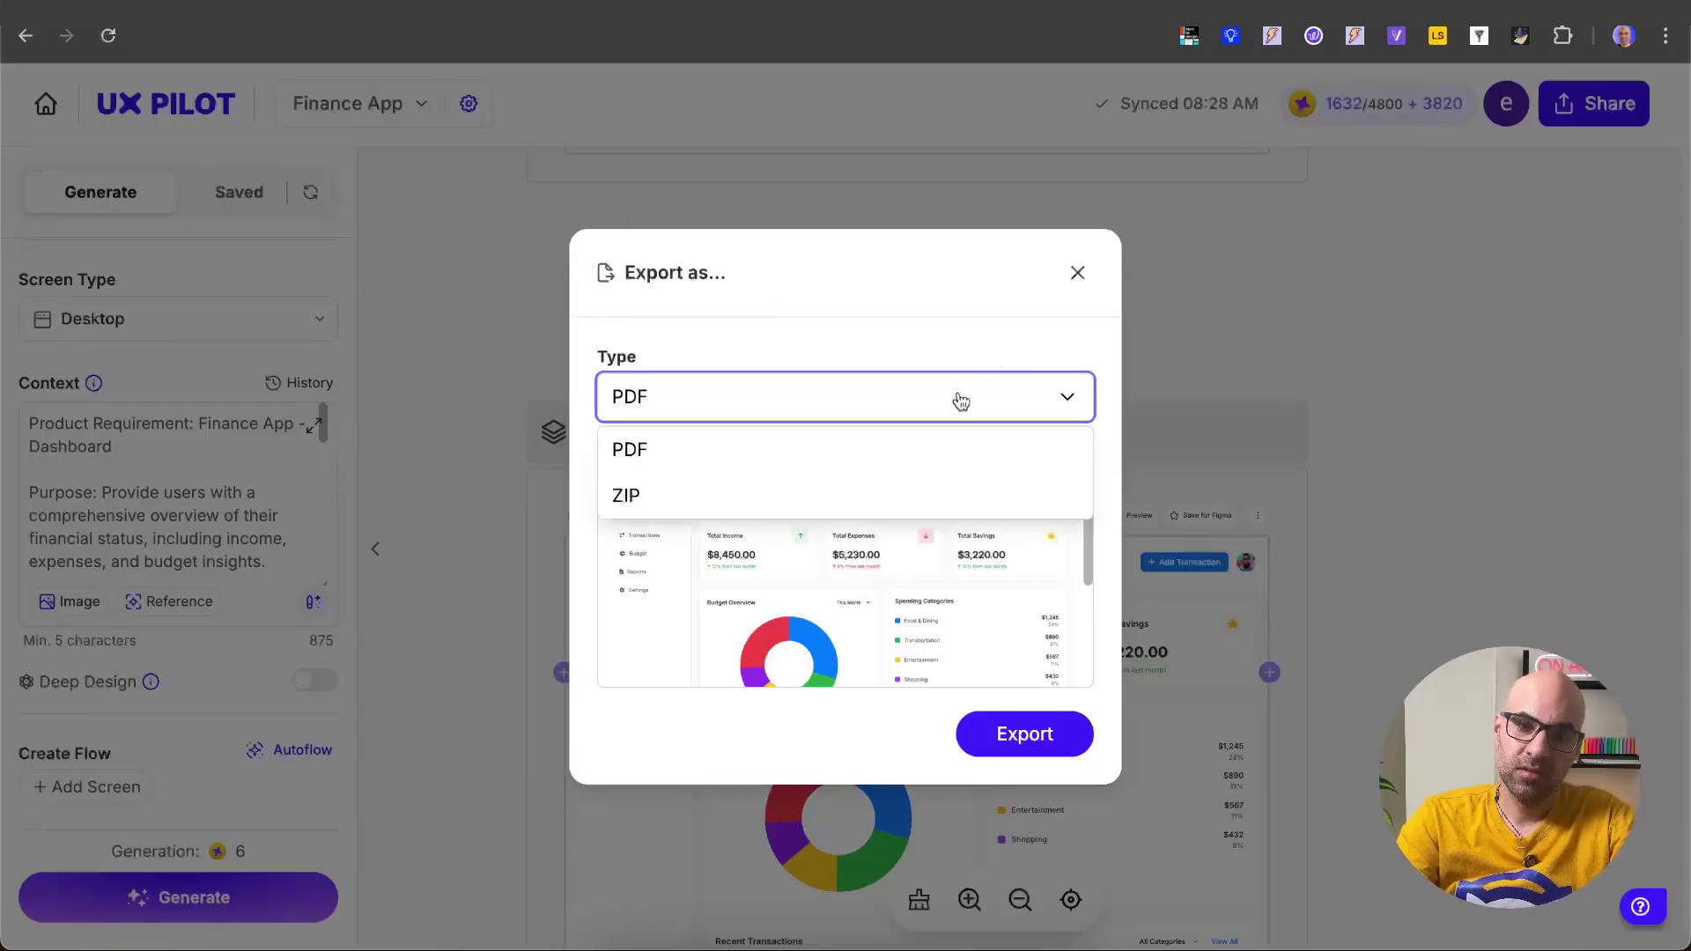
{"action": "left_click", "coordinate": [902, 449]}
{"action": "left_click", "coordinate": [1012, 727]}
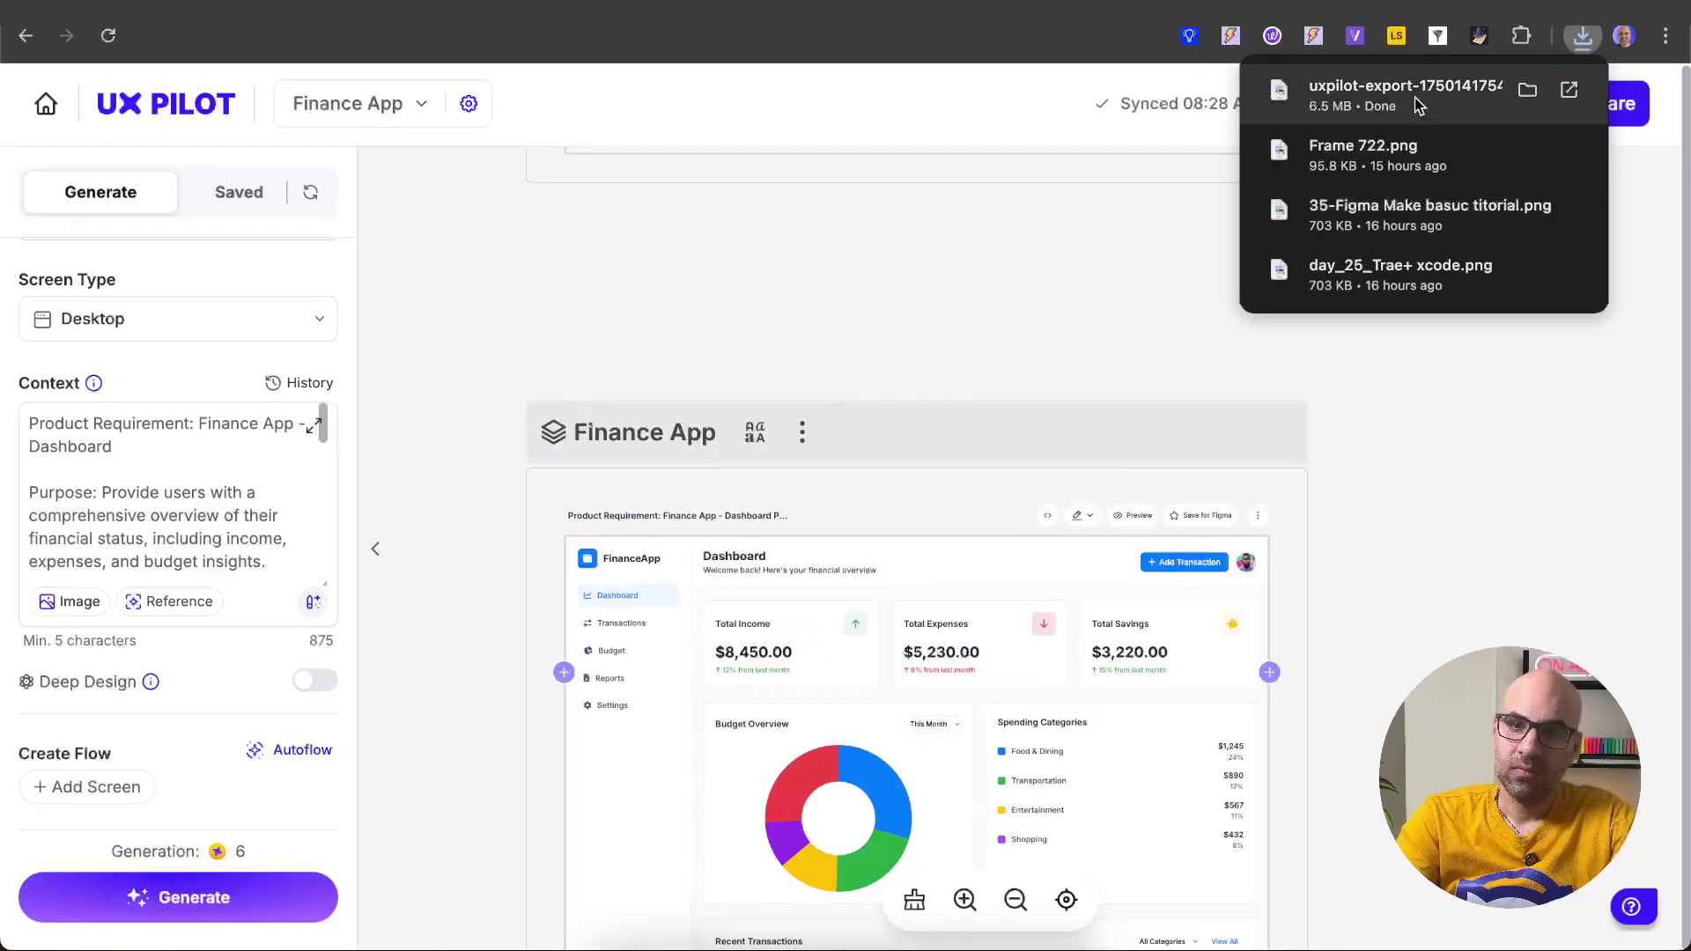
{"action": "left_click", "coordinate": [1419, 106]}
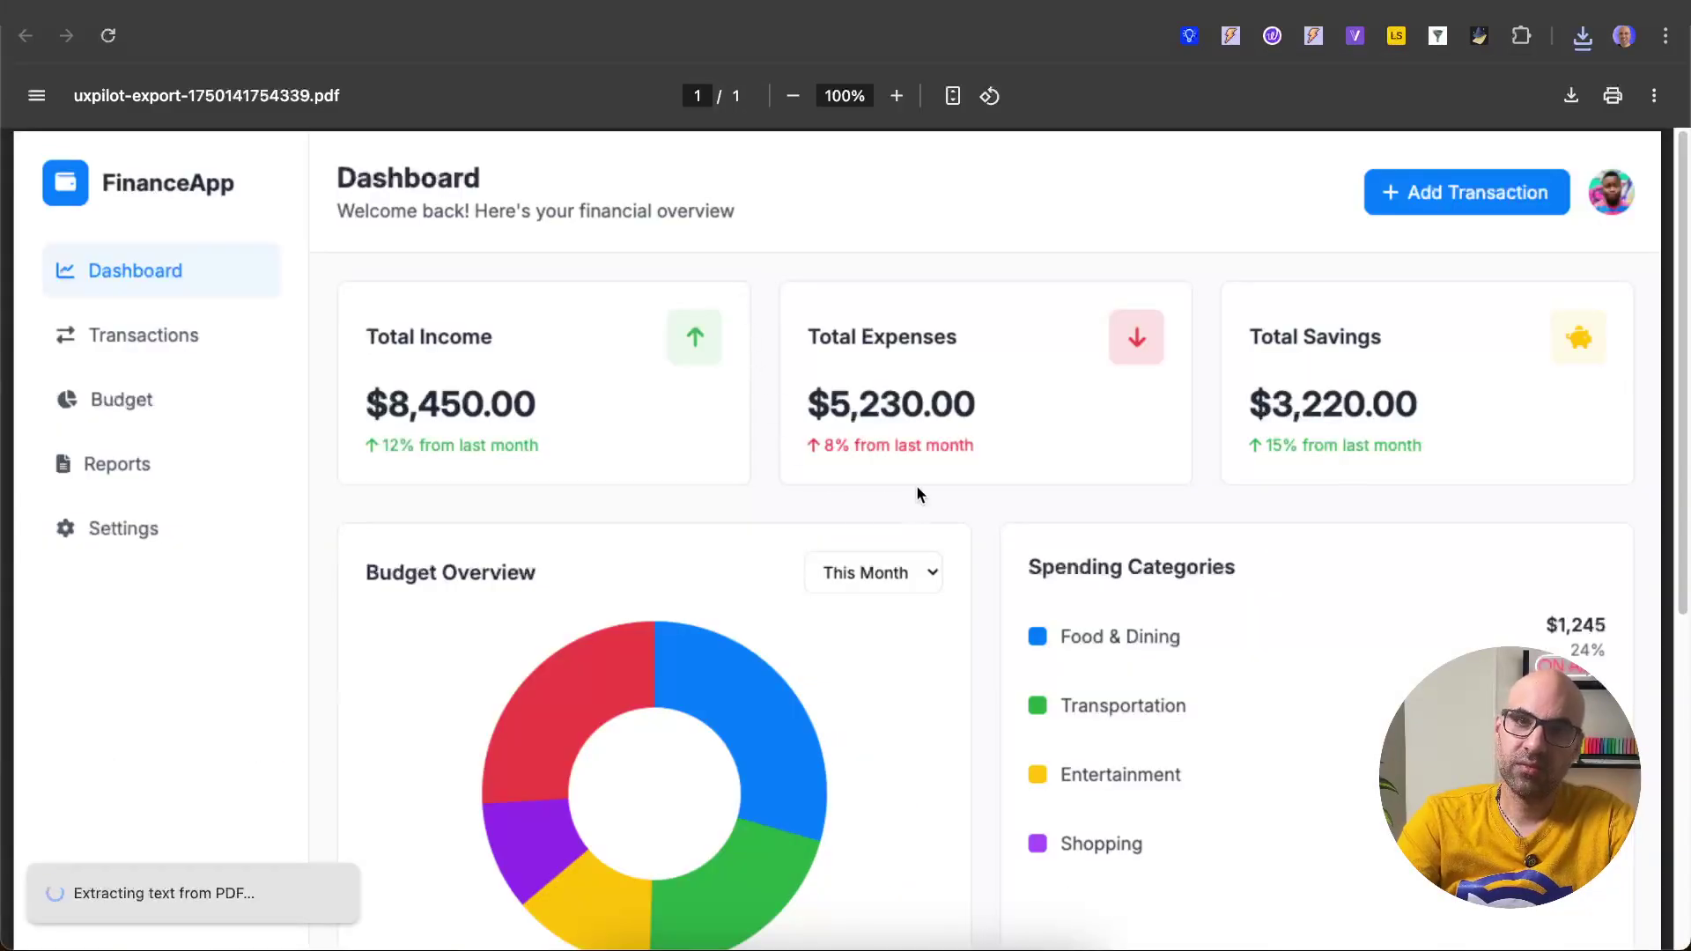
{"action": "key", "text": "super+w"}
{"action": "left_click", "coordinate": [801, 432]}
{"action": "left_click", "coordinate": [729, 304]}
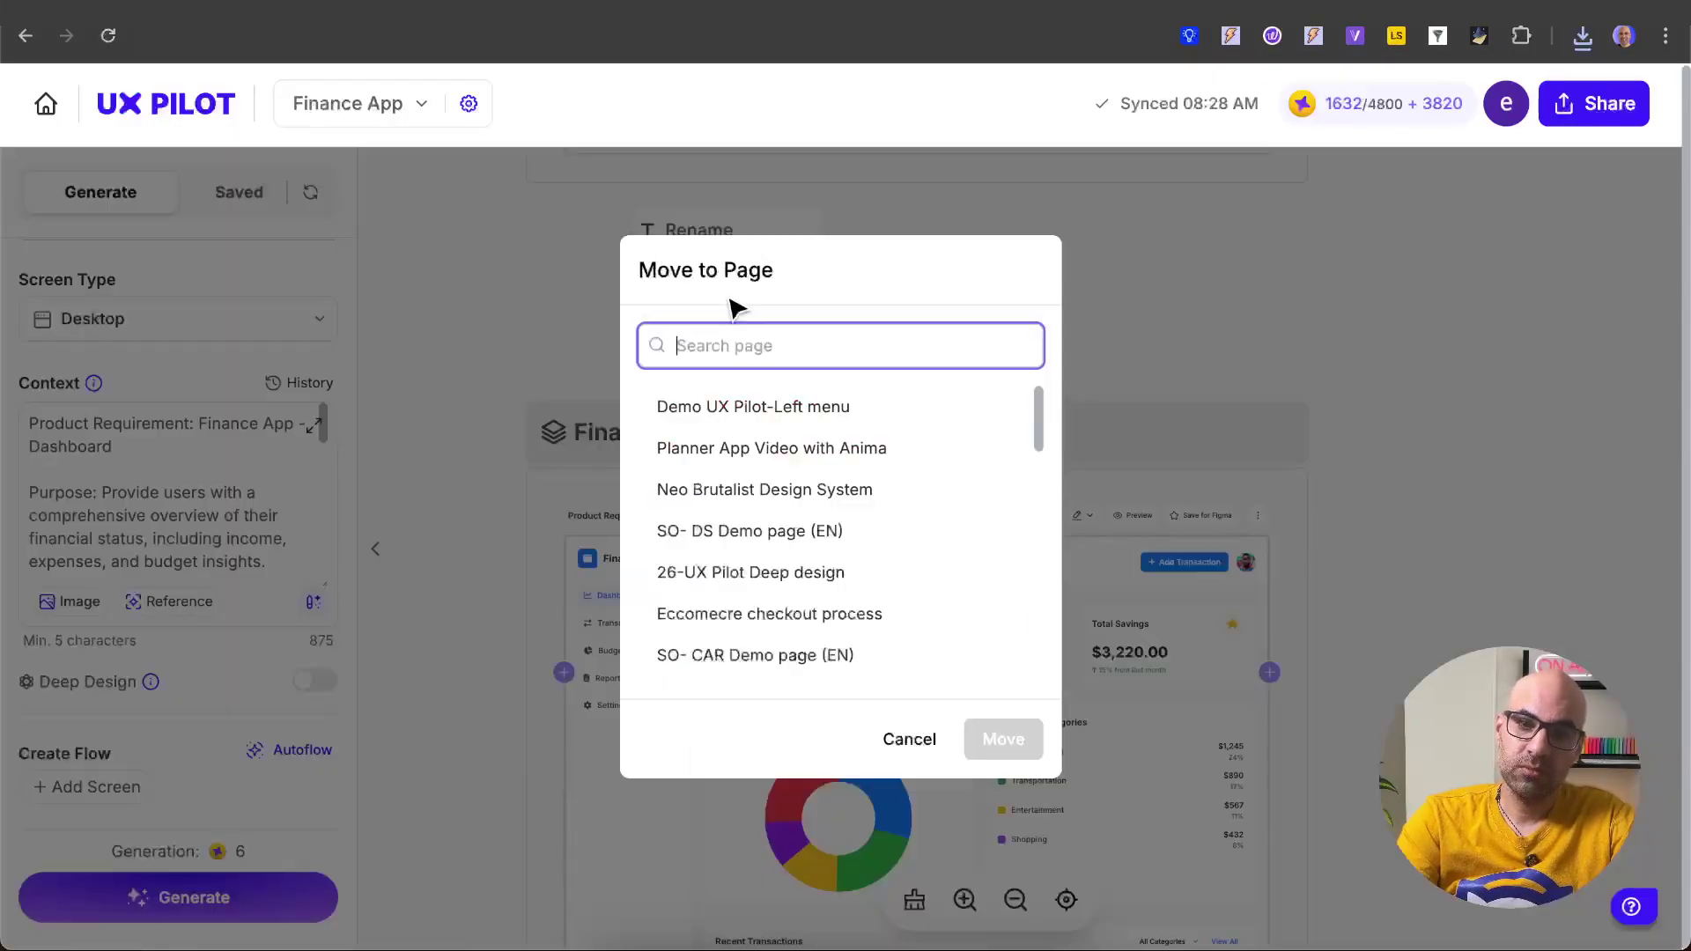
{"action": "key", "text": "Escape"}
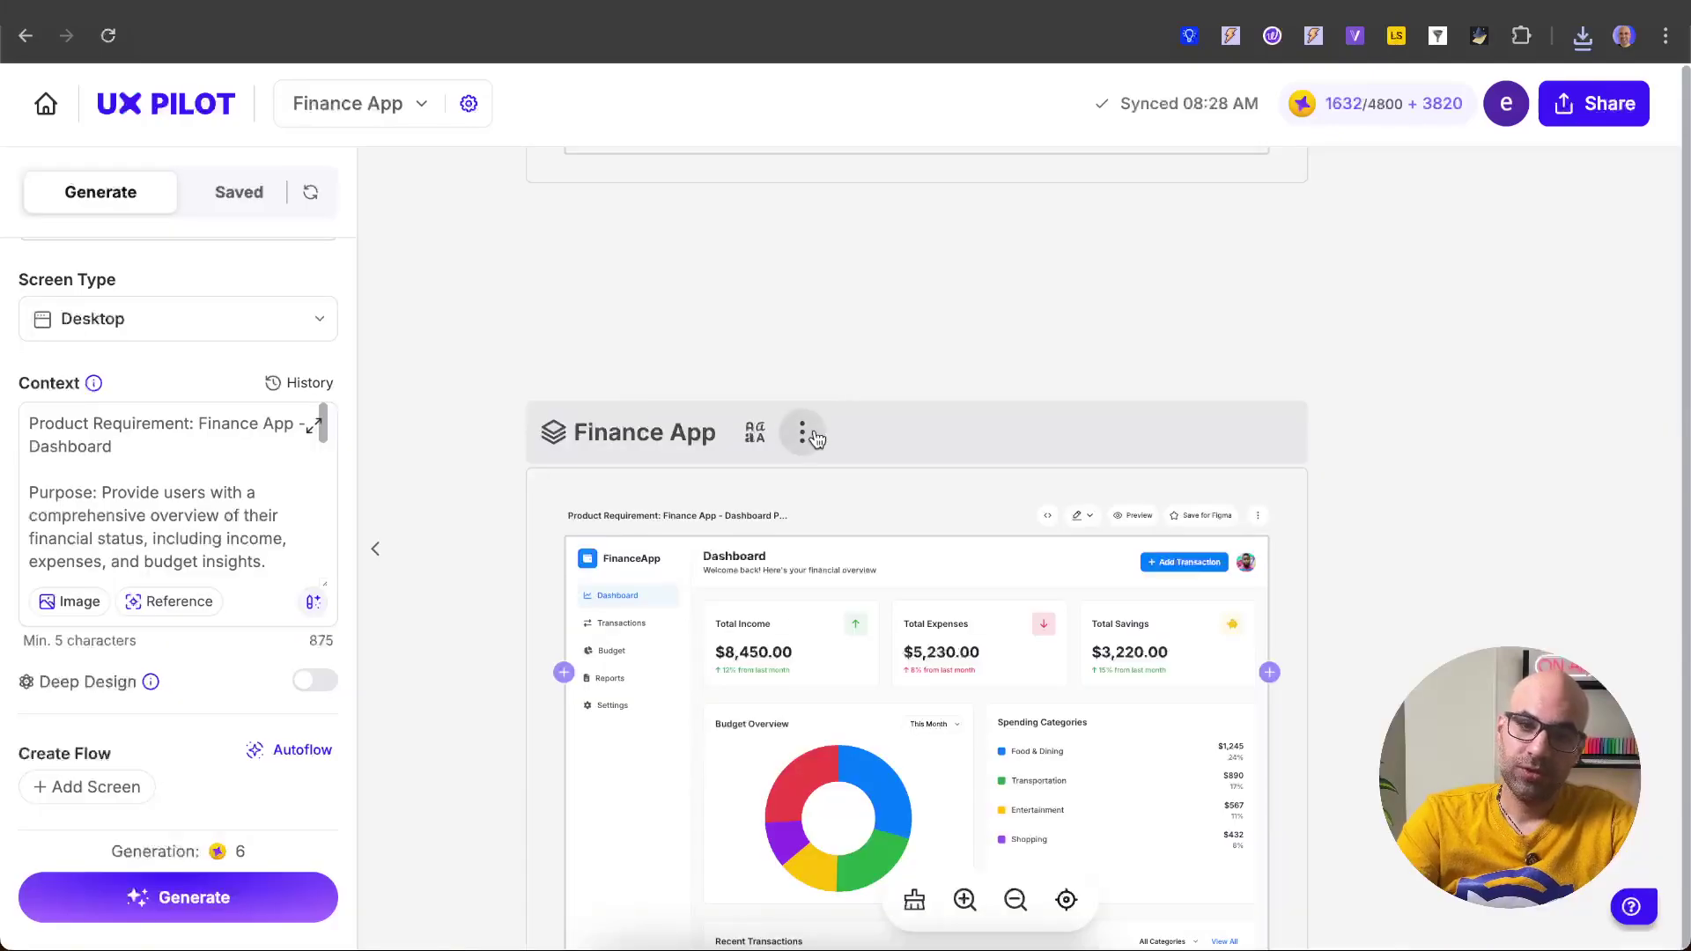
{"action": "left_click", "coordinate": [795, 432]}
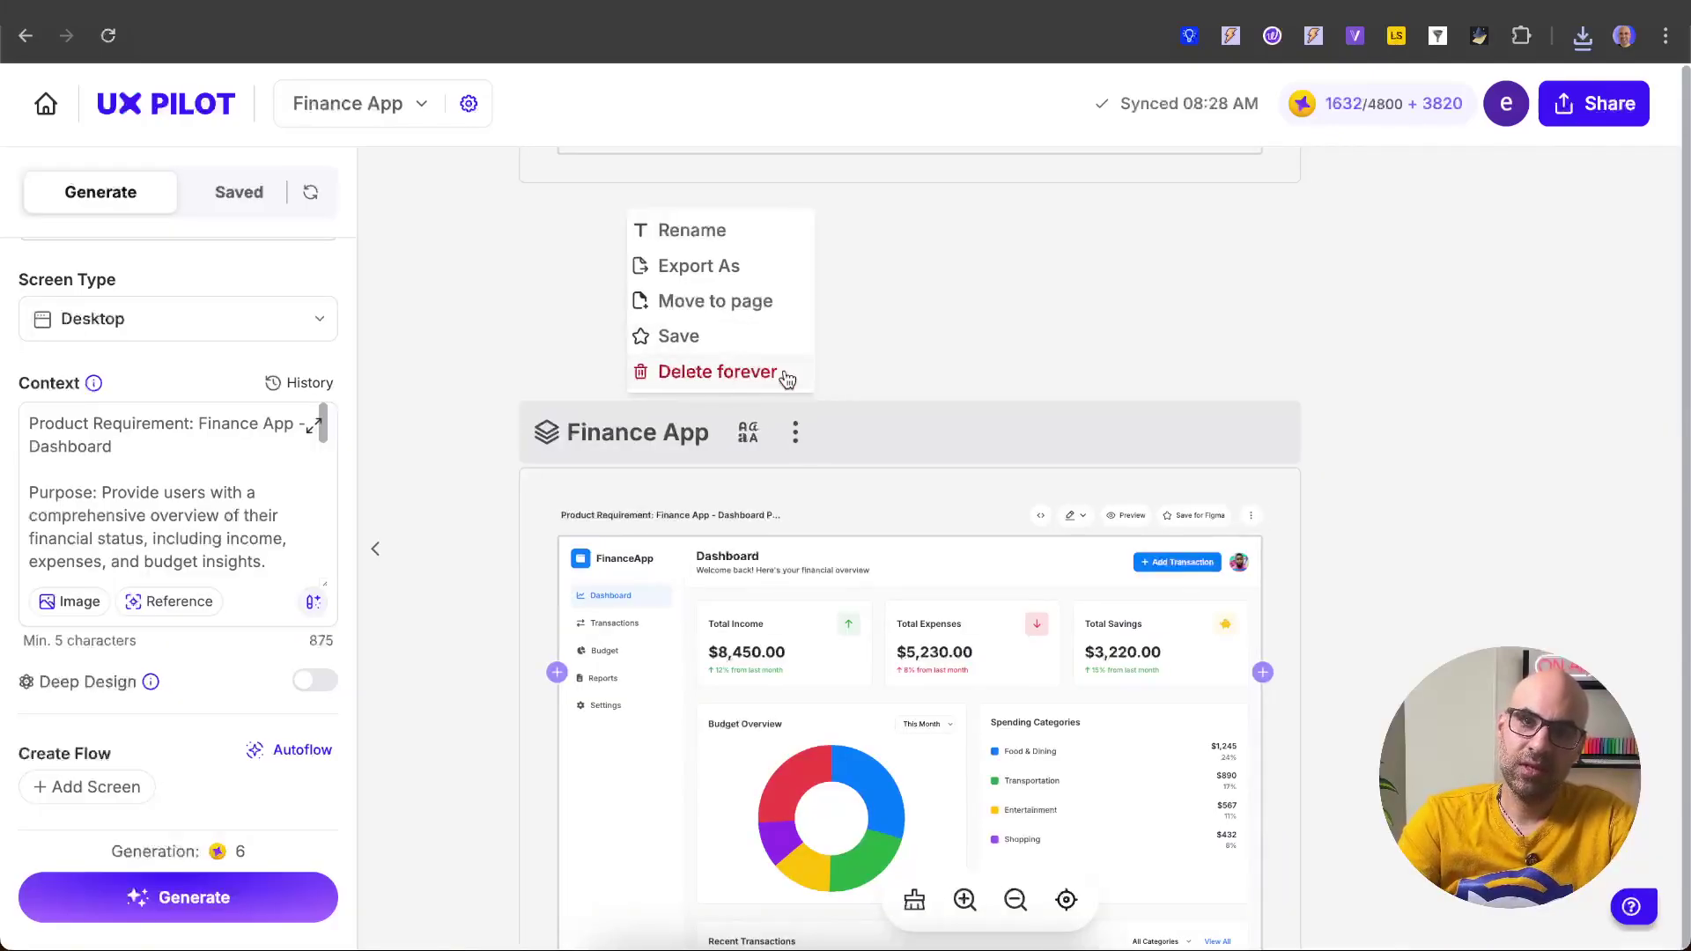
{"action": "left_click", "coordinate": [717, 372]}
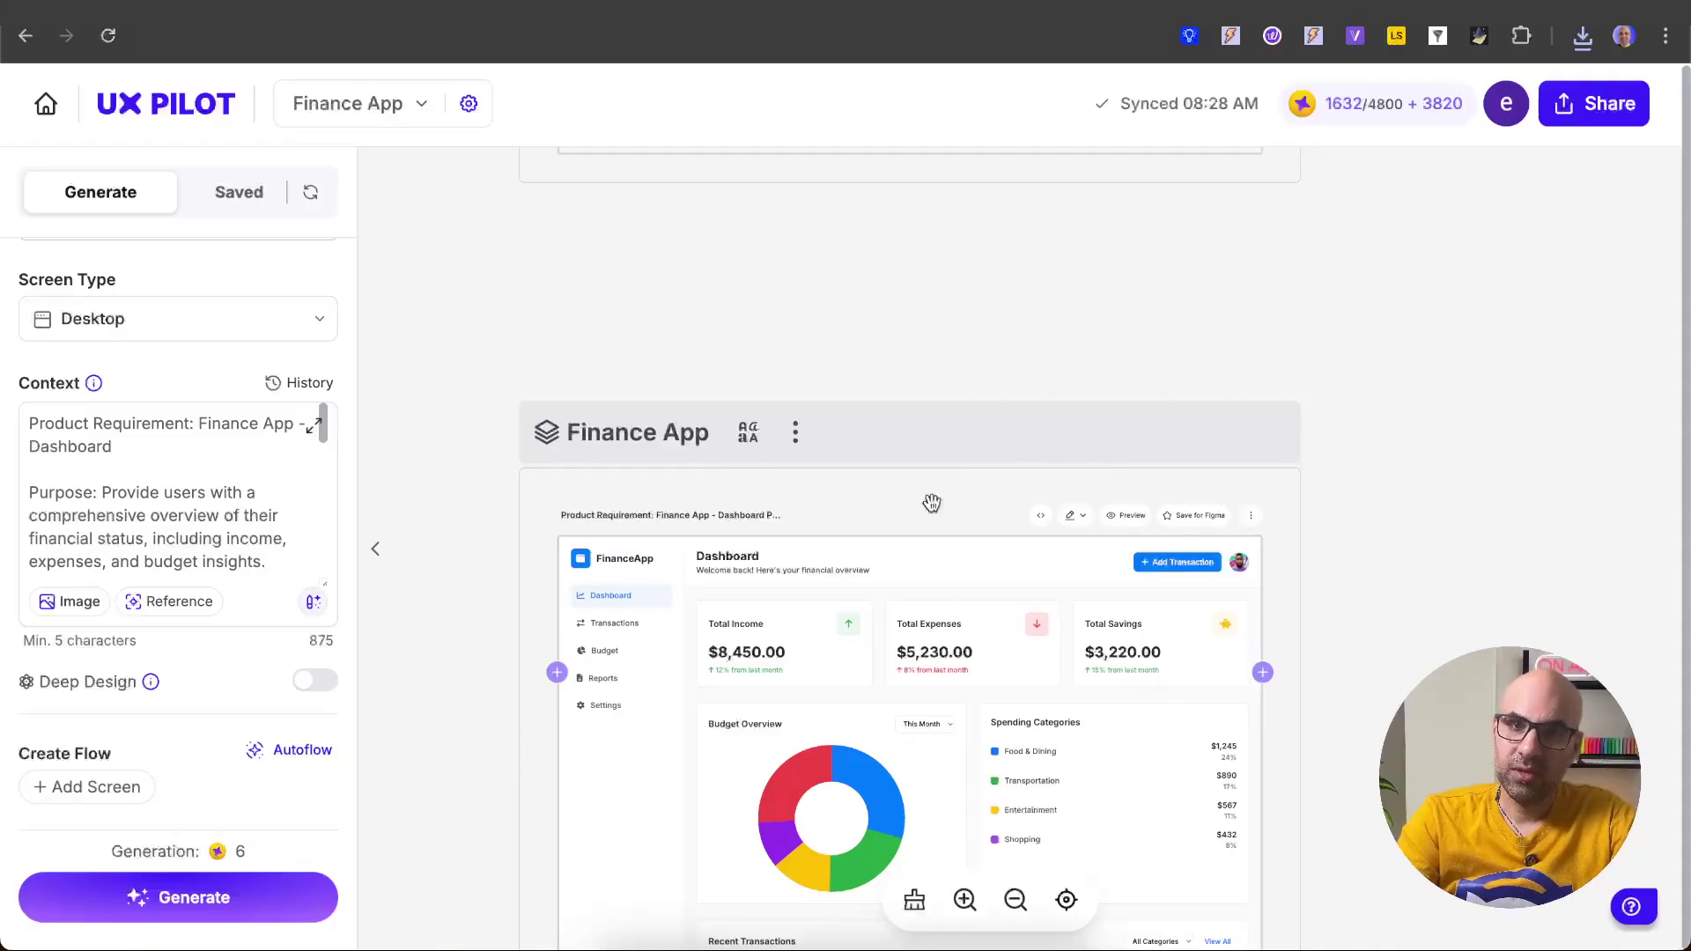
{"action": "scroll", "coordinate": [1176, 538], "scroll_direction": "up", "scroll_amount": 5}
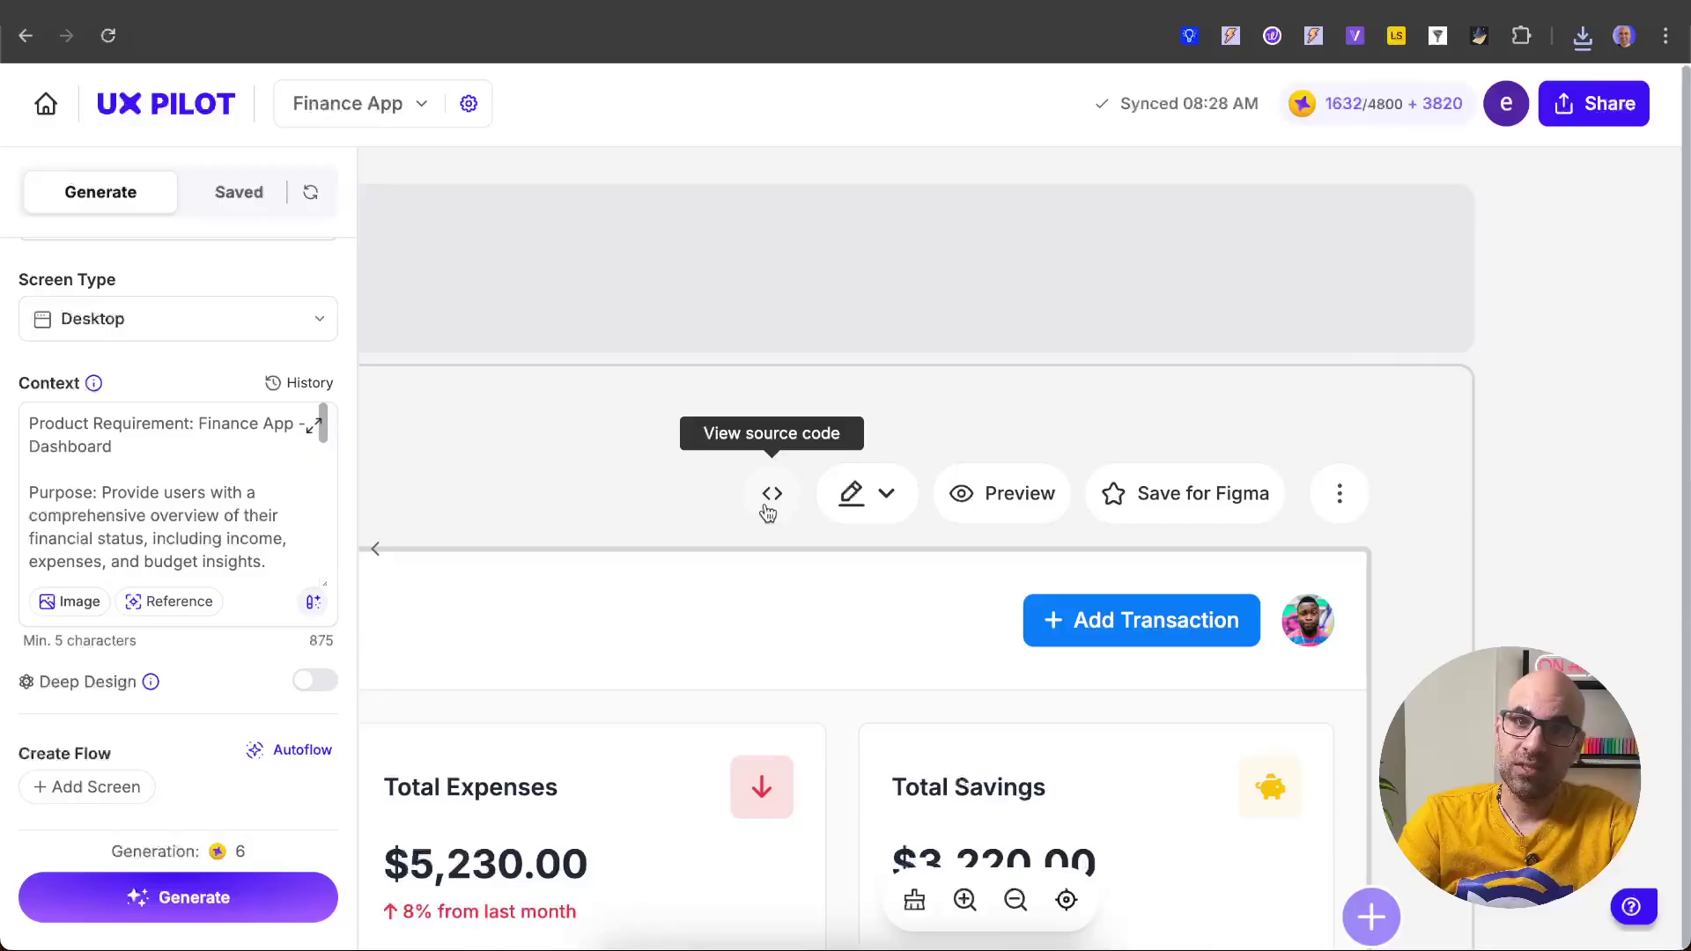
Review the dashboard's source code, then show the Section, Global and Text Edit options.
{"action": "left_click", "coordinate": [768, 497]}
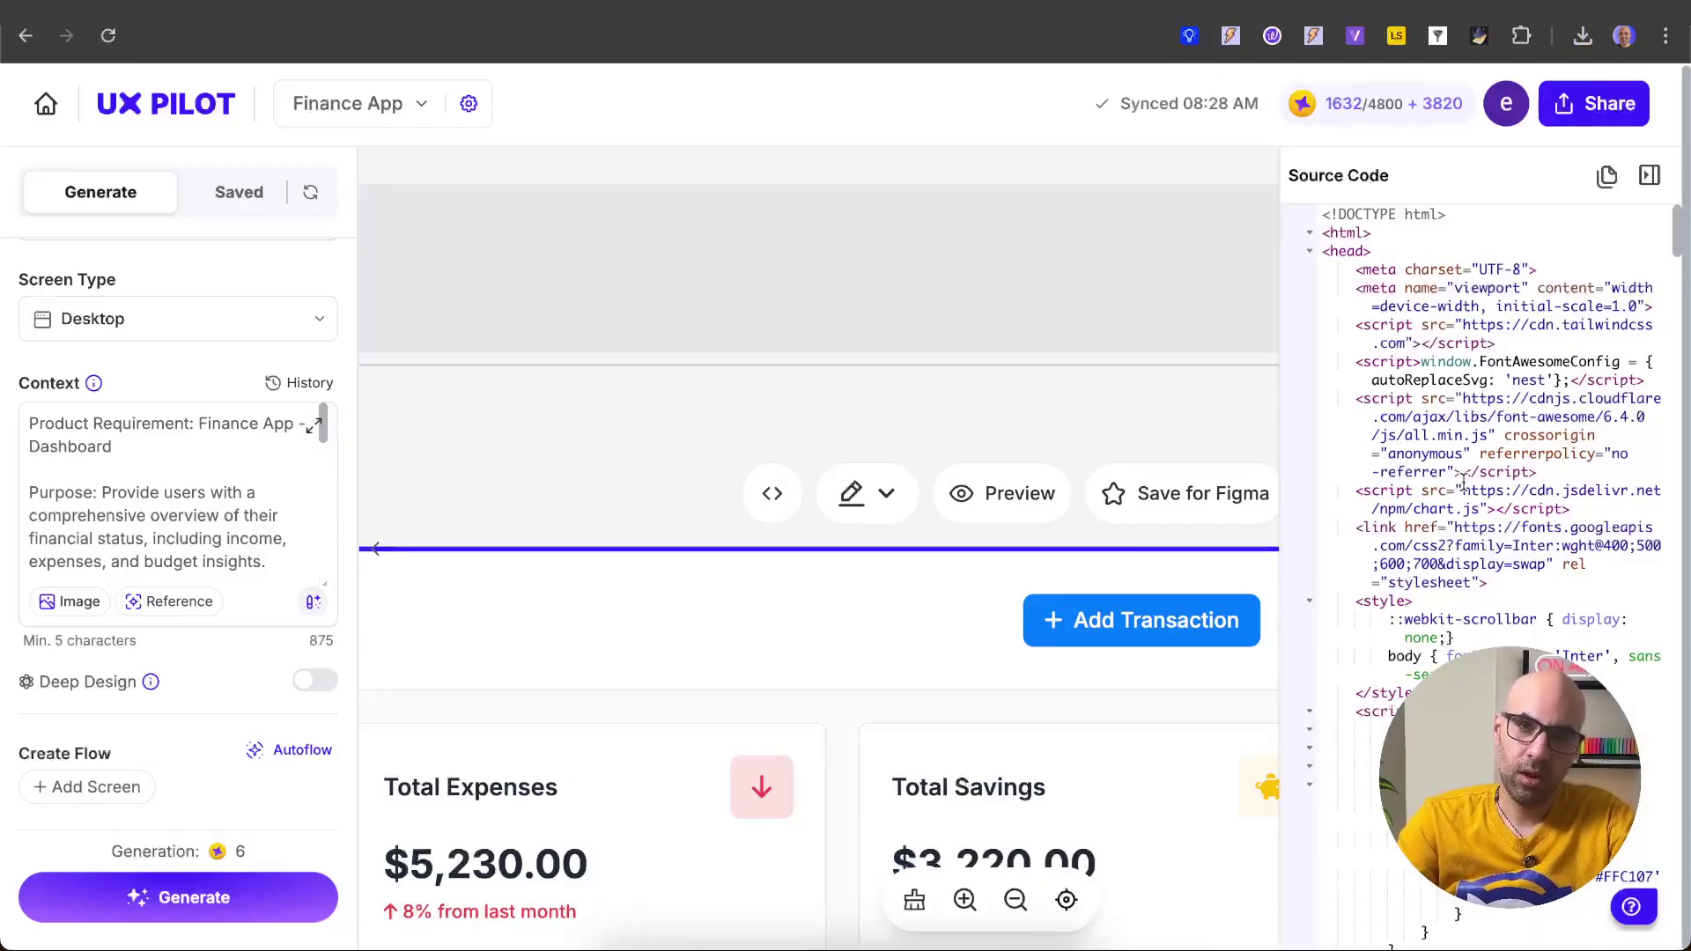
{"action": "left_click", "coordinate": [1650, 176]}
{"action": "left_click", "coordinate": [886, 495]}
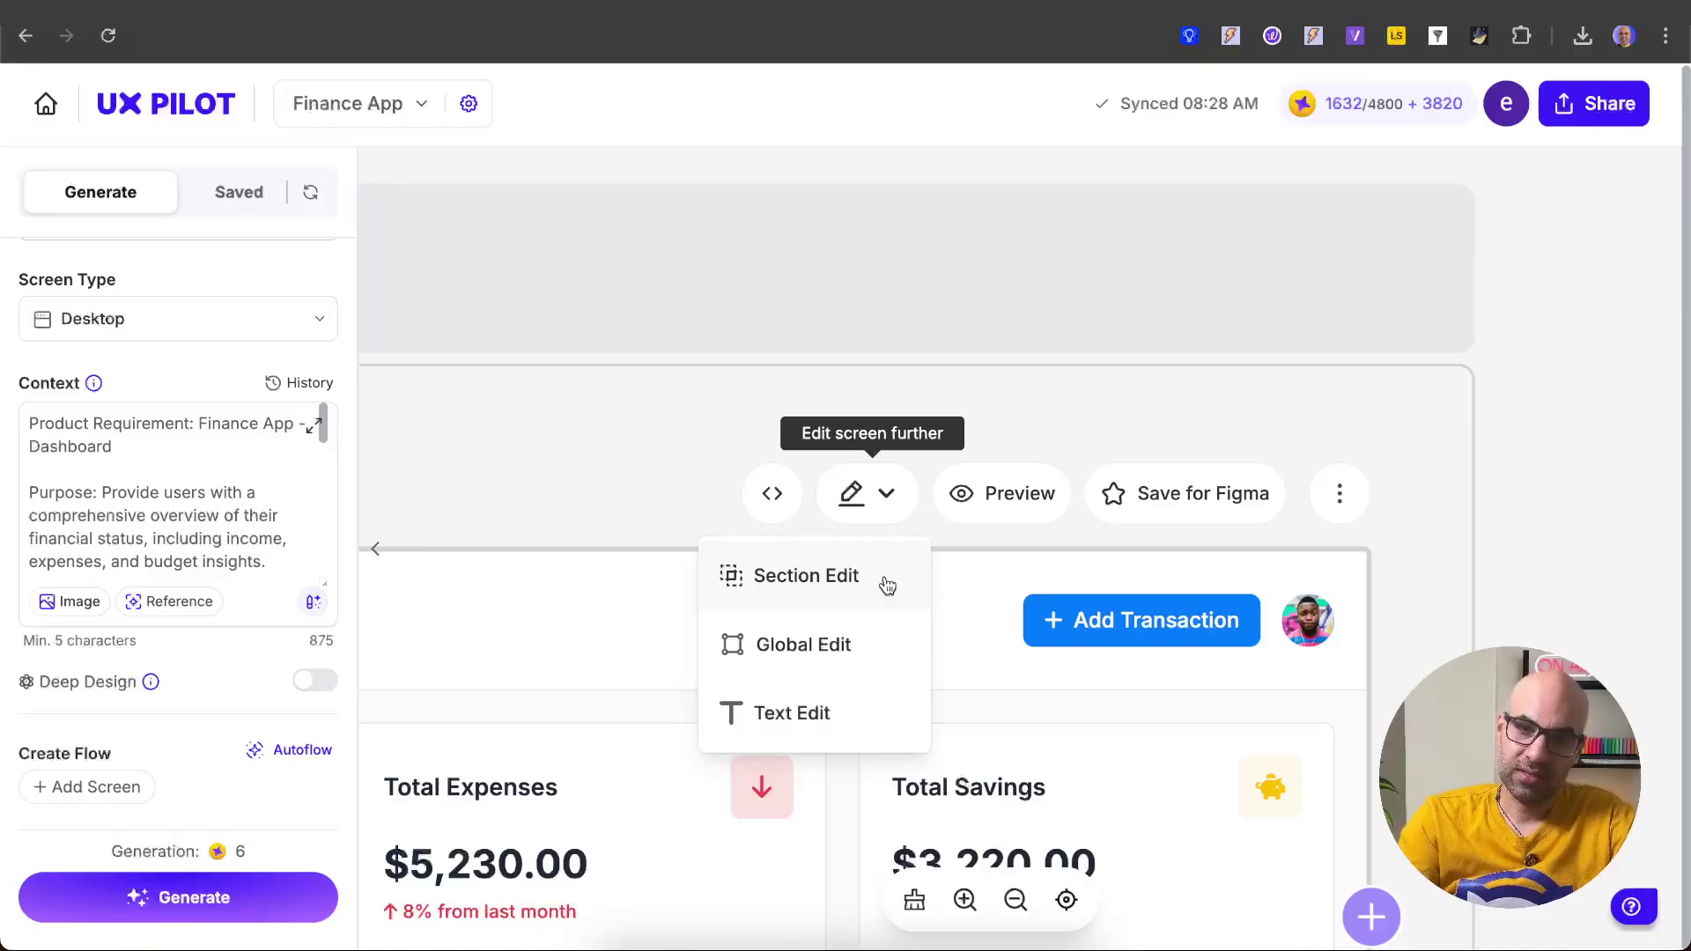
Section-edit the sidebar menu with the prompt 'Add Expenses Section to the Menu'.
{"action": "scroll", "coordinate": [975, 402], "scroll_direction": "down", "scroll_amount": 5}
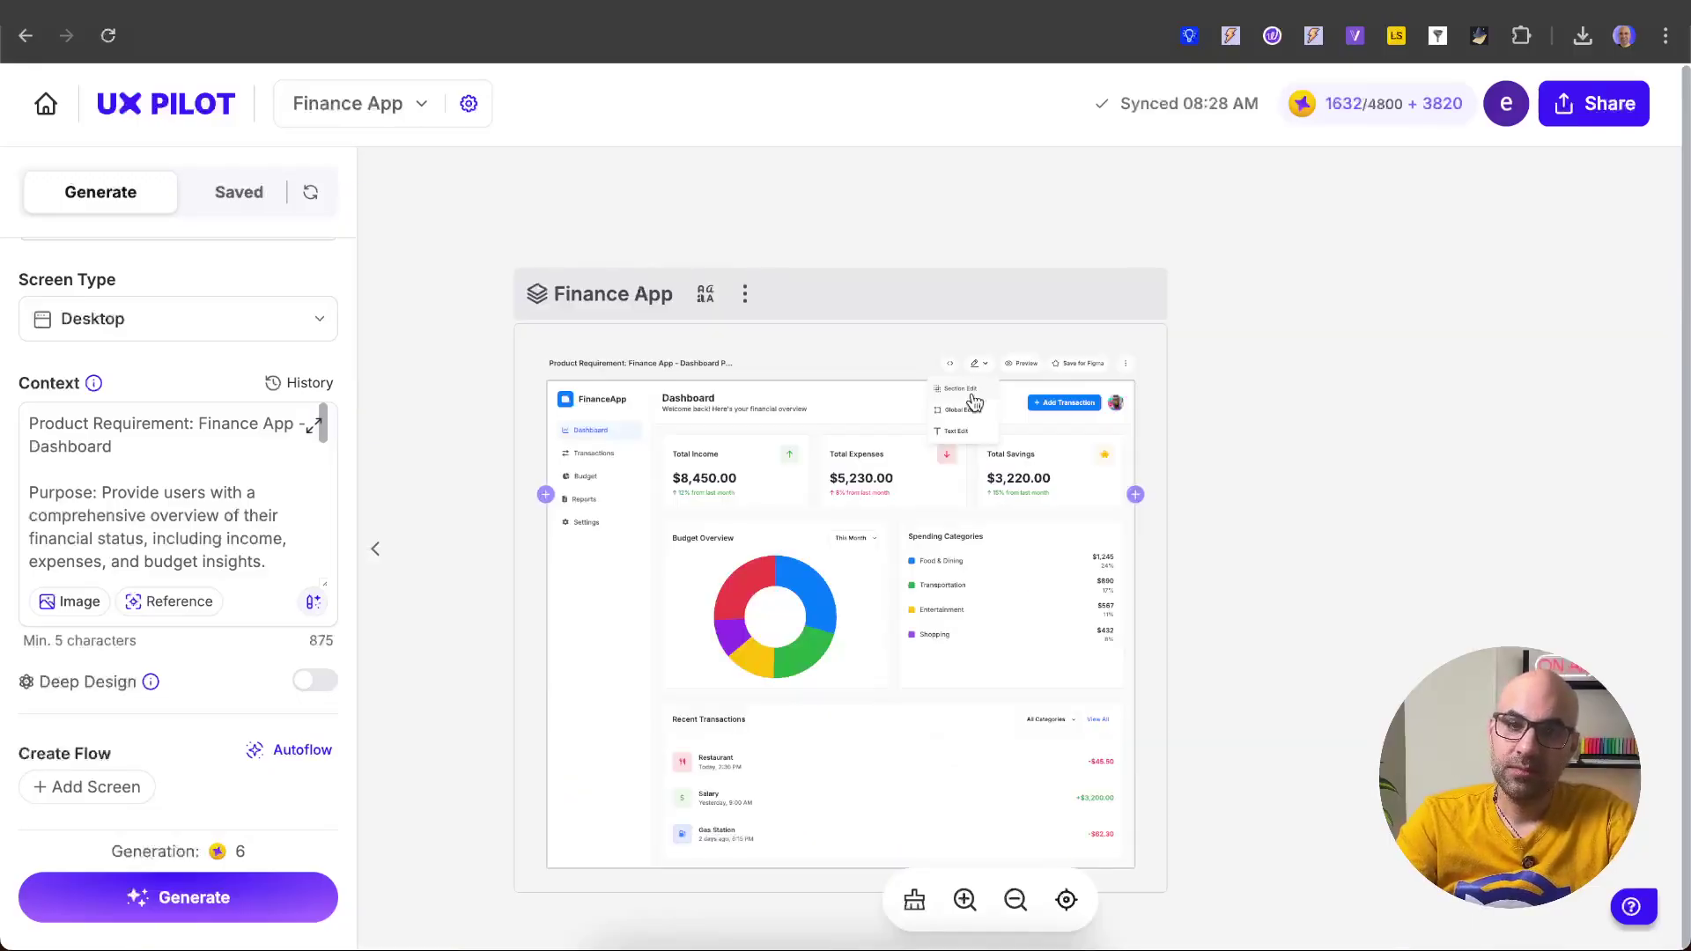
{"action": "left_click", "coordinate": [975, 402]}
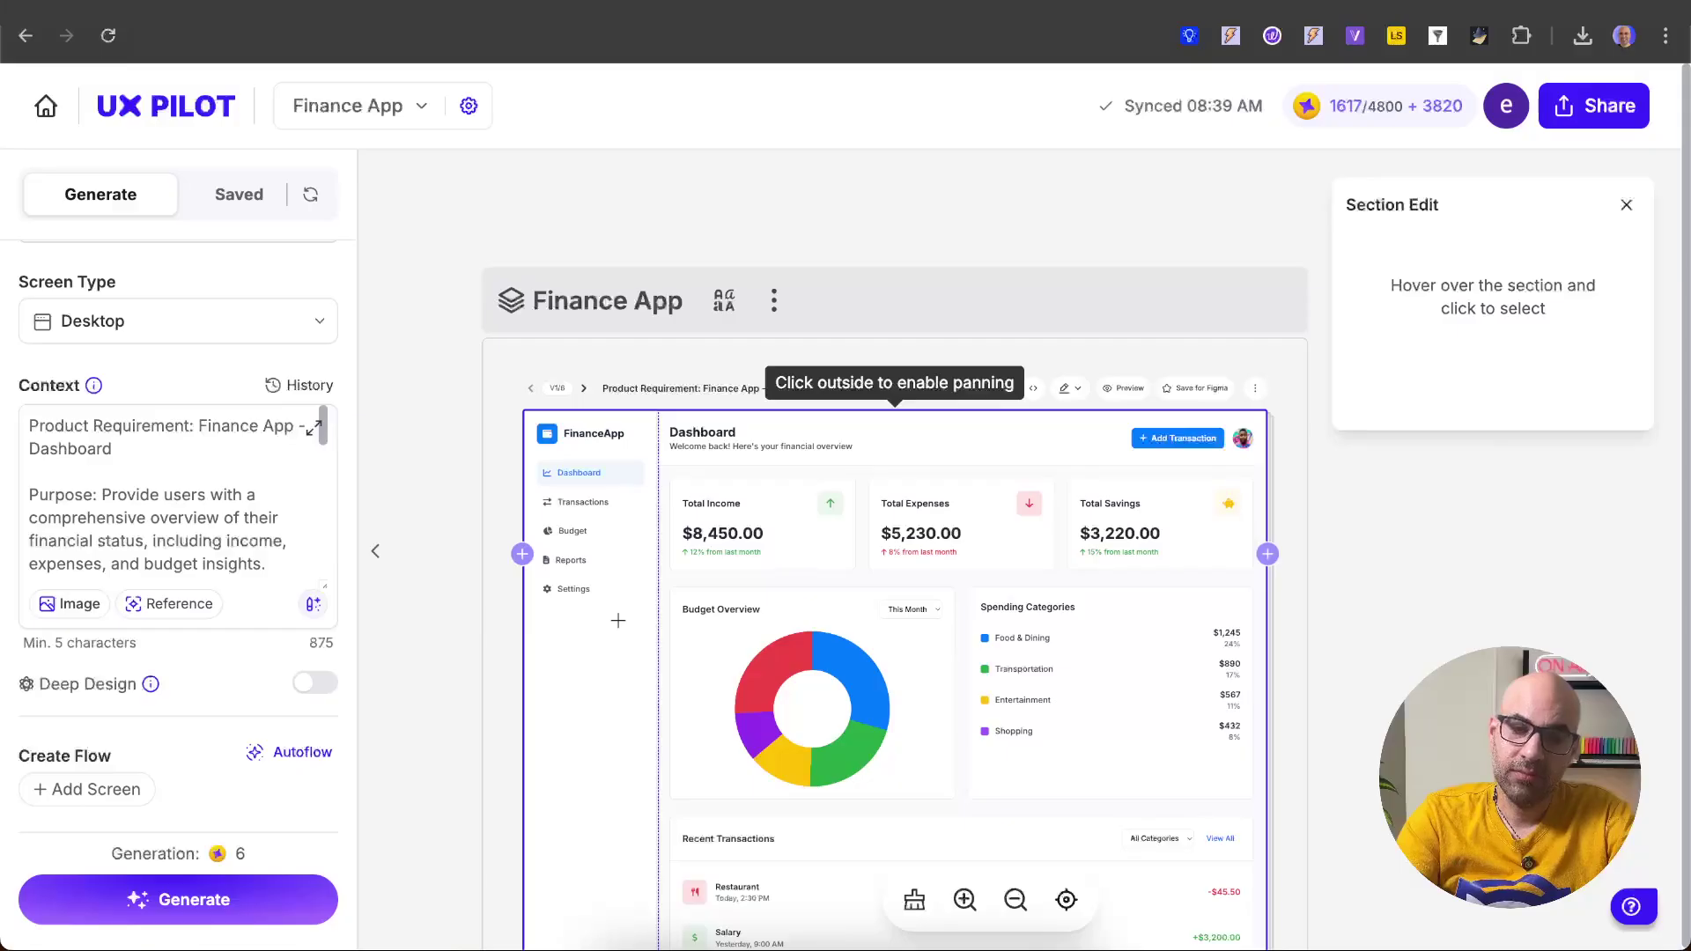
{"action": "left_click", "coordinate": [619, 621]}
{"action": "type", "text": "Add Expenses Section to the Menu"}
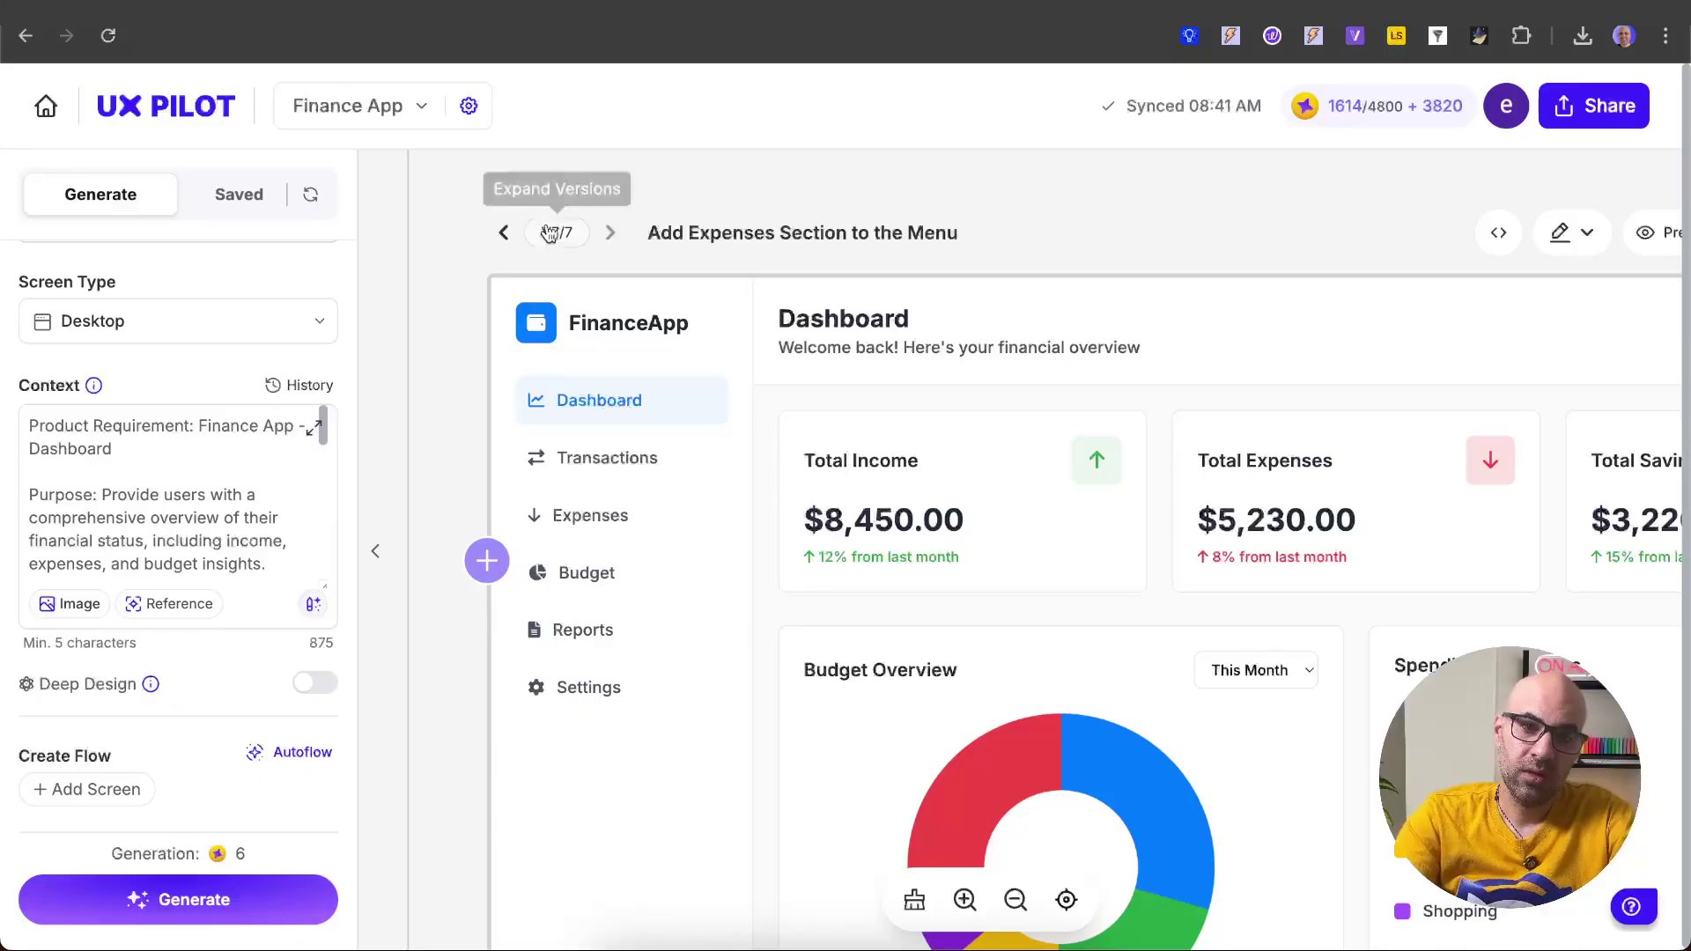
{"action": "double_click", "coordinate": [499, 243]}
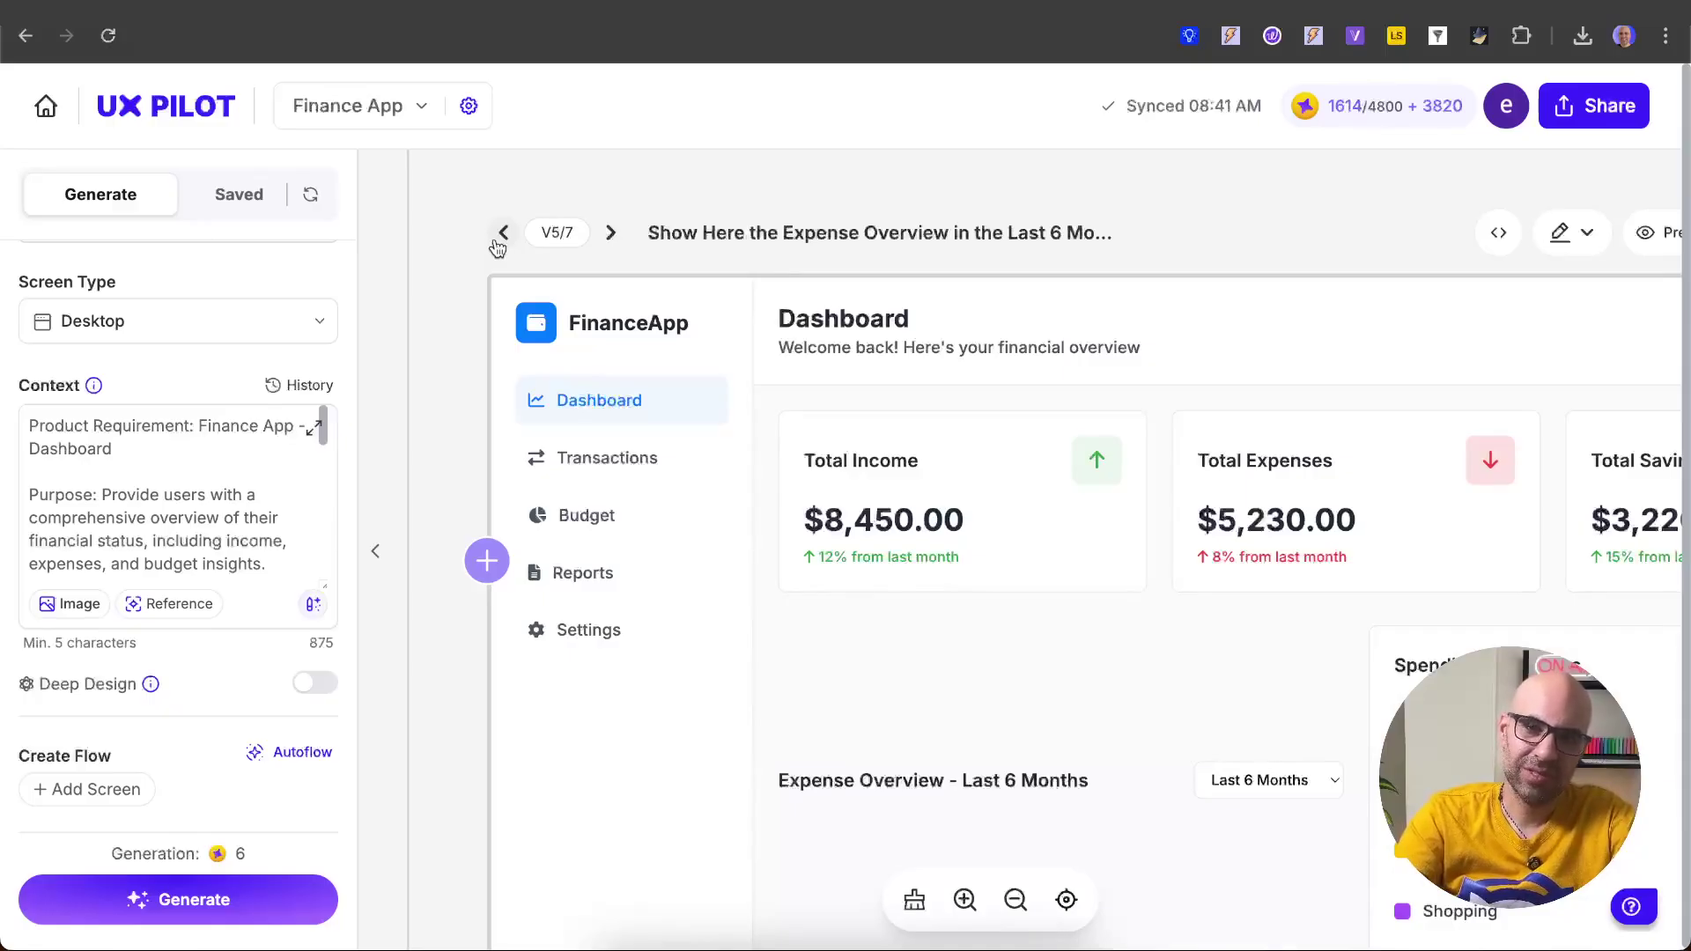
{"action": "double_click", "coordinate": [609, 243]}
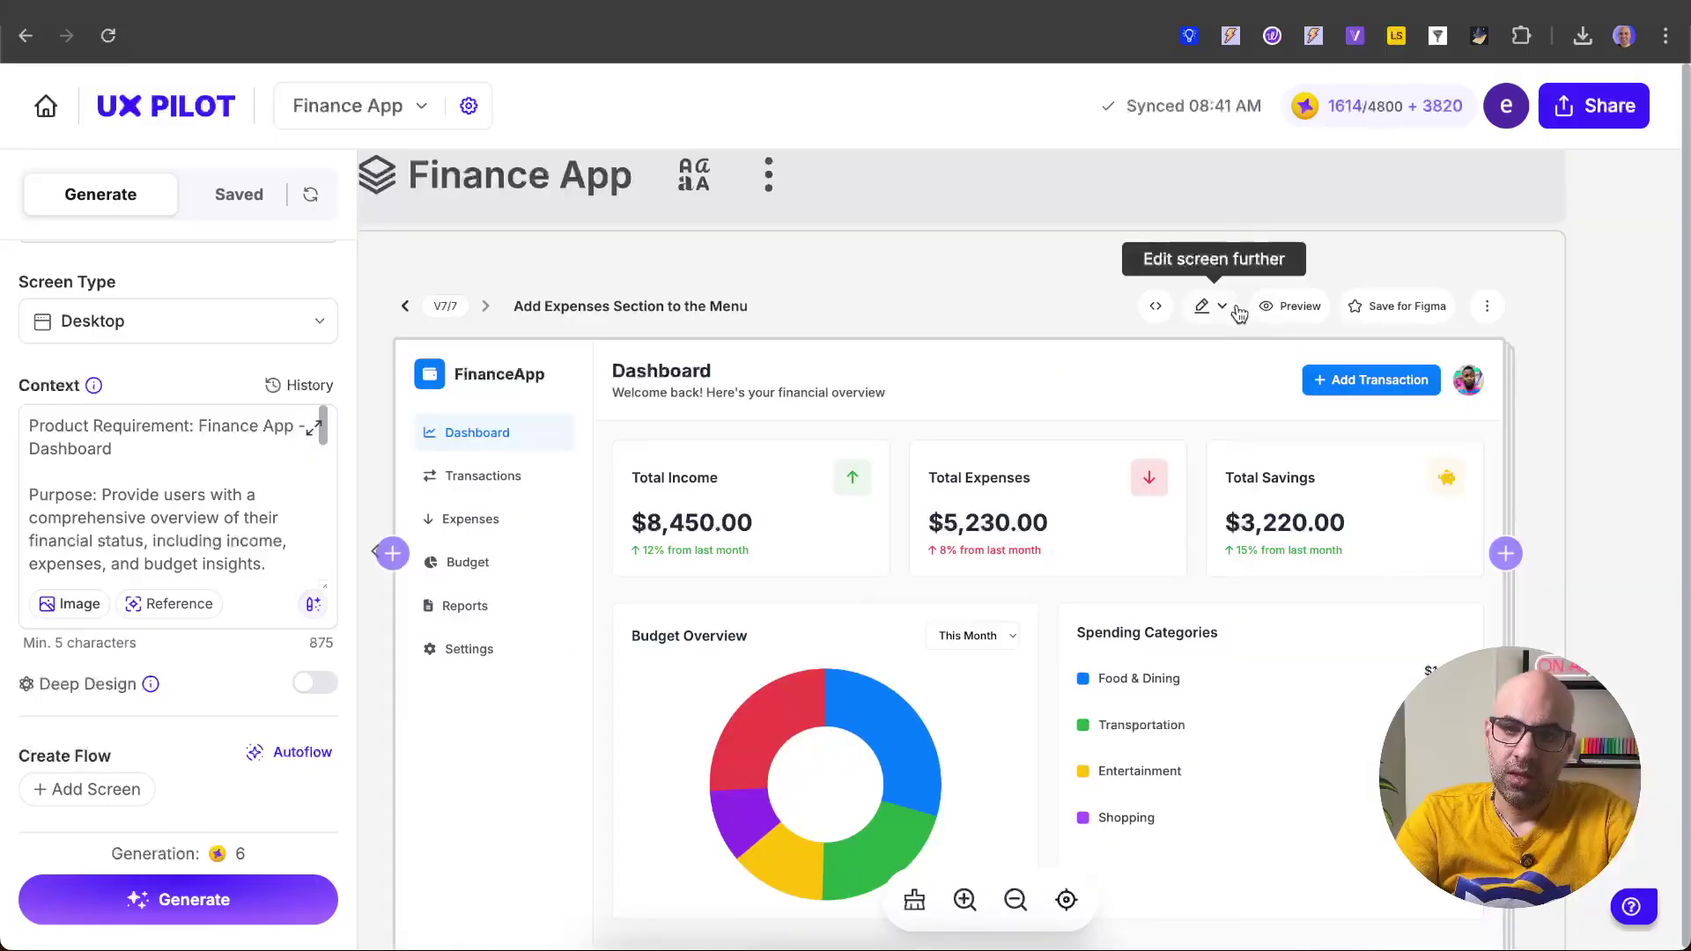
{"action": "left_click", "coordinate": [1225, 308]}
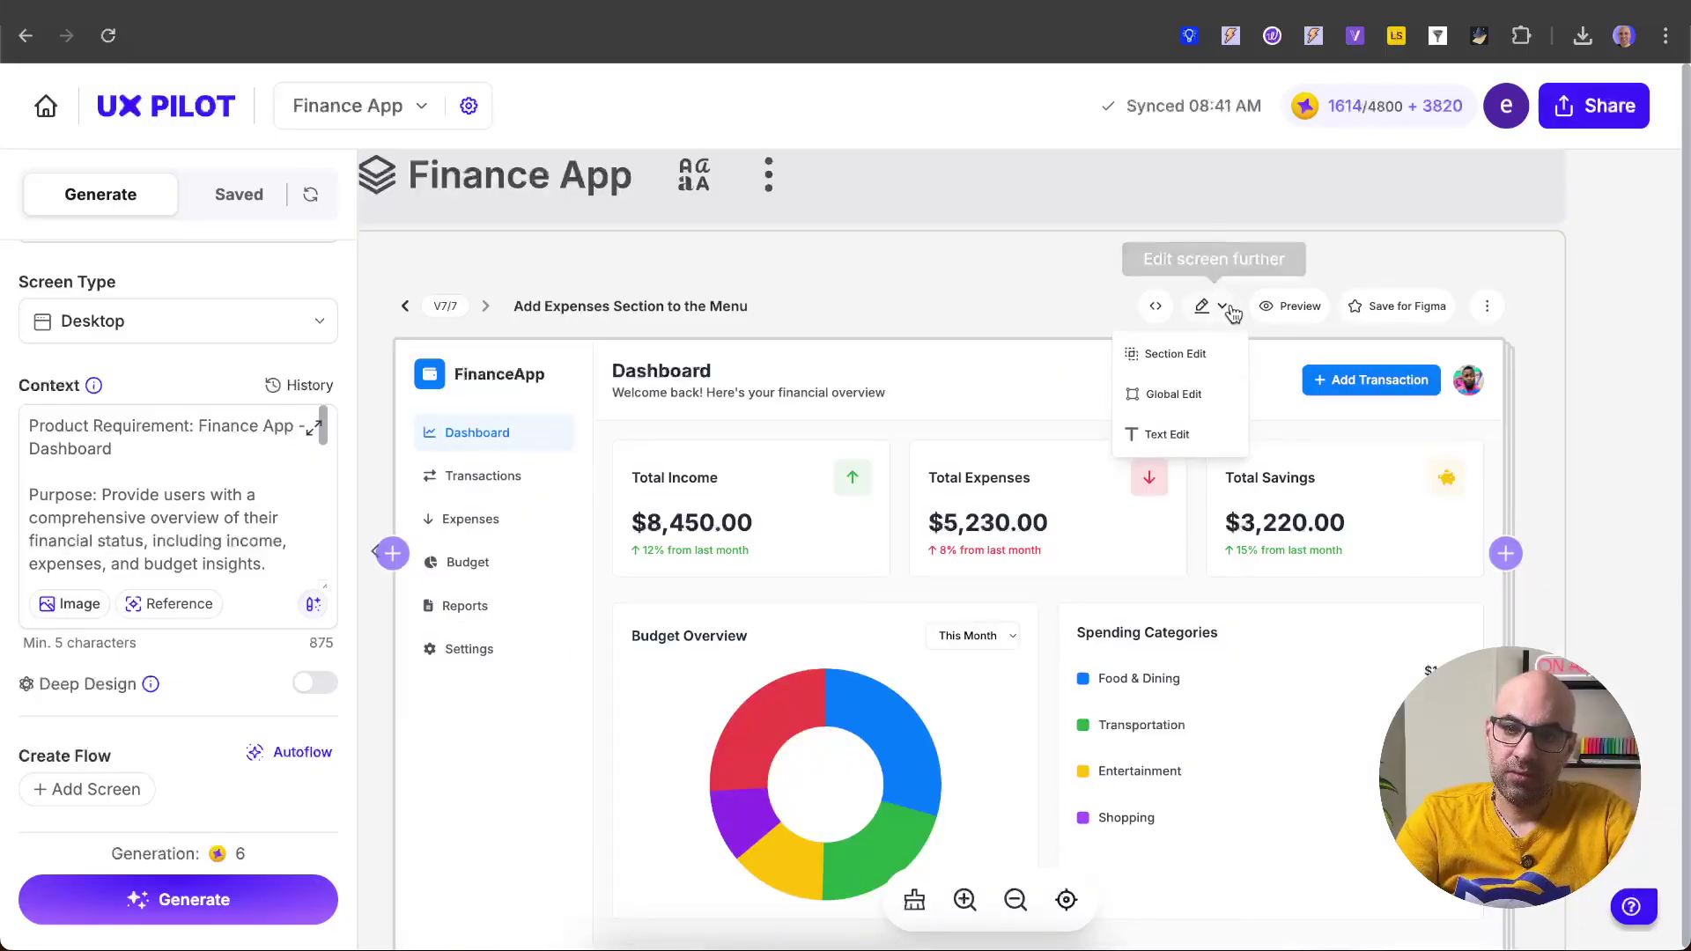
In full-size preview, browse the Finance App designs to the Add Expenses Section to the Menu version.
{"action": "left_click", "coordinate": [1226, 440]}
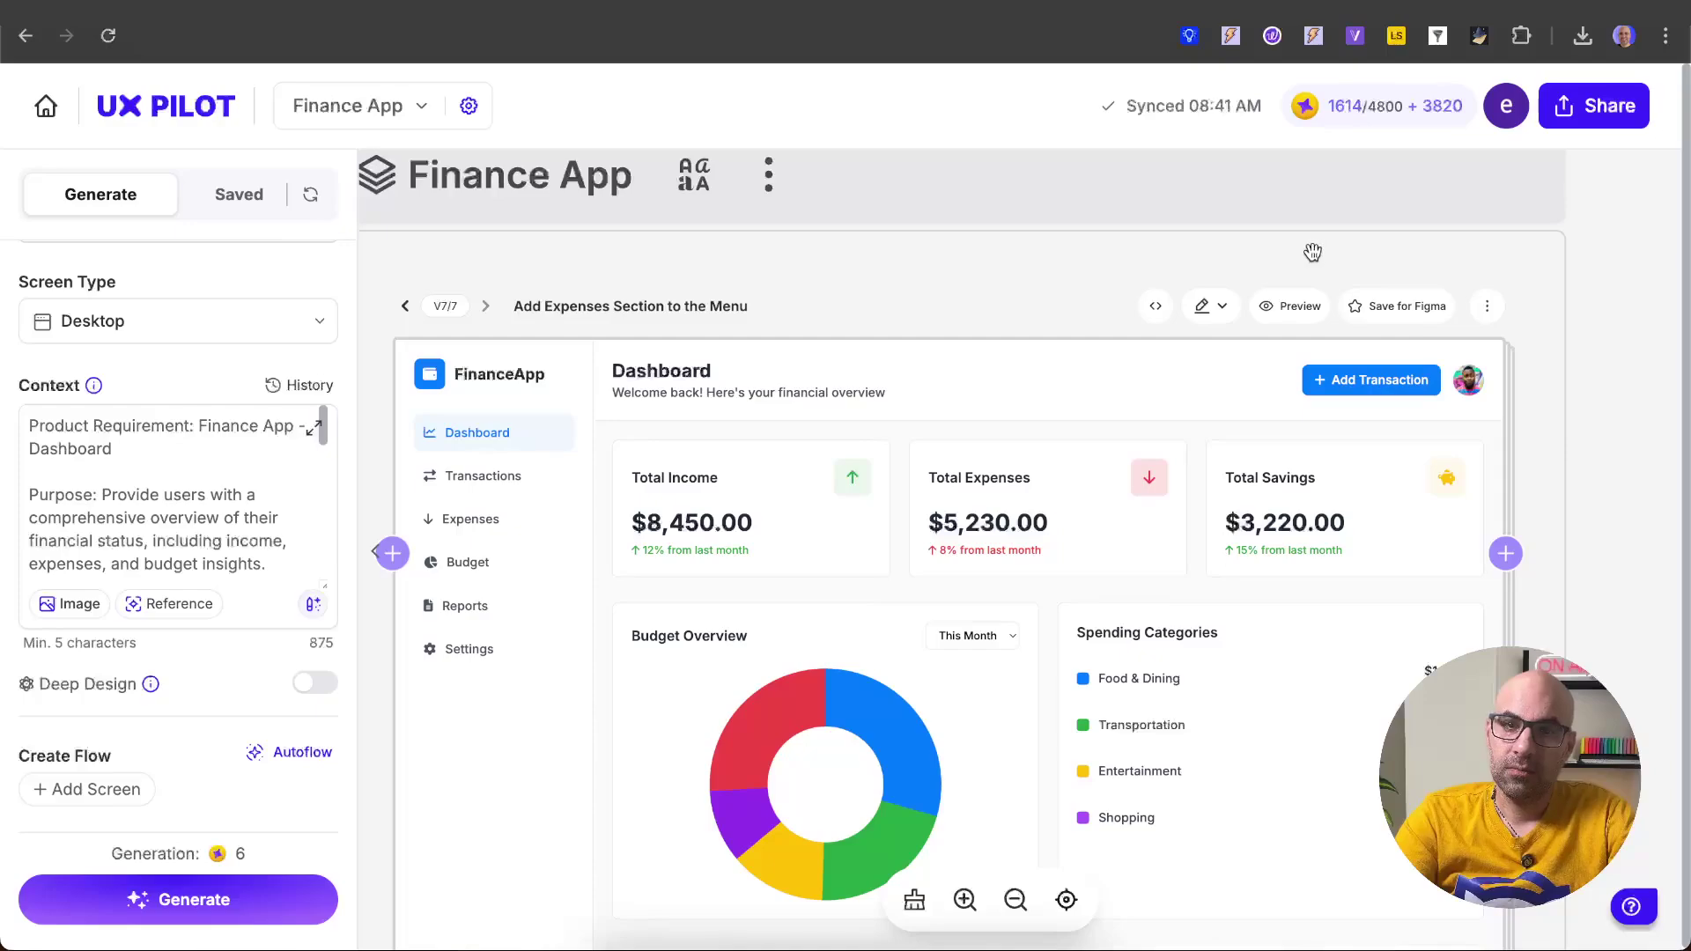
{"action": "left_click", "coordinate": [1310, 313]}
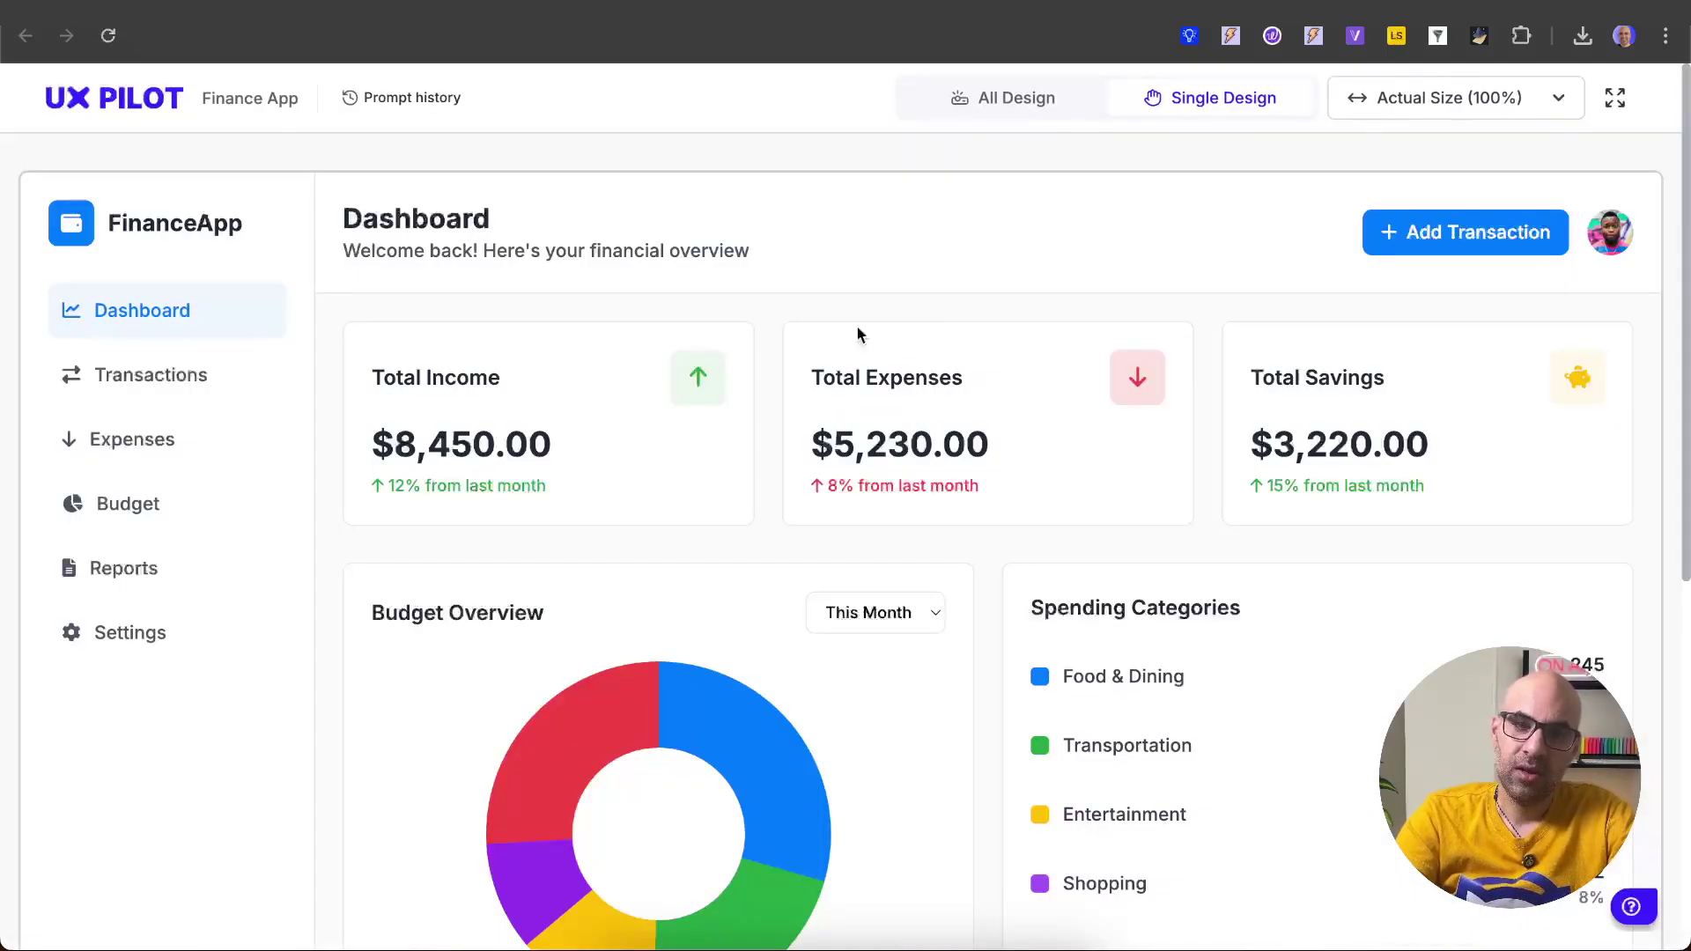
{"action": "left_click", "coordinate": [990, 107]}
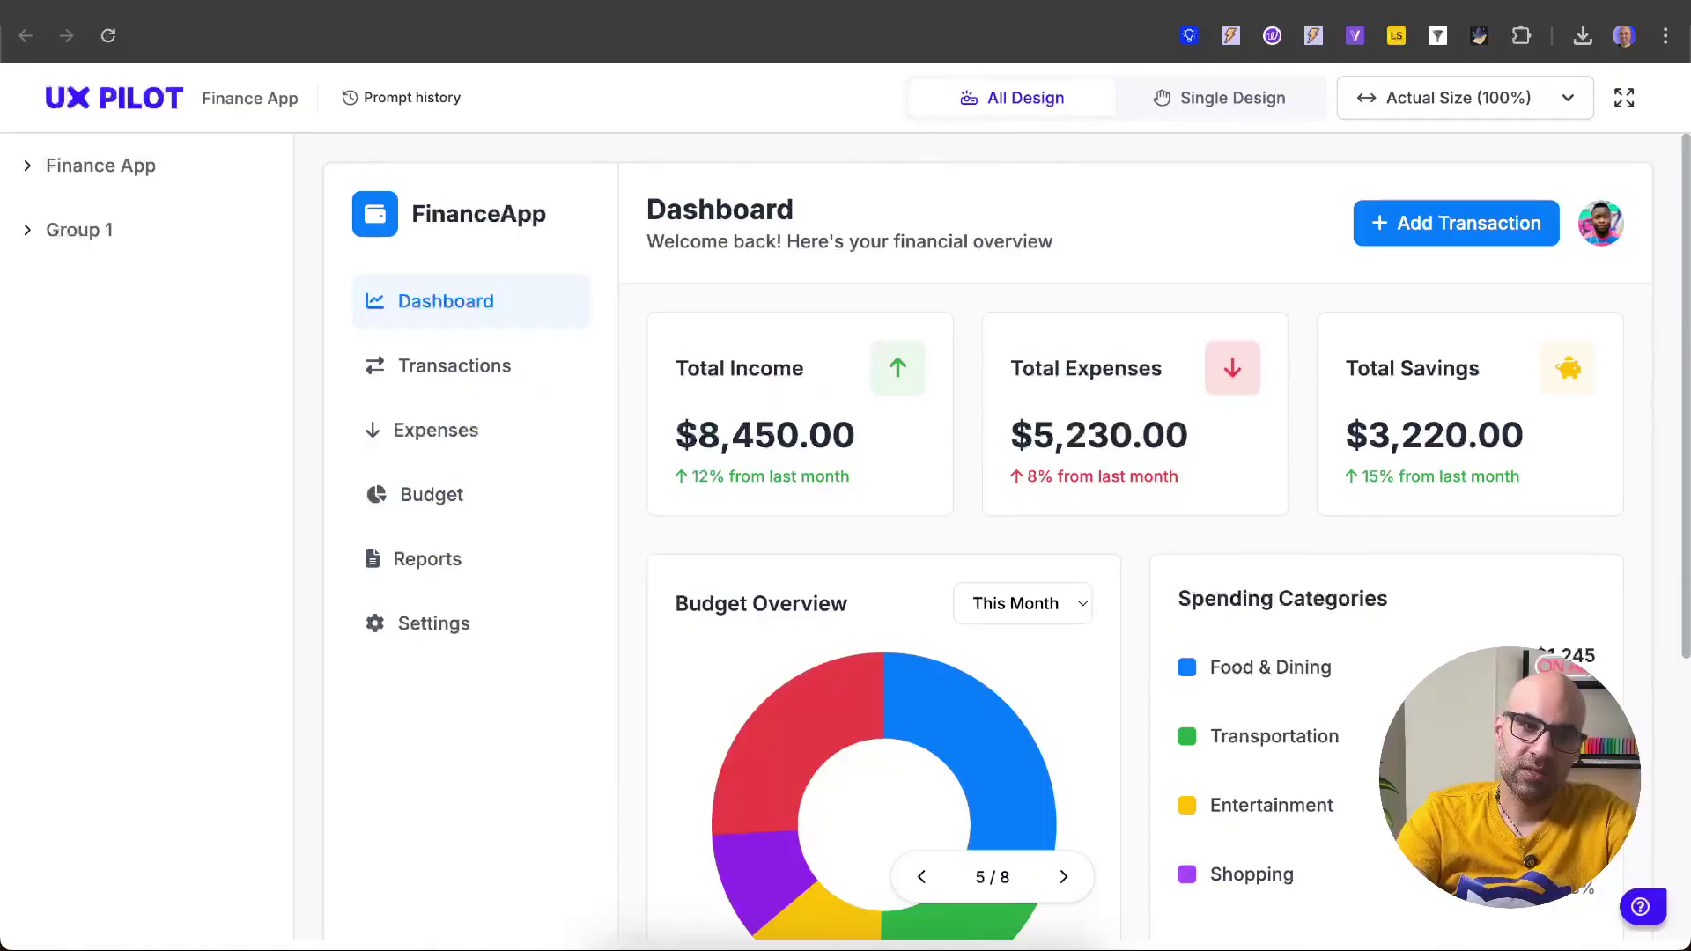
{"action": "left_click", "coordinate": [31, 170]}
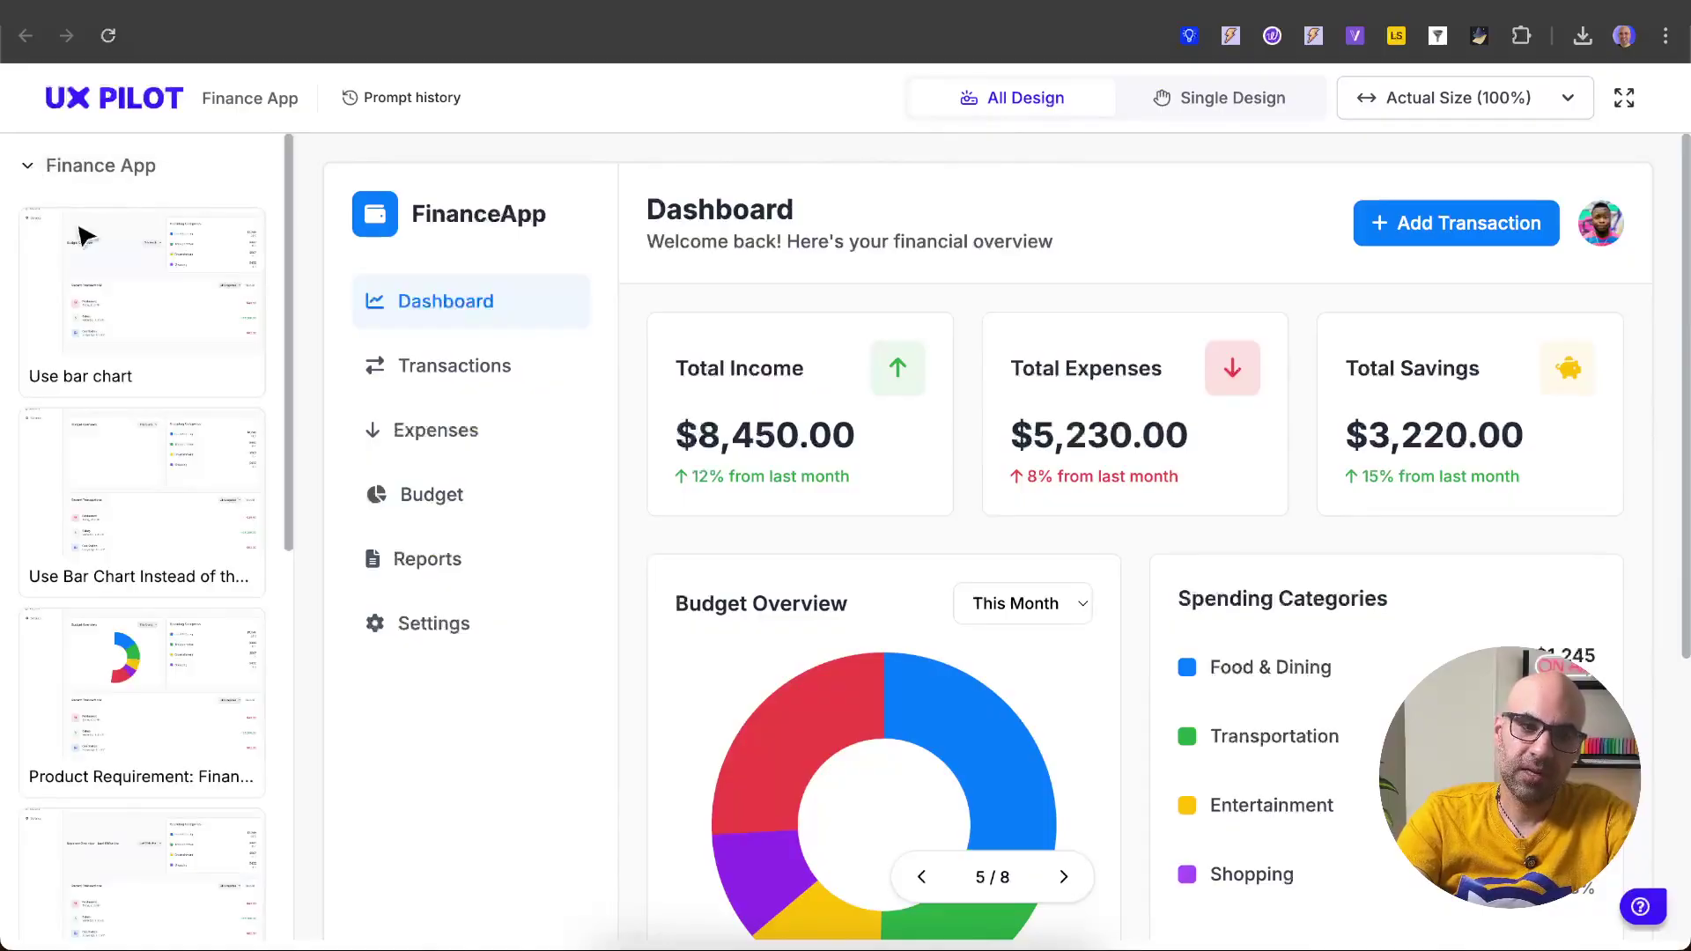
{"action": "left_click", "coordinate": [157, 454]}
{"action": "left_click", "coordinate": [181, 324]}
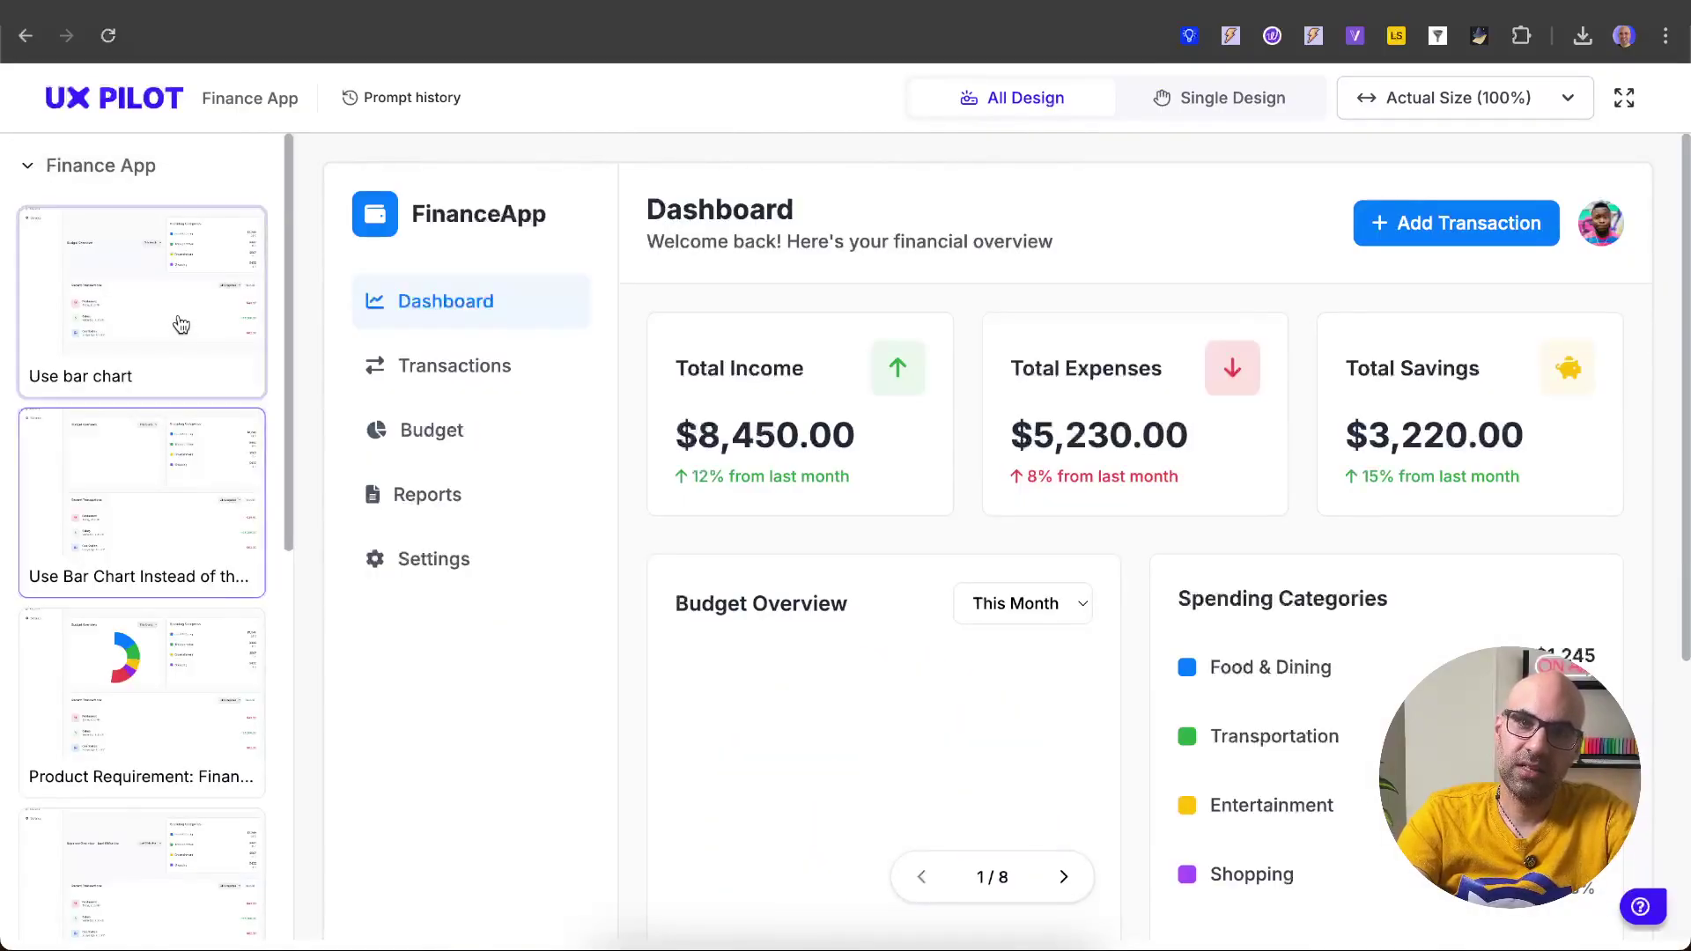
{"action": "left_click", "coordinate": [208, 559]}
{"action": "left_click", "coordinate": [188, 661]}
{"action": "left_click", "coordinate": [202, 828]}
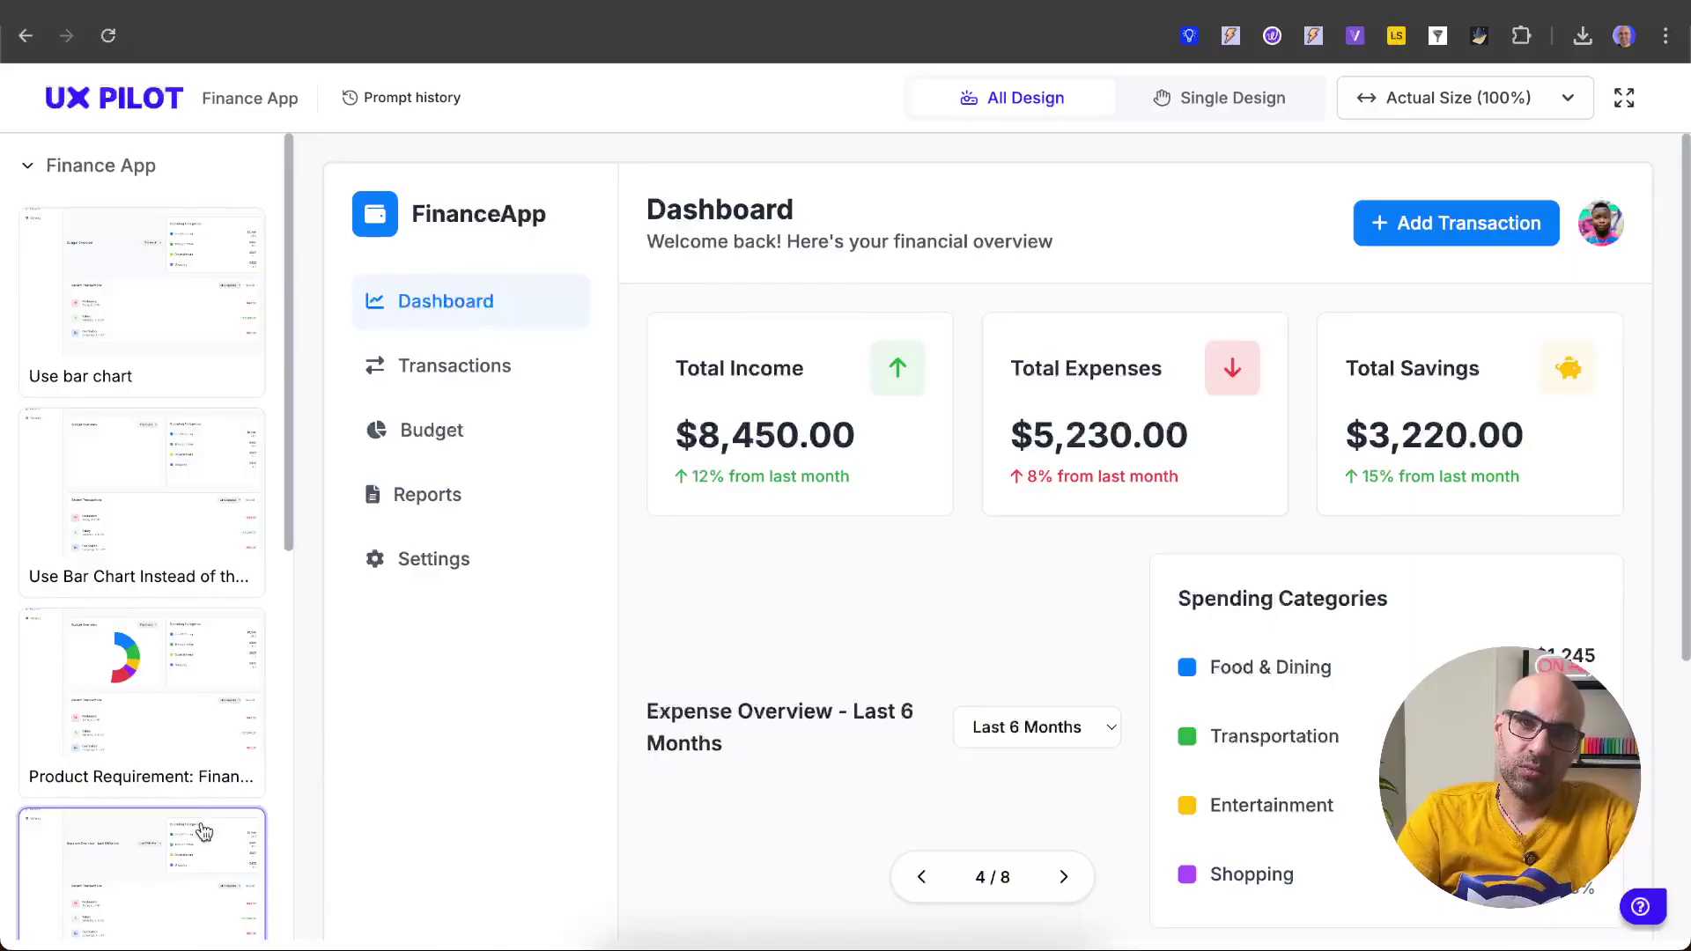
{"action": "scroll", "coordinate": [204, 832], "scroll_direction": "down", "scroll_amount": 5}
{"action": "left_click", "coordinate": [218, 696]}
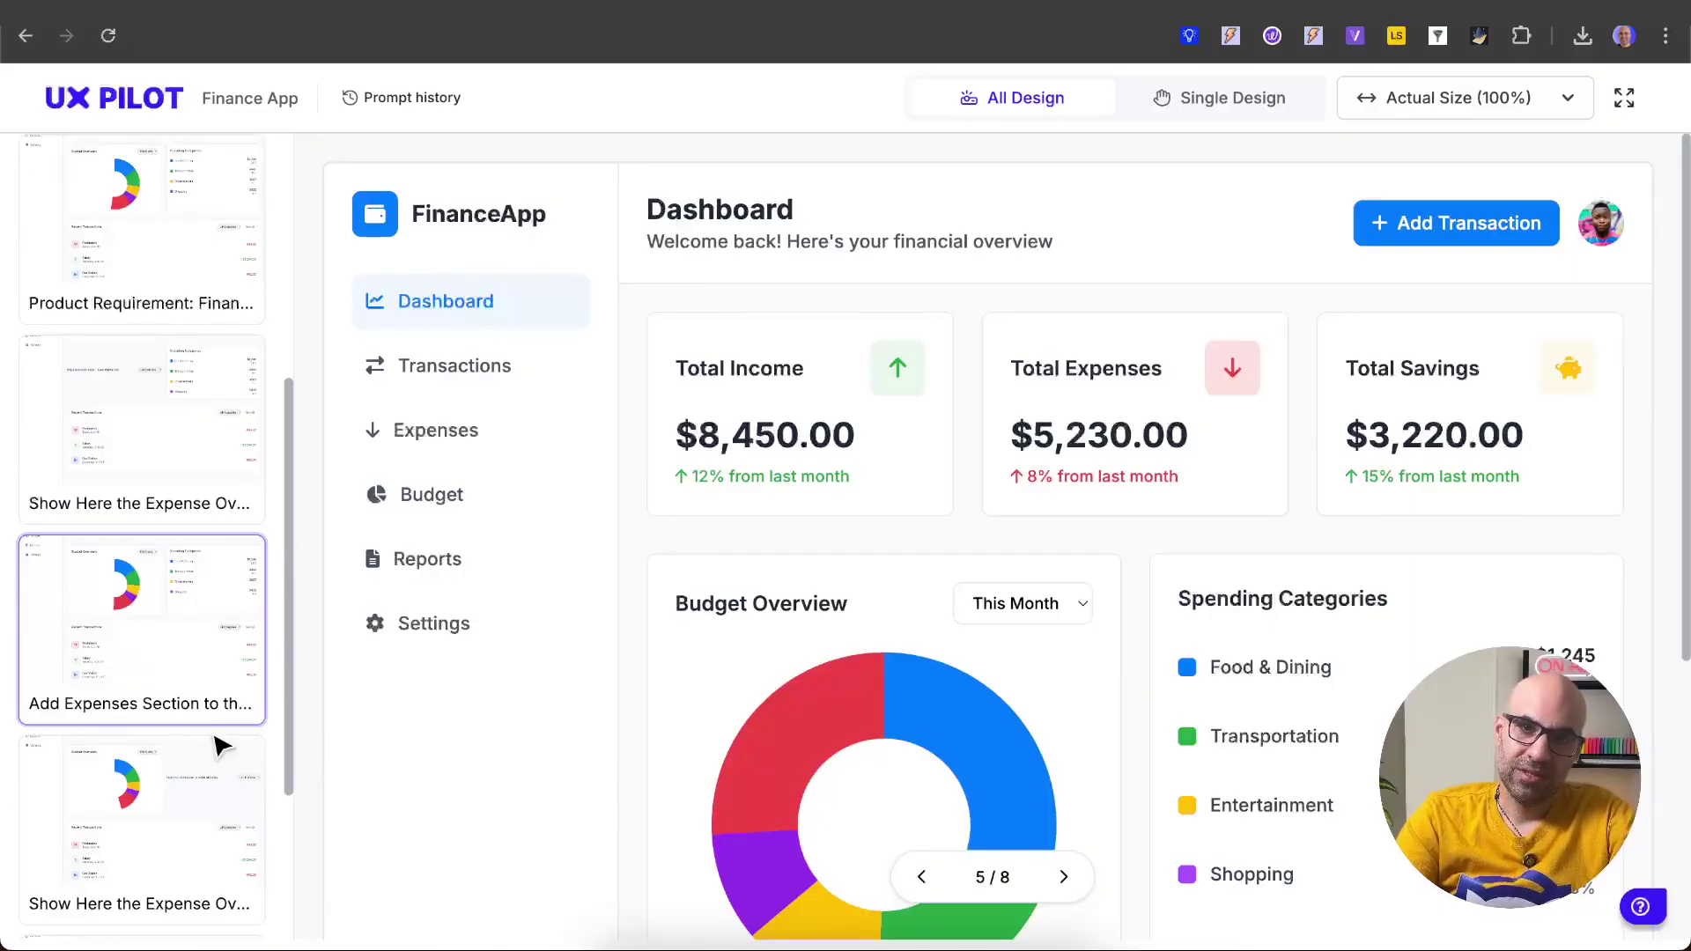
Switch the preview between Fit Width and Actual Size, then return to the editor canvas.
{"action": "left_click", "coordinate": [1538, 107]}
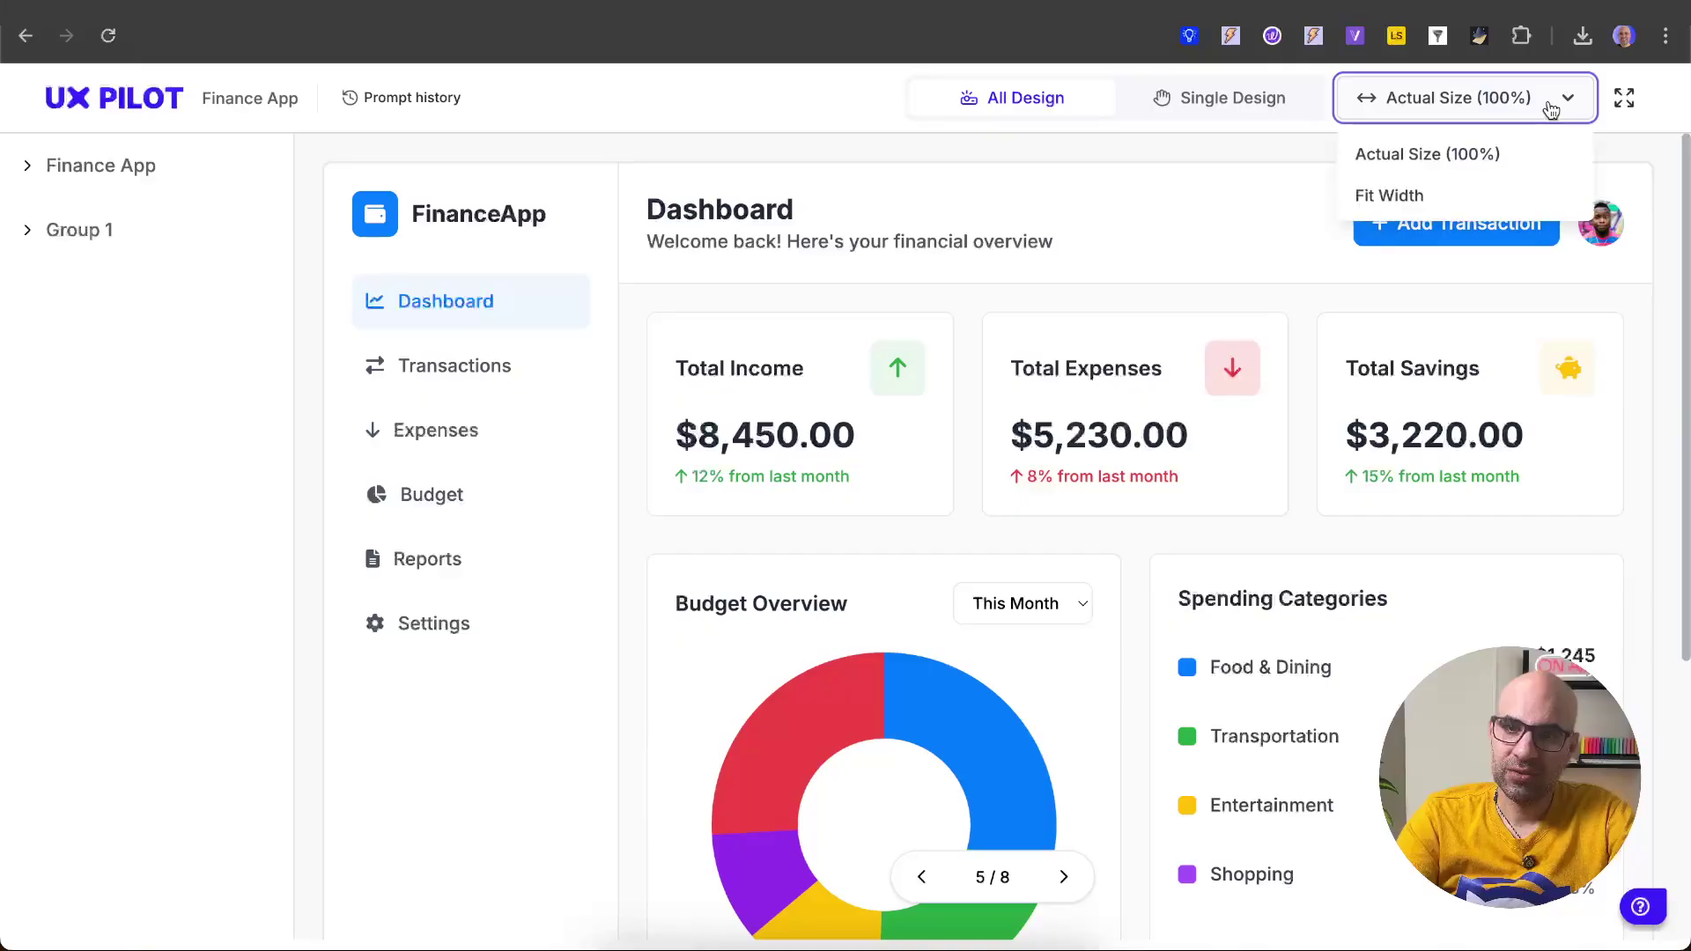
{"action": "left_click", "coordinate": [1506, 194]}
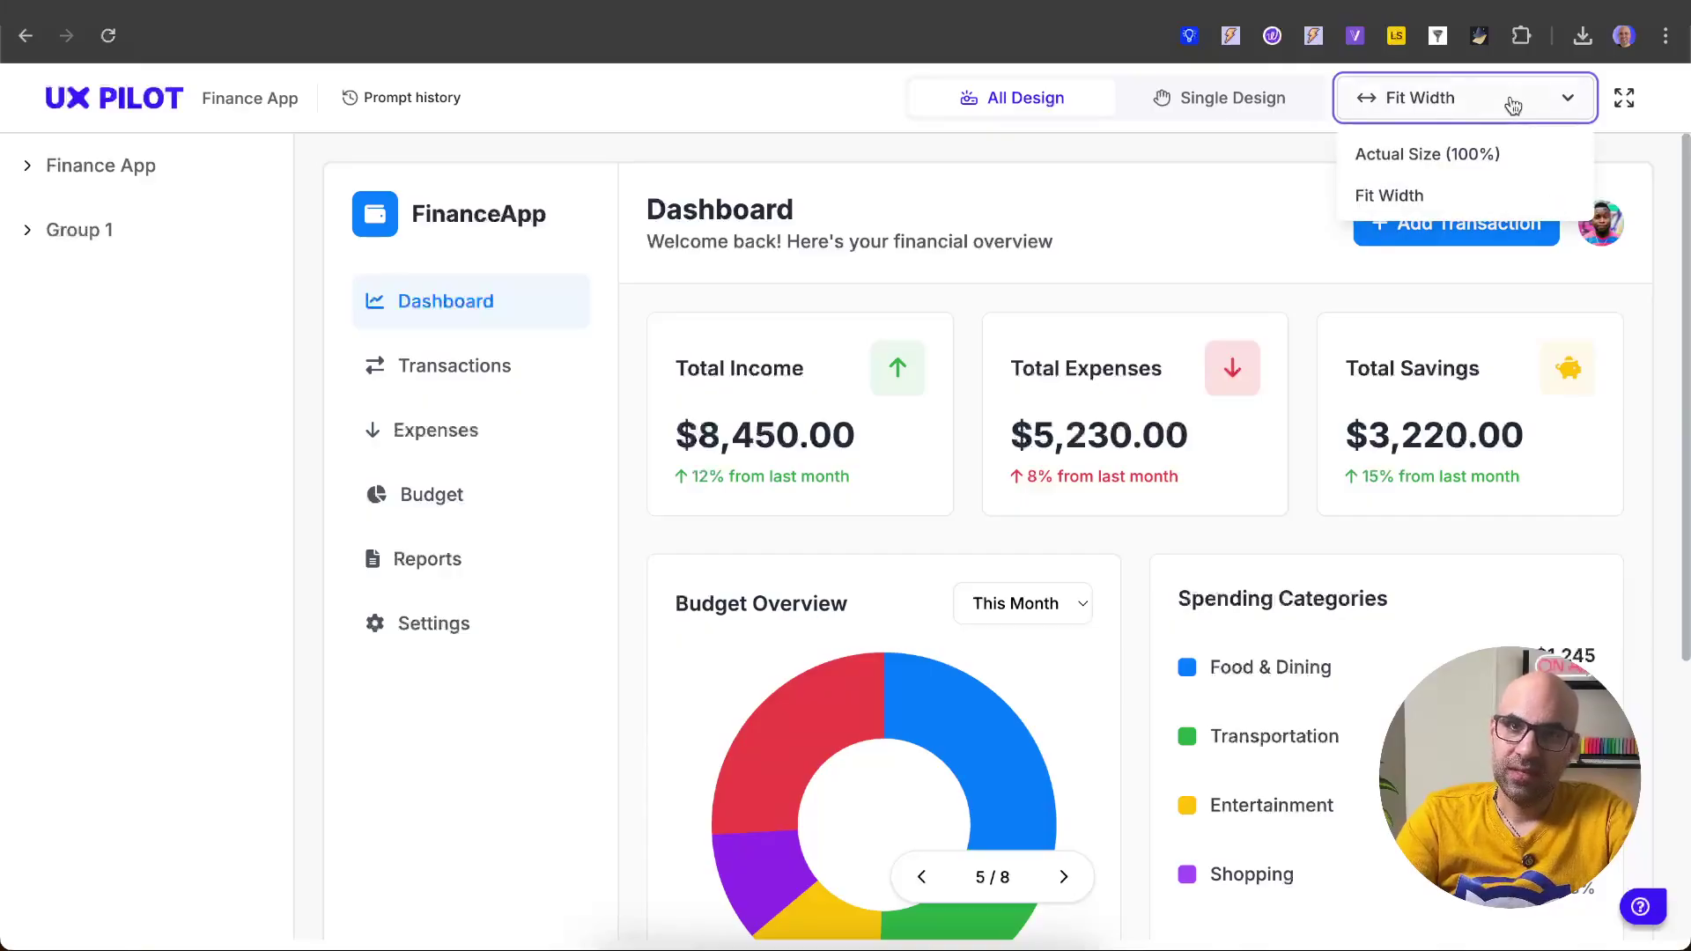
{"action": "left_click", "coordinate": [1521, 154]}
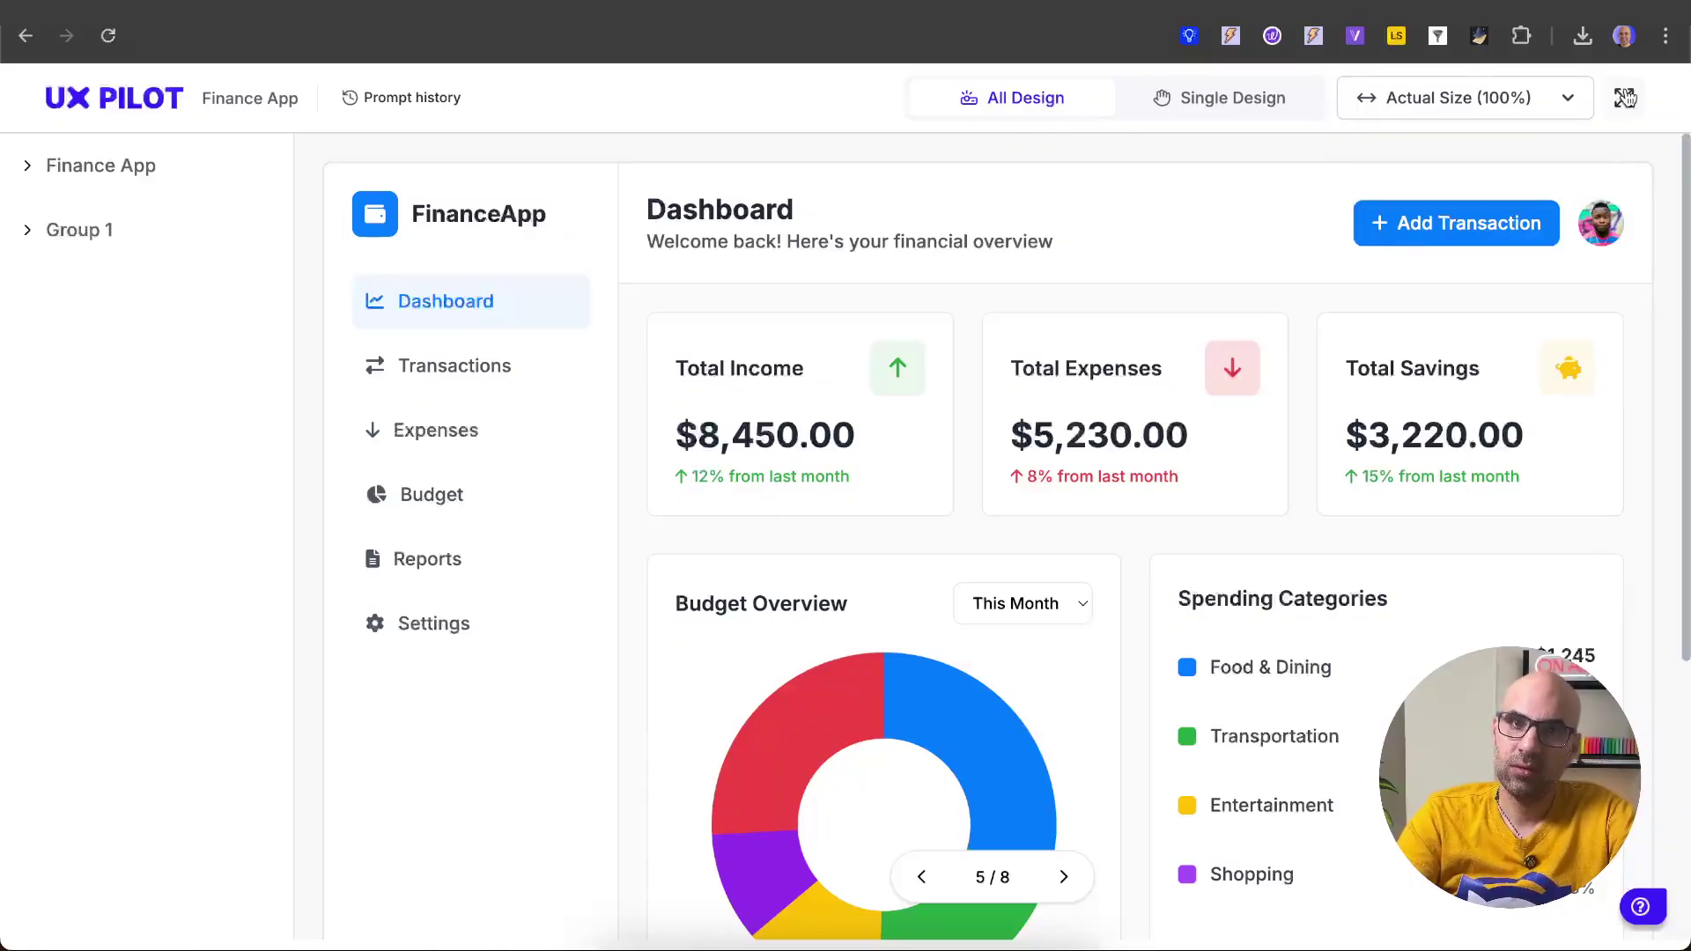
{"action": "left_click", "coordinate": [1625, 97]}
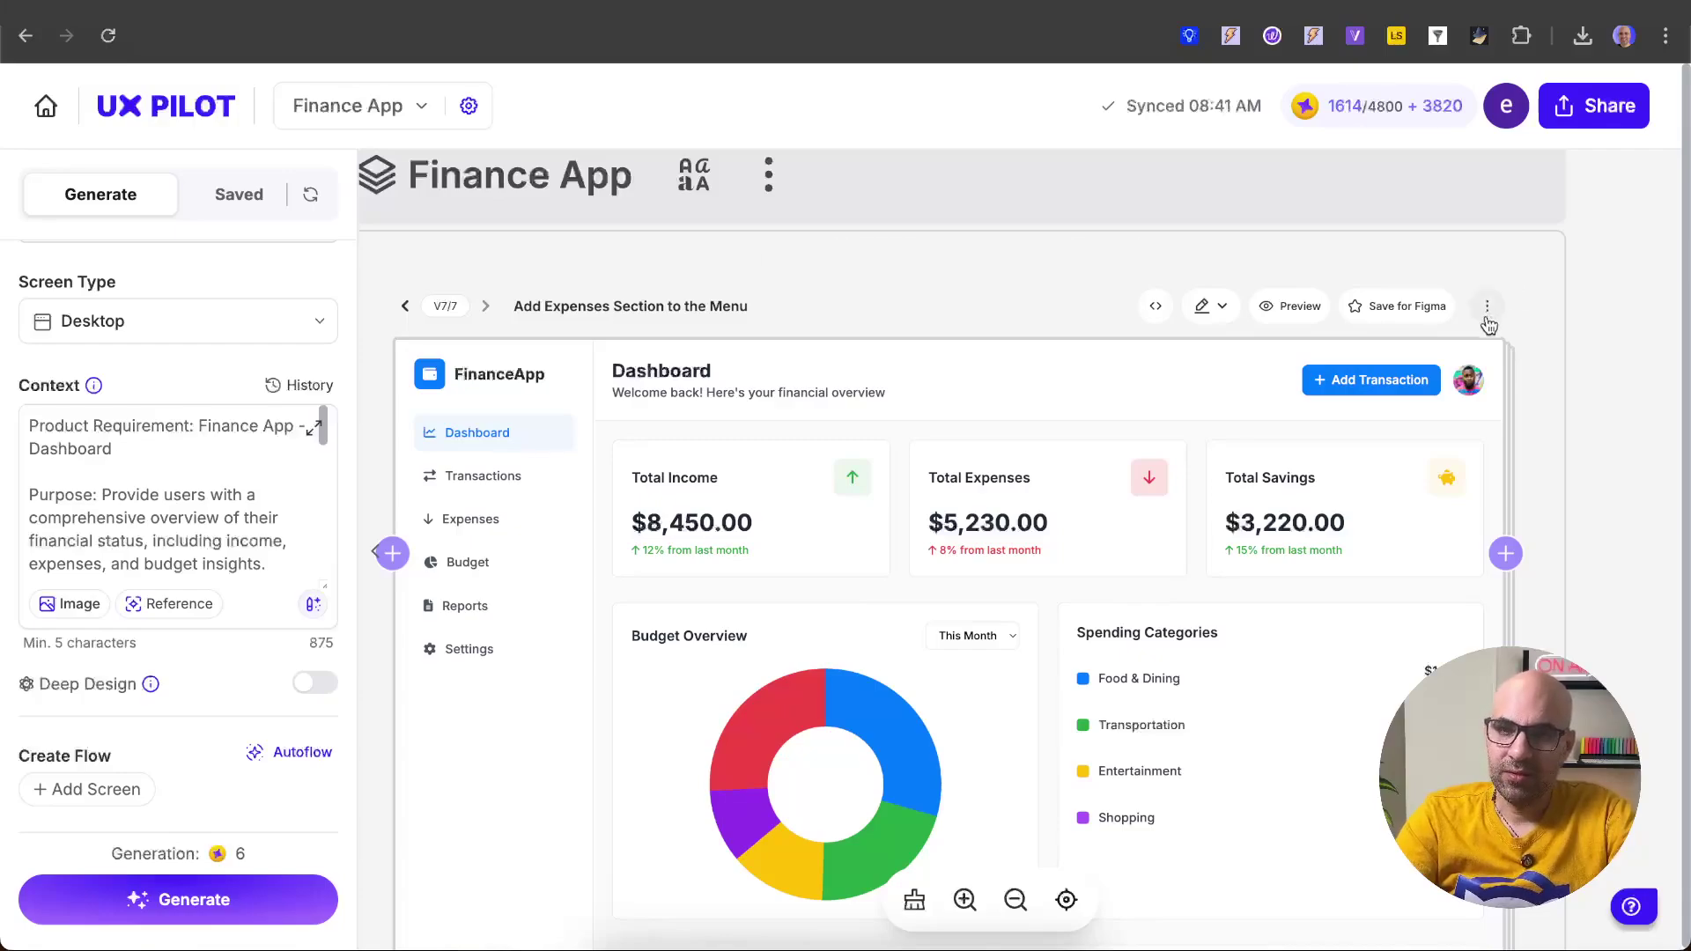
Open the dashboard screen's Prompt History and expand the original Finance App dashboard prompt in full.
{"action": "left_click", "coordinate": [1487, 316]}
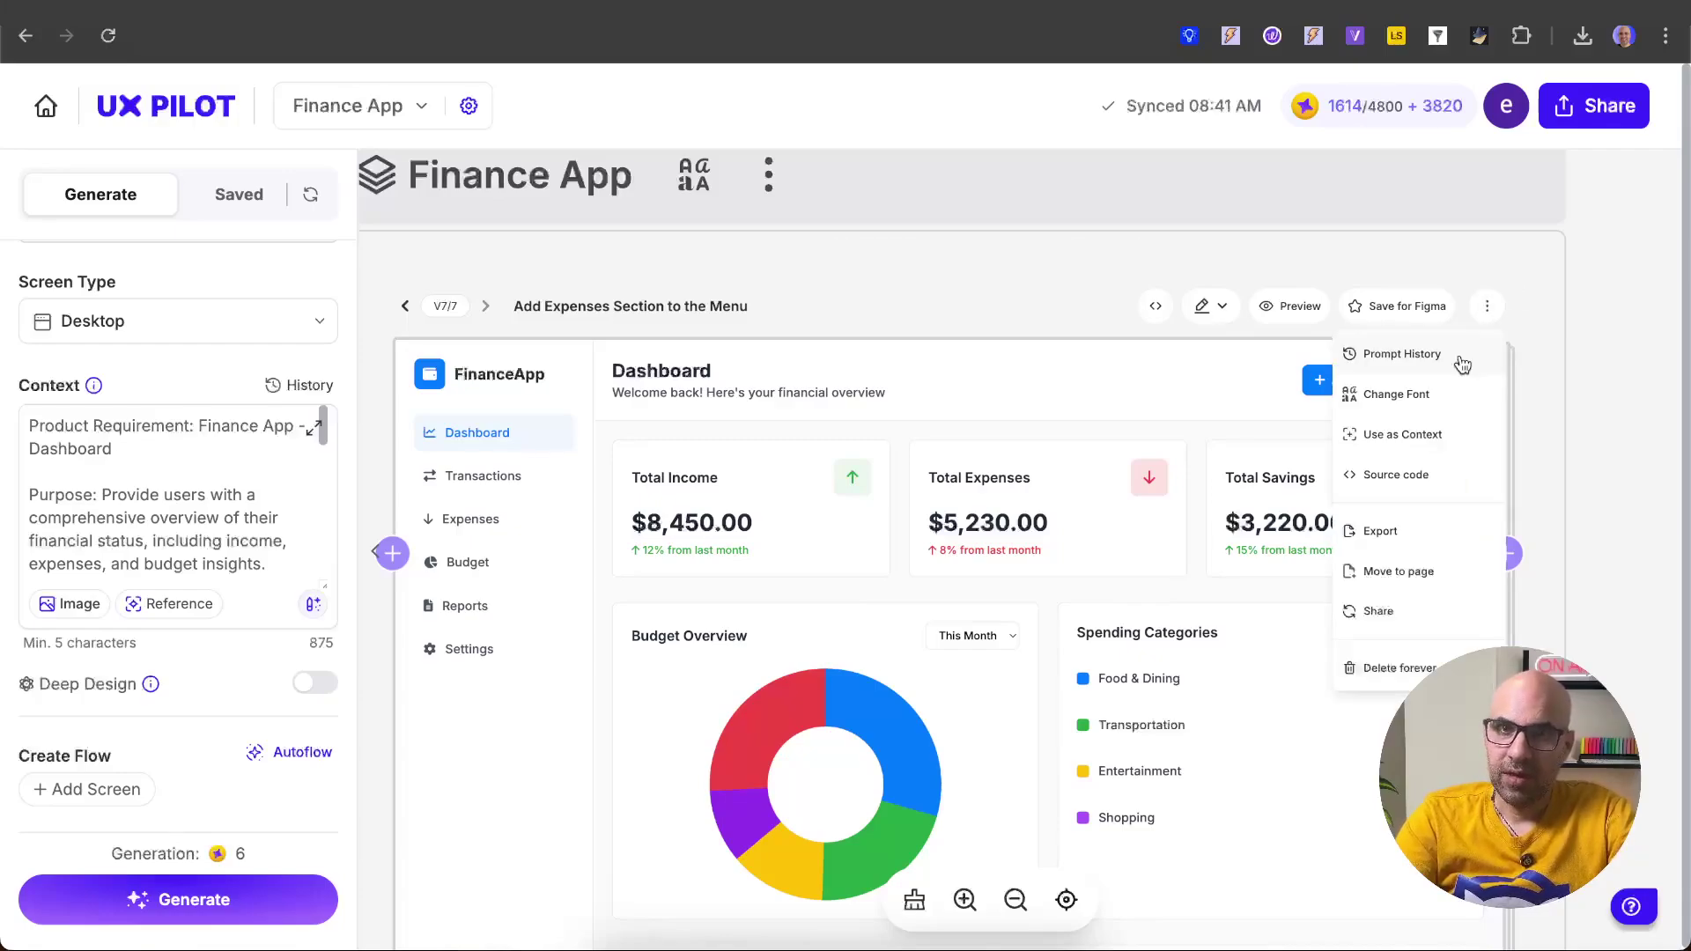
{"action": "scroll", "coordinate": [1462, 365], "scroll_direction": "up", "scroll_amount": 3}
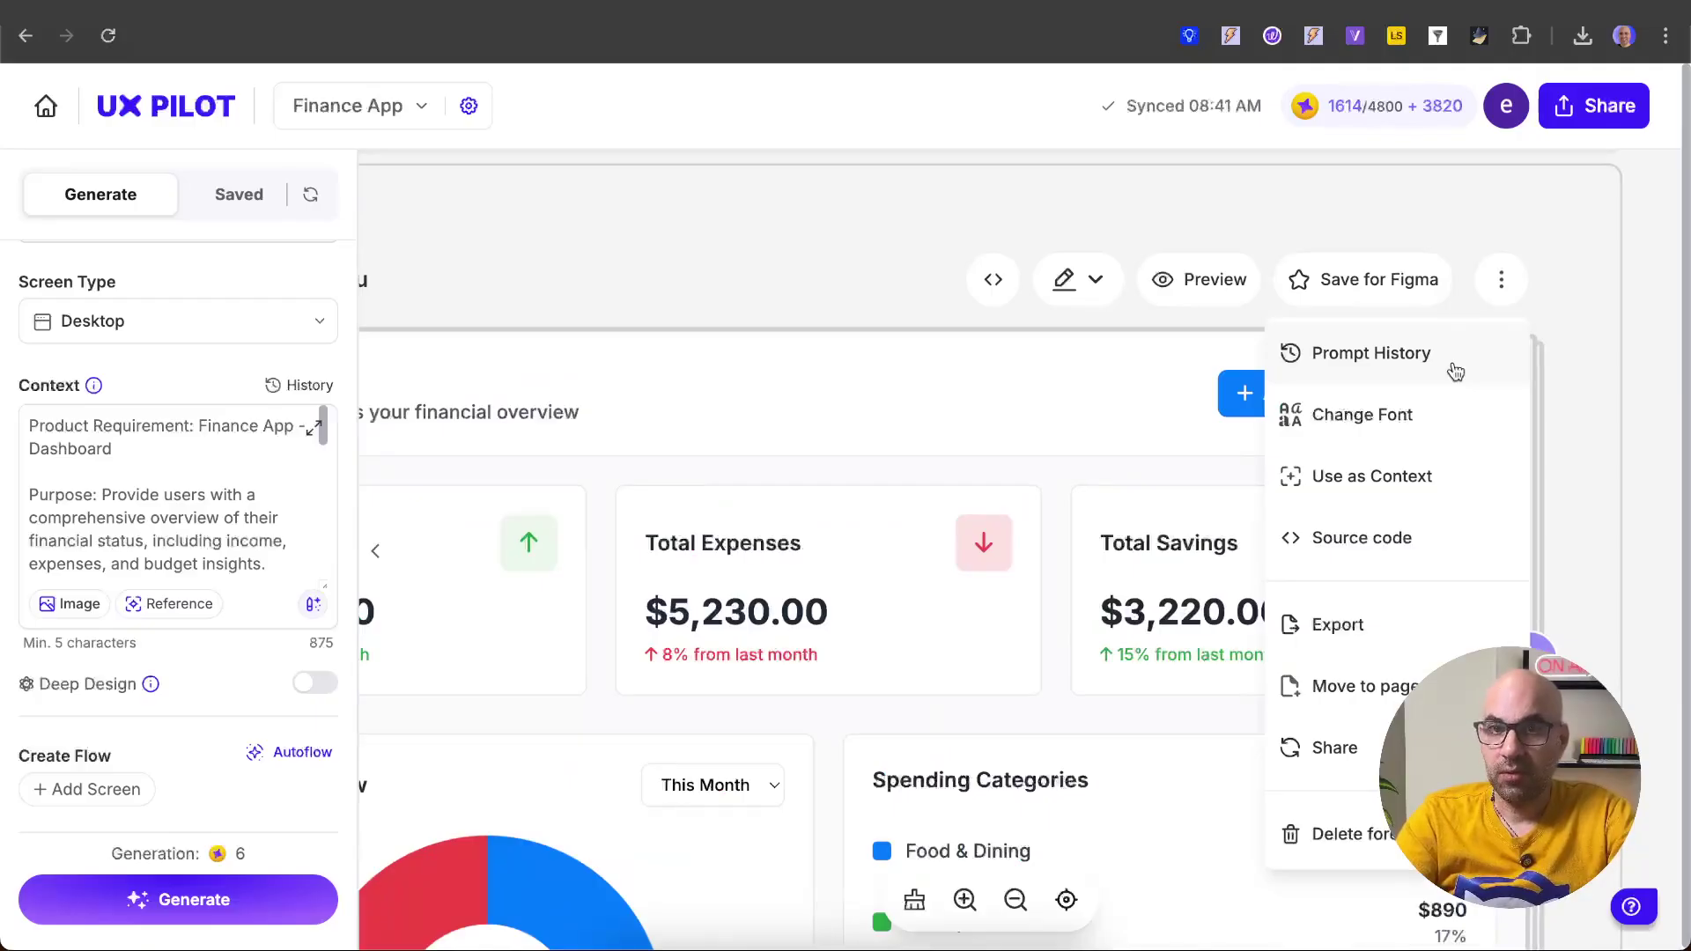
{"action": "left_click", "coordinate": [1452, 370]}
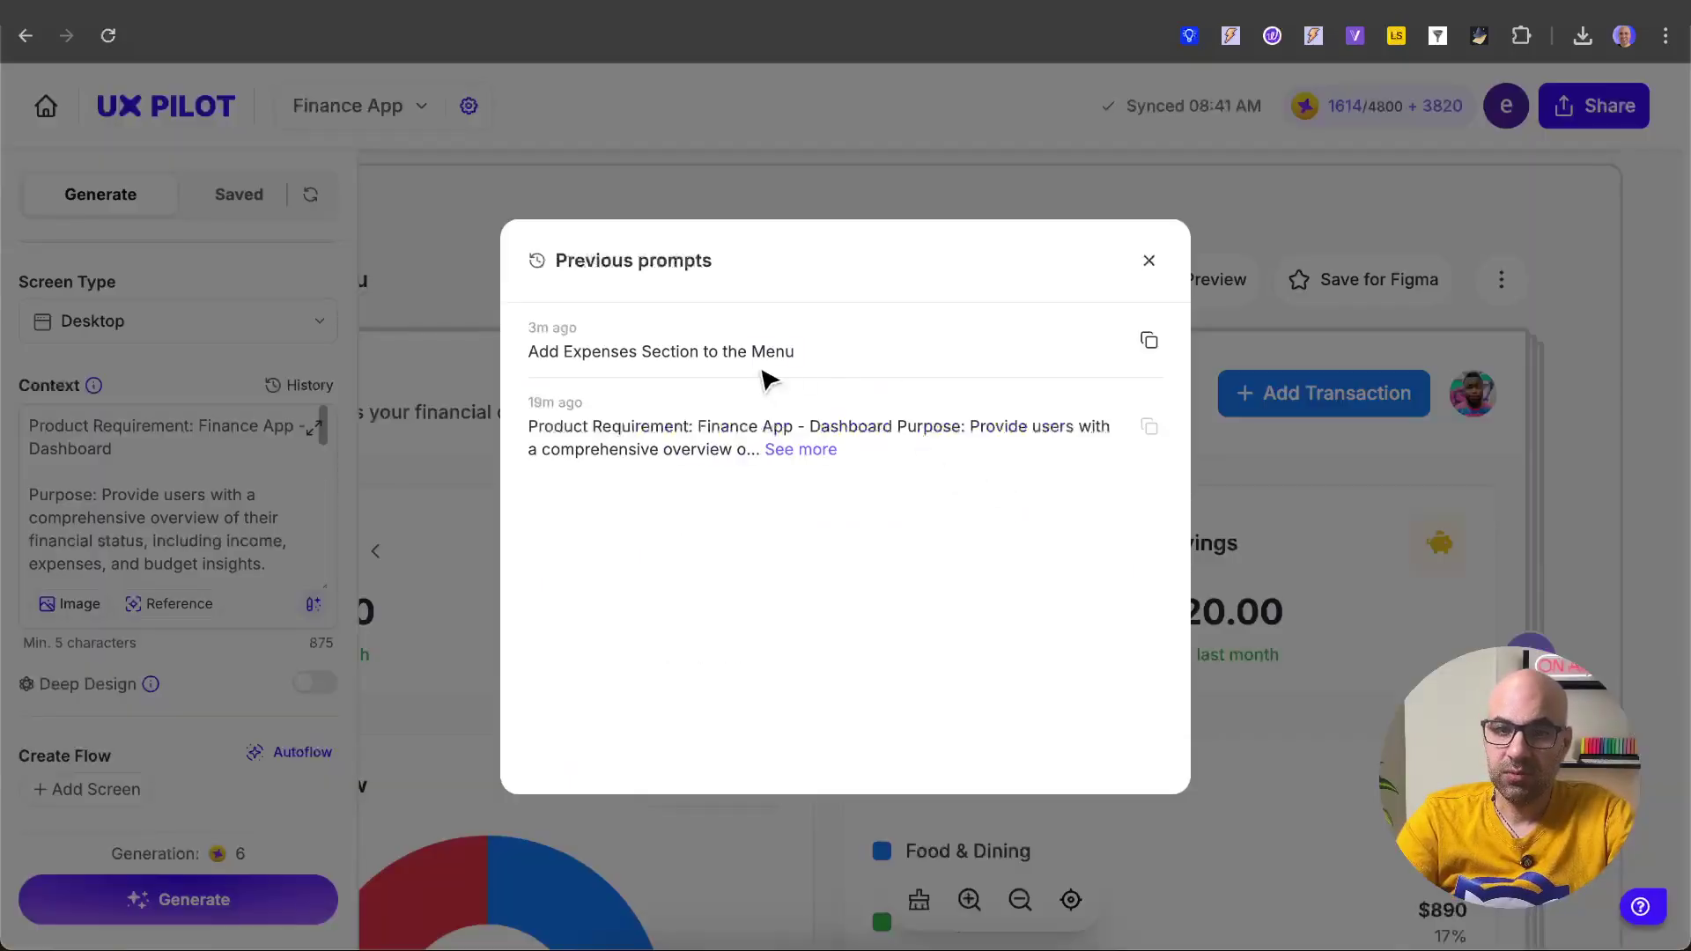
{"action": "left_click", "coordinate": [774, 451]}
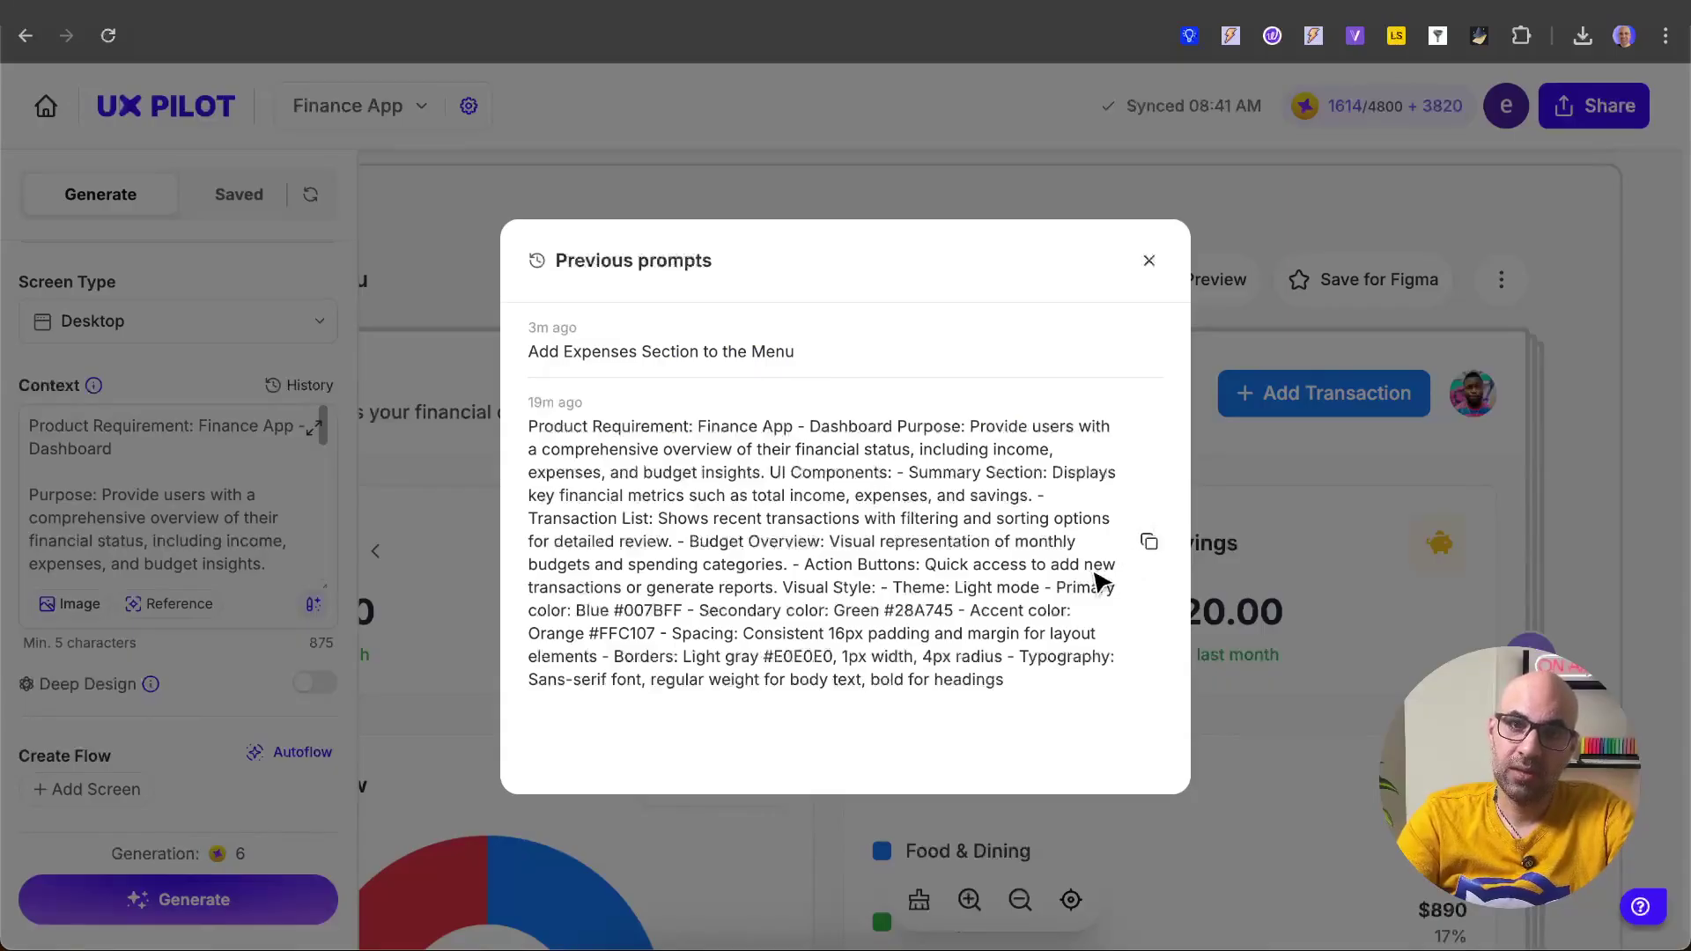
{"action": "left_click", "coordinate": [1149, 261]}
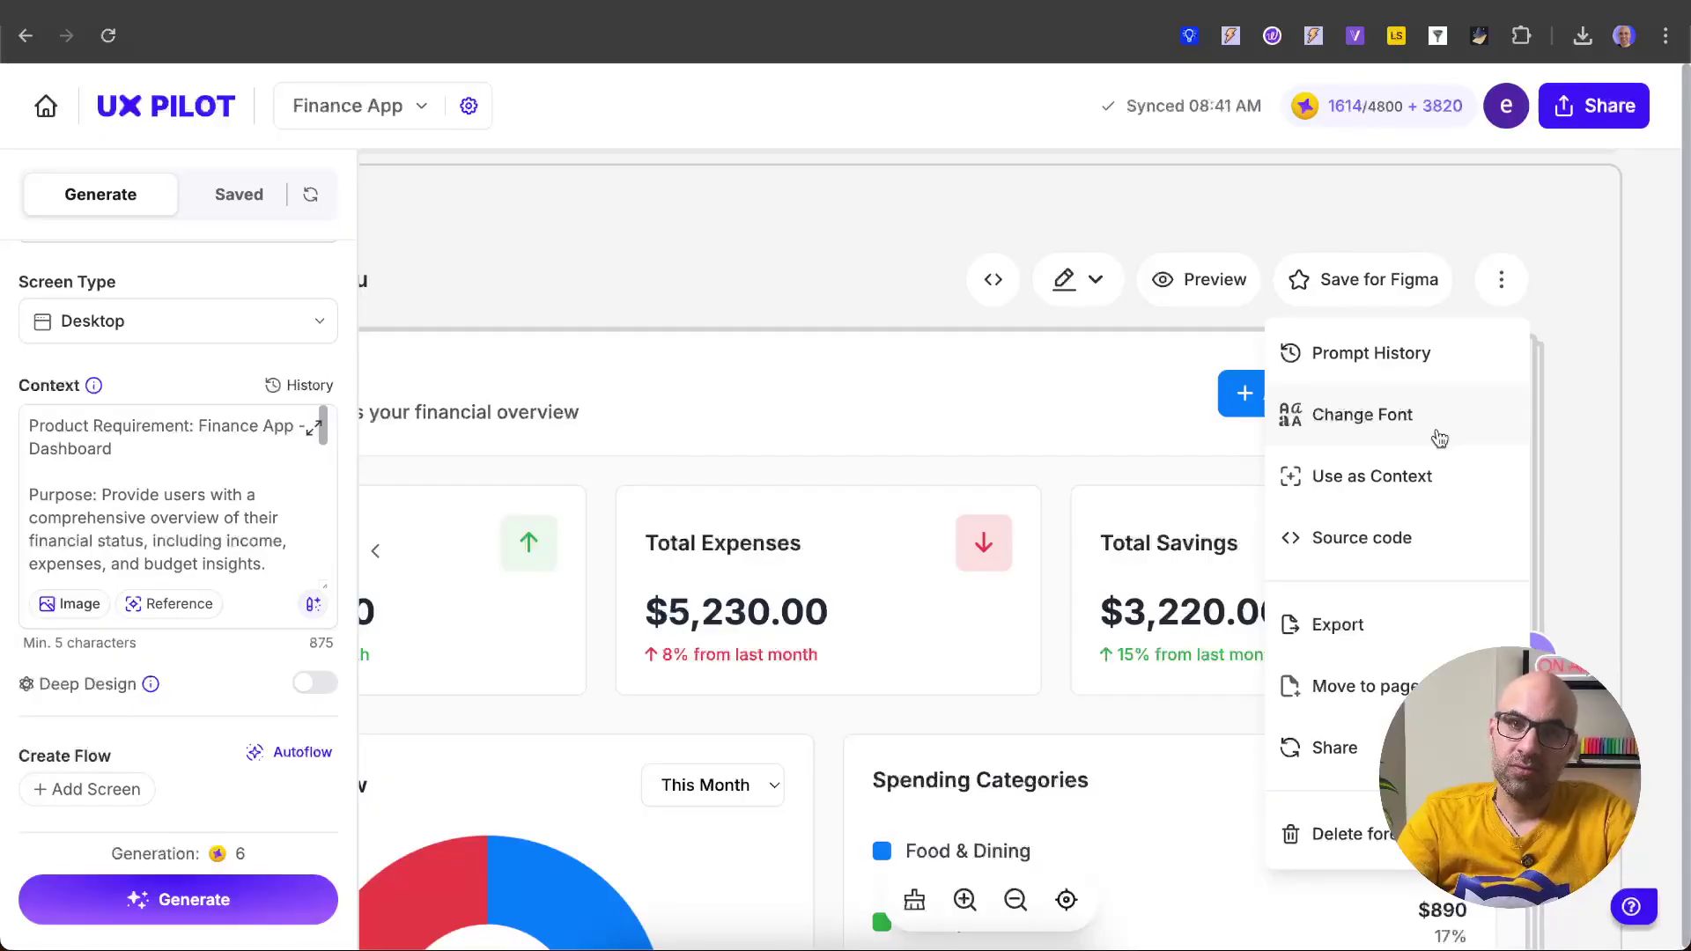
{"action": "scroll", "coordinate": [1321, 572], "scroll_direction": "up", "scroll_amount": 4}
{"action": "scroll", "coordinate": [1321, 572], "scroll_direction": "right", "scroll_amount": 4}
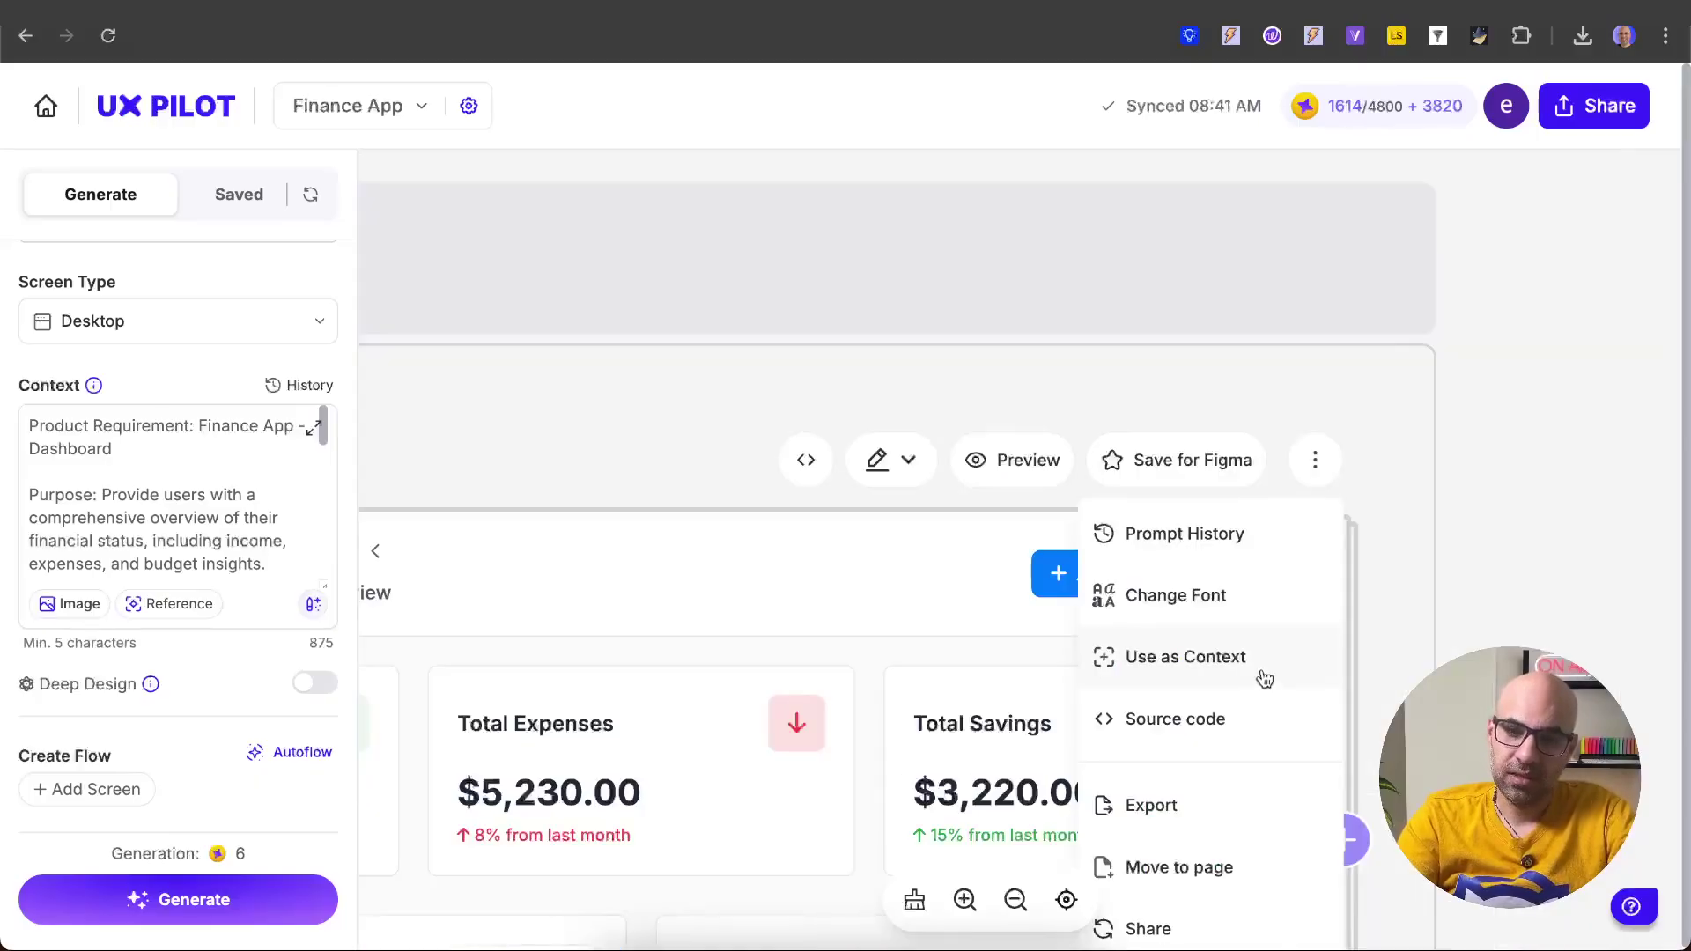
Use the Add Expenses Section to the Menu dashboard as context and select the Context prompt box.
{"action": "left_click", "coordinate": [1265, 678]}
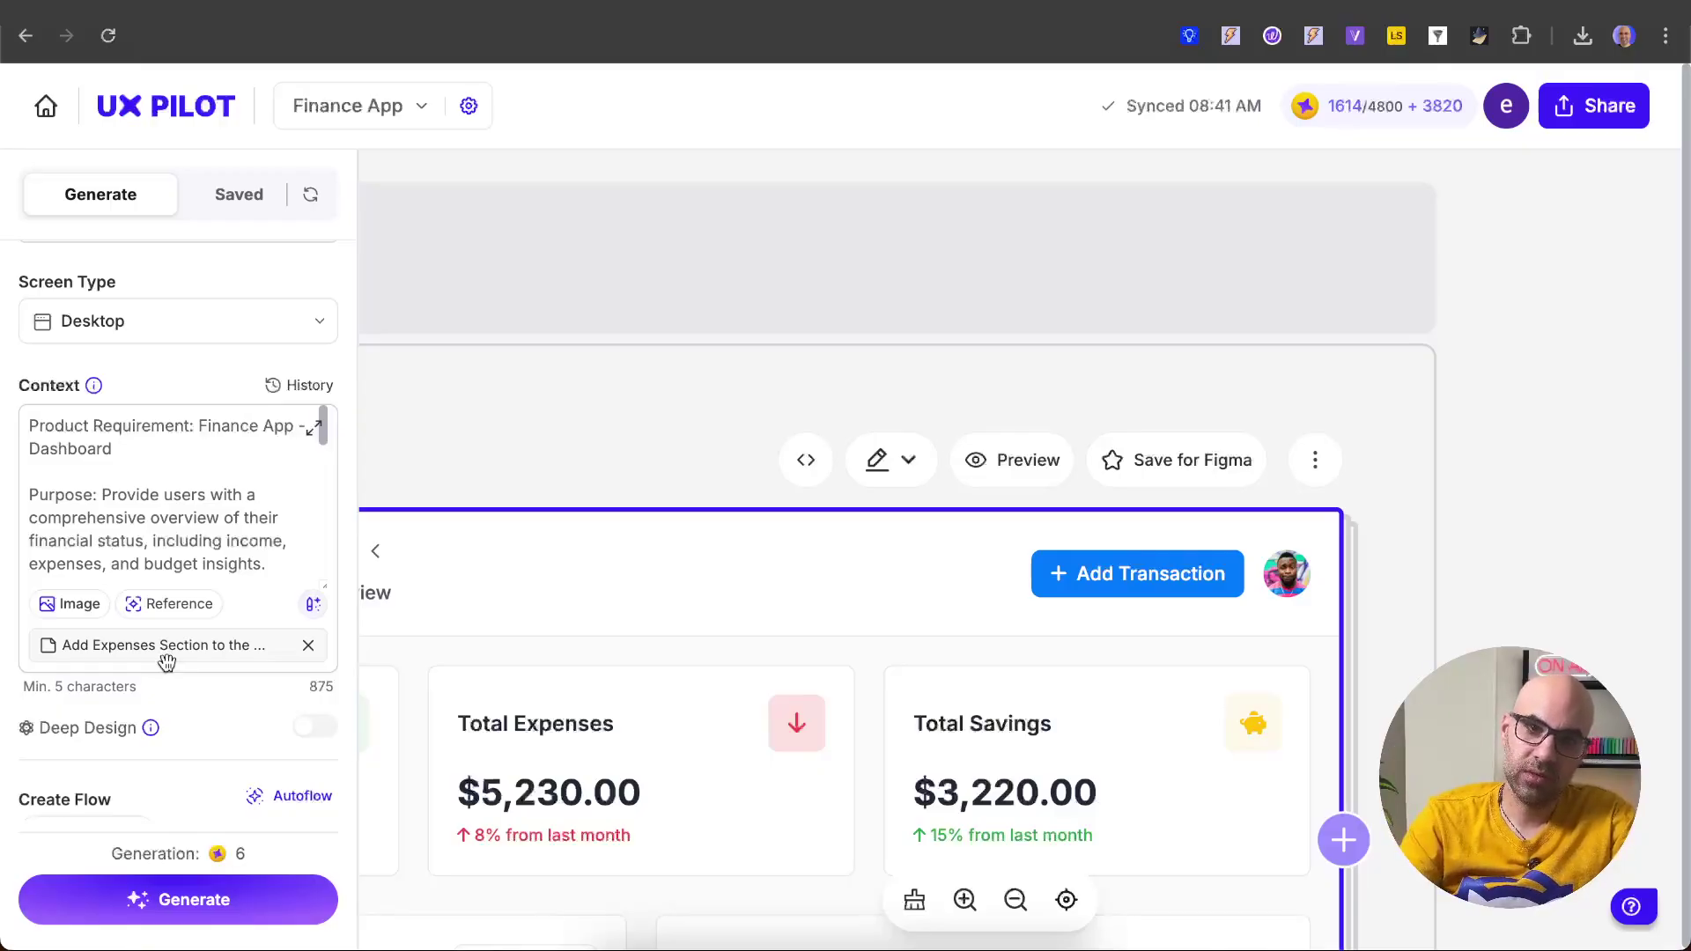
{"action": "left_click", "coordinate": [145, 521]}
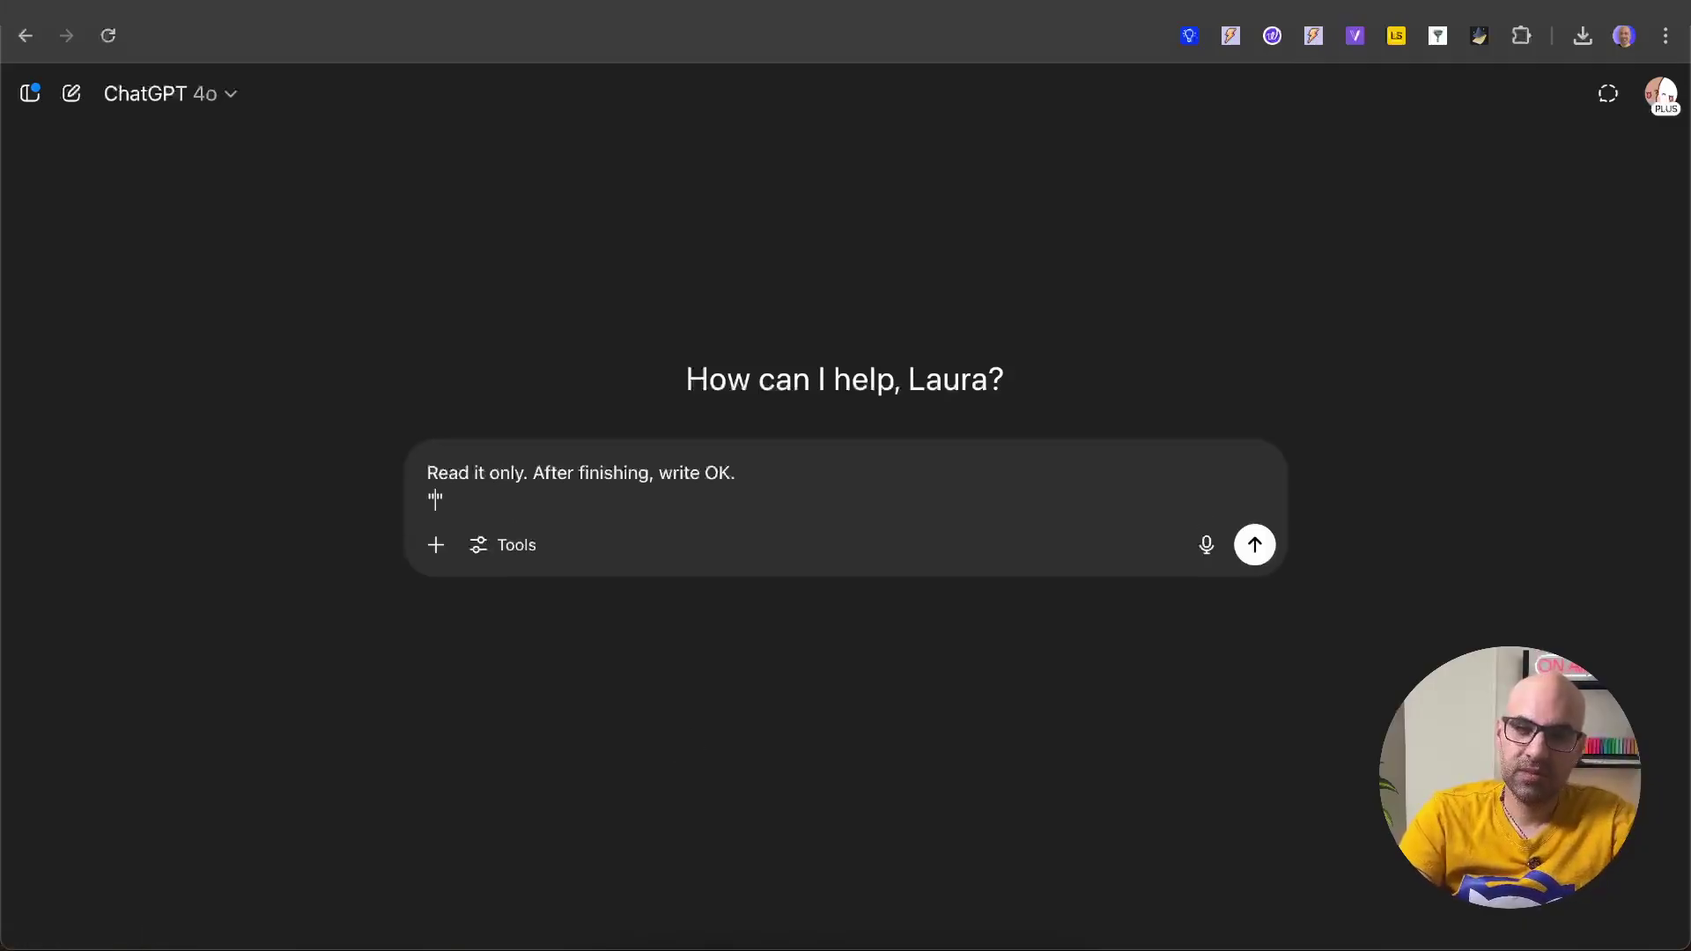
Paste the dashboard requirement into ChatGPT and request an updated prompt for the expenses page.
{"action": "key", "text": "ctrl+v"}
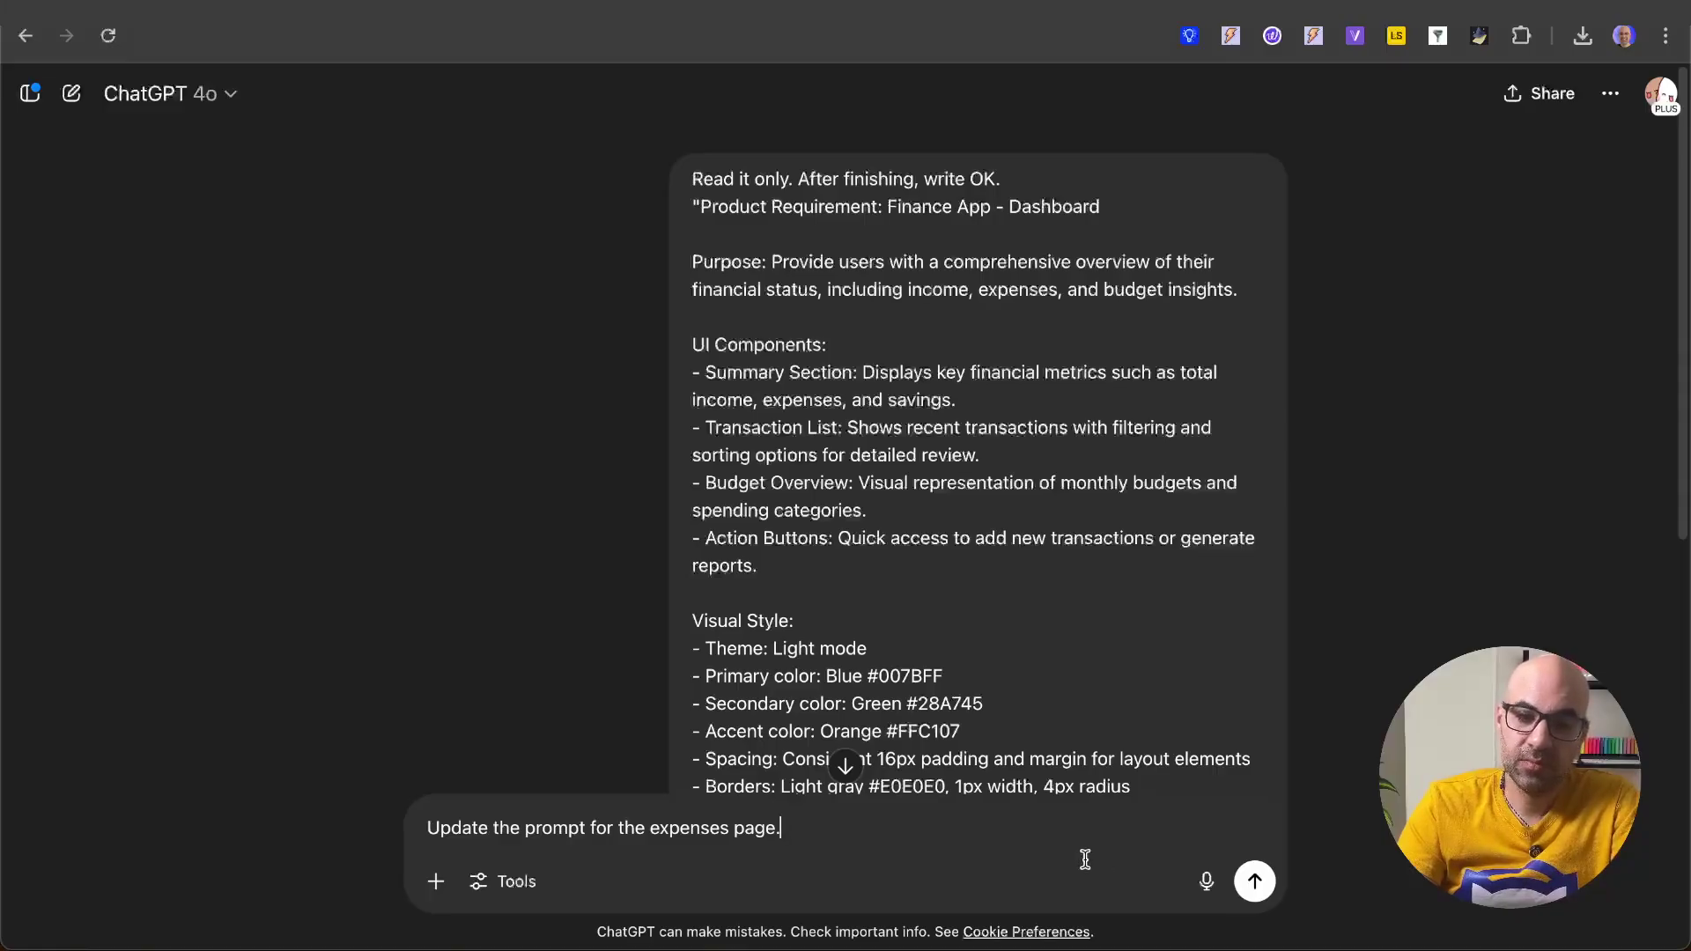
{"action": "left_click", "coordinate": [1254, 881]}
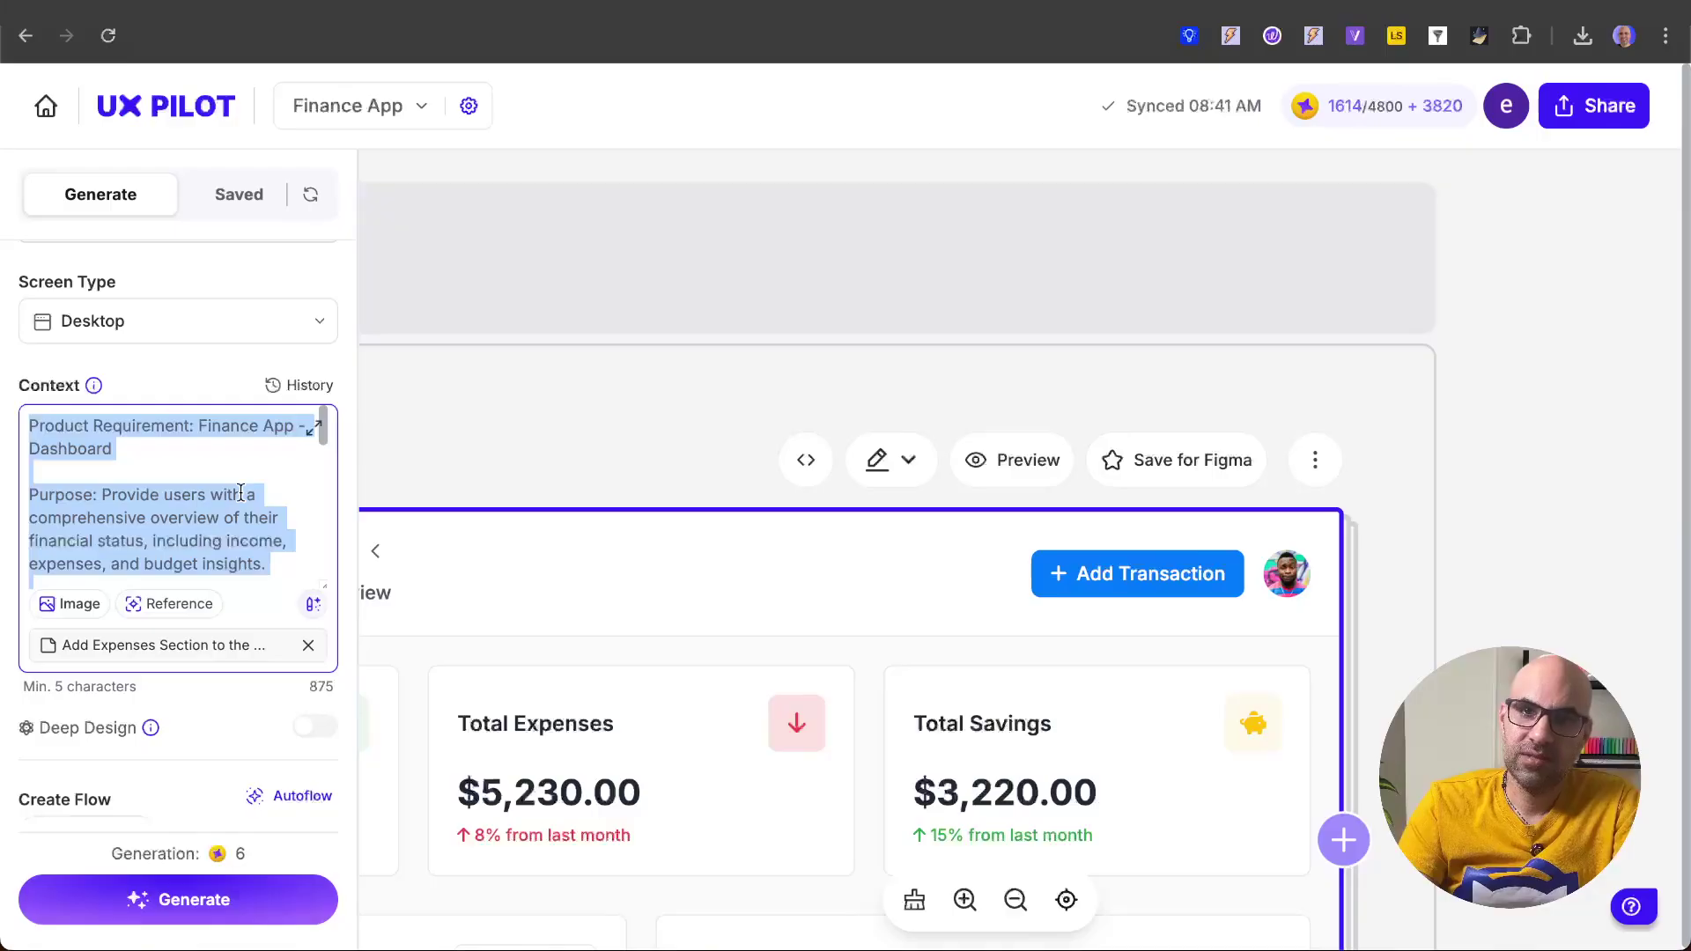
Replace the context with the Expenses page prompt and generate the Finance App Expenses screen.
{"action": "key", "text": "ctrl+v"}
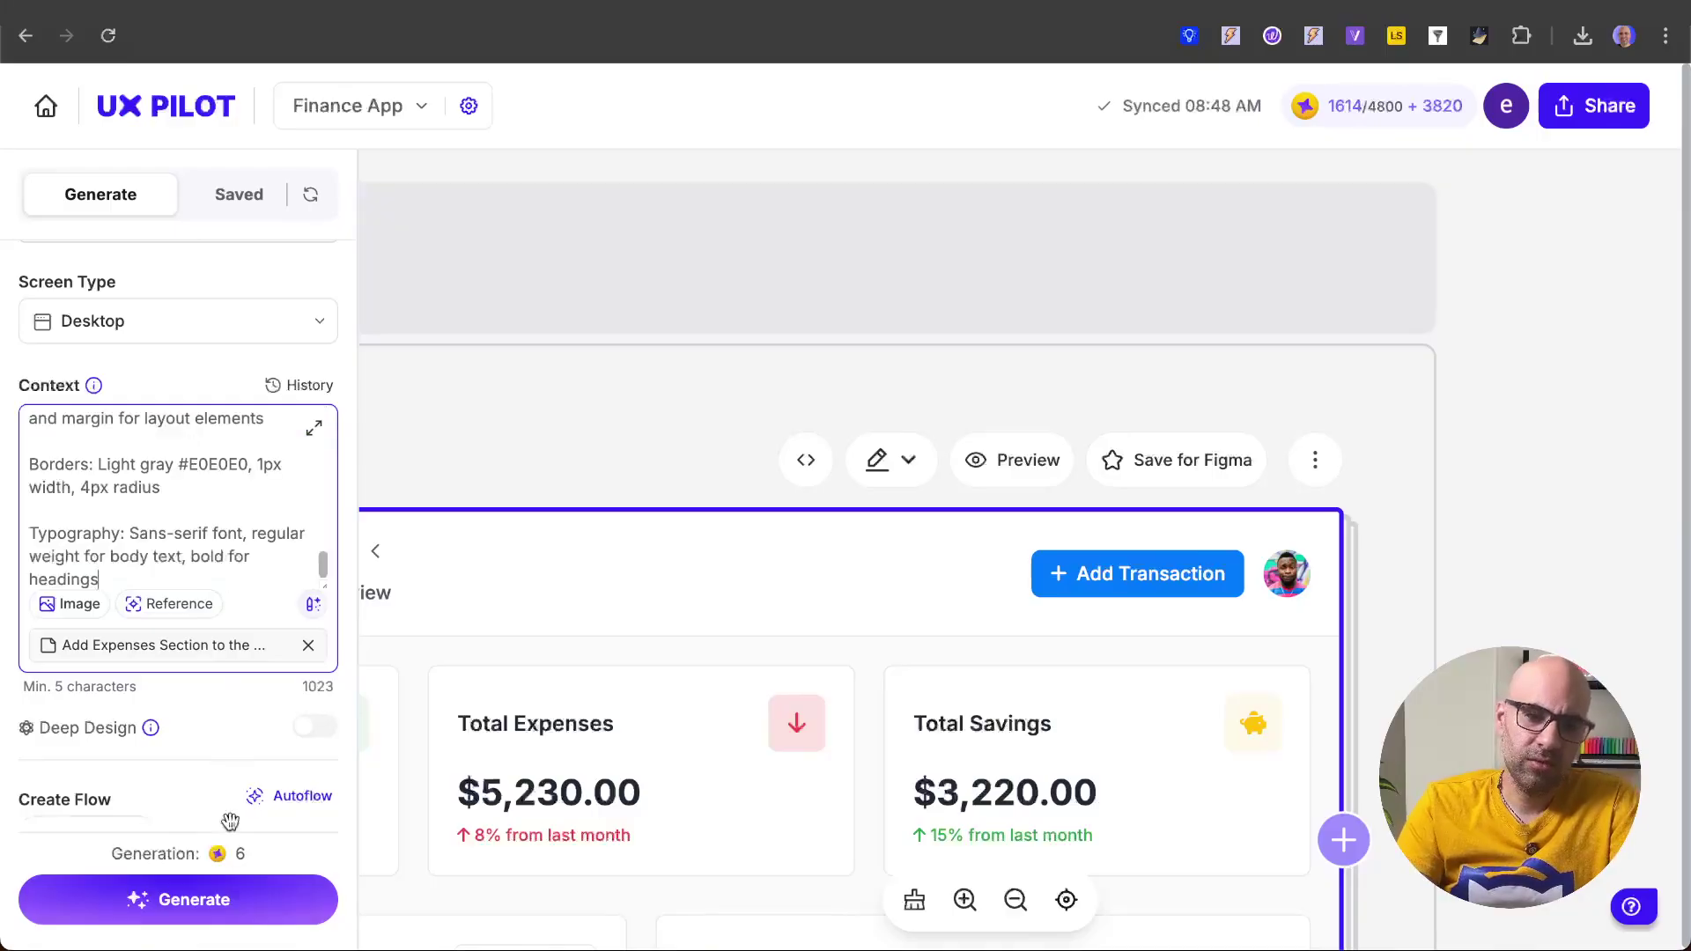
{"action": "left_click", "coordinate": [235, 907]}
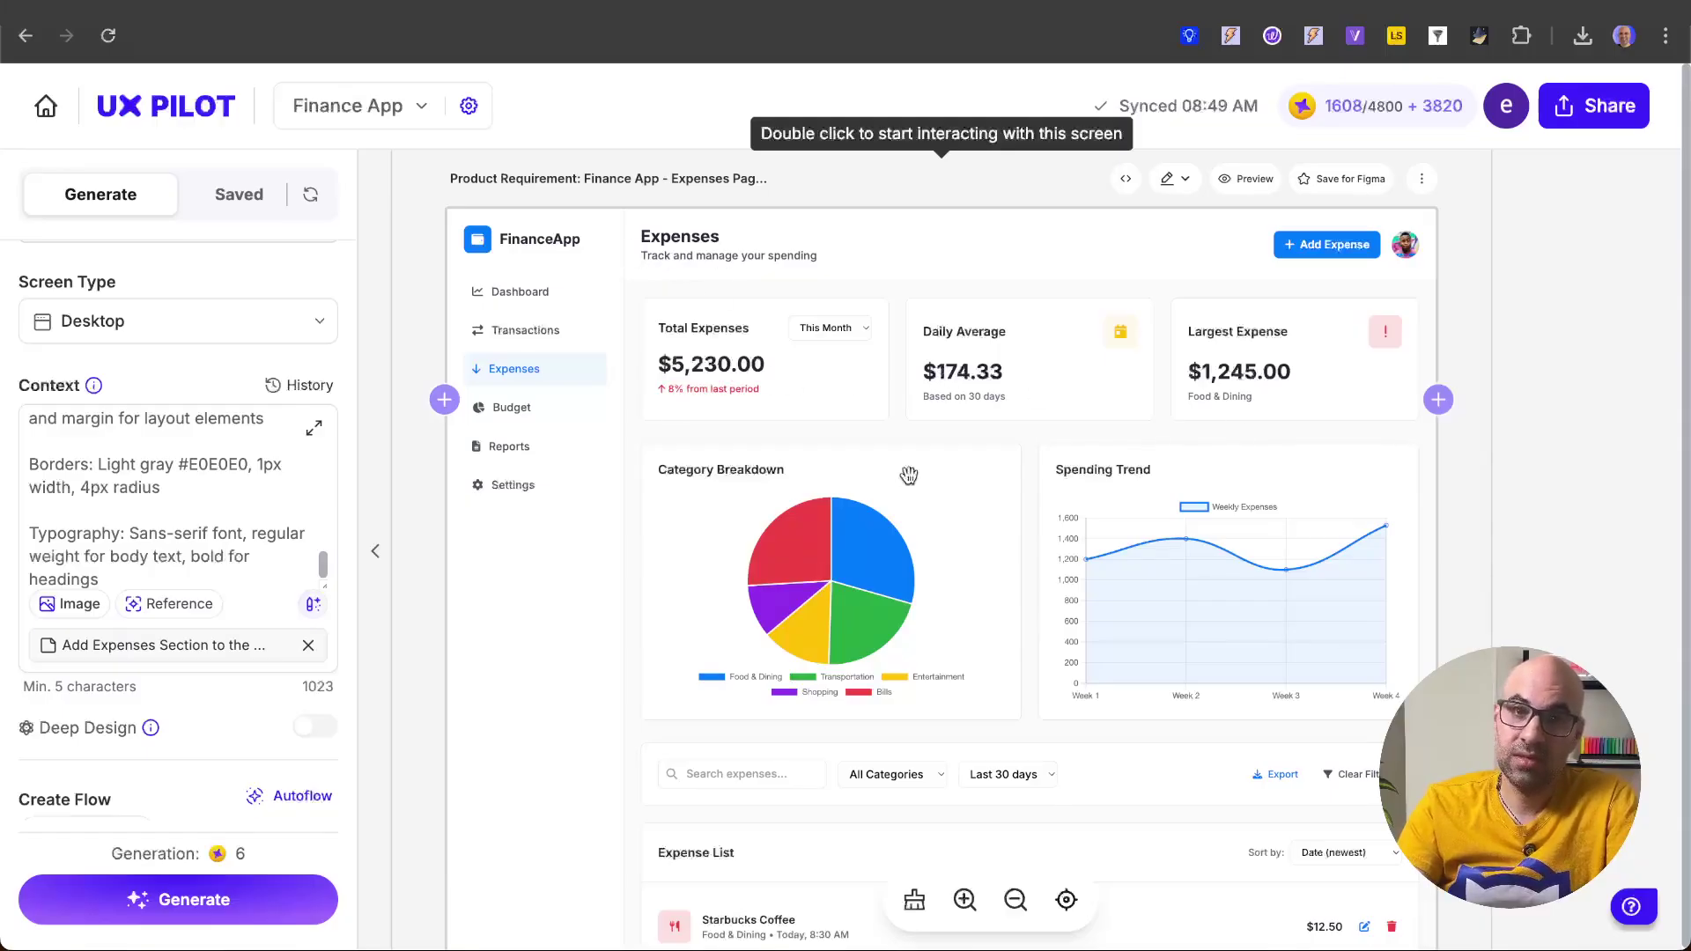
{"action": "scroll", "coordinate": [986, 488], "scroll_direction": "up", "scroll_amount": 1}
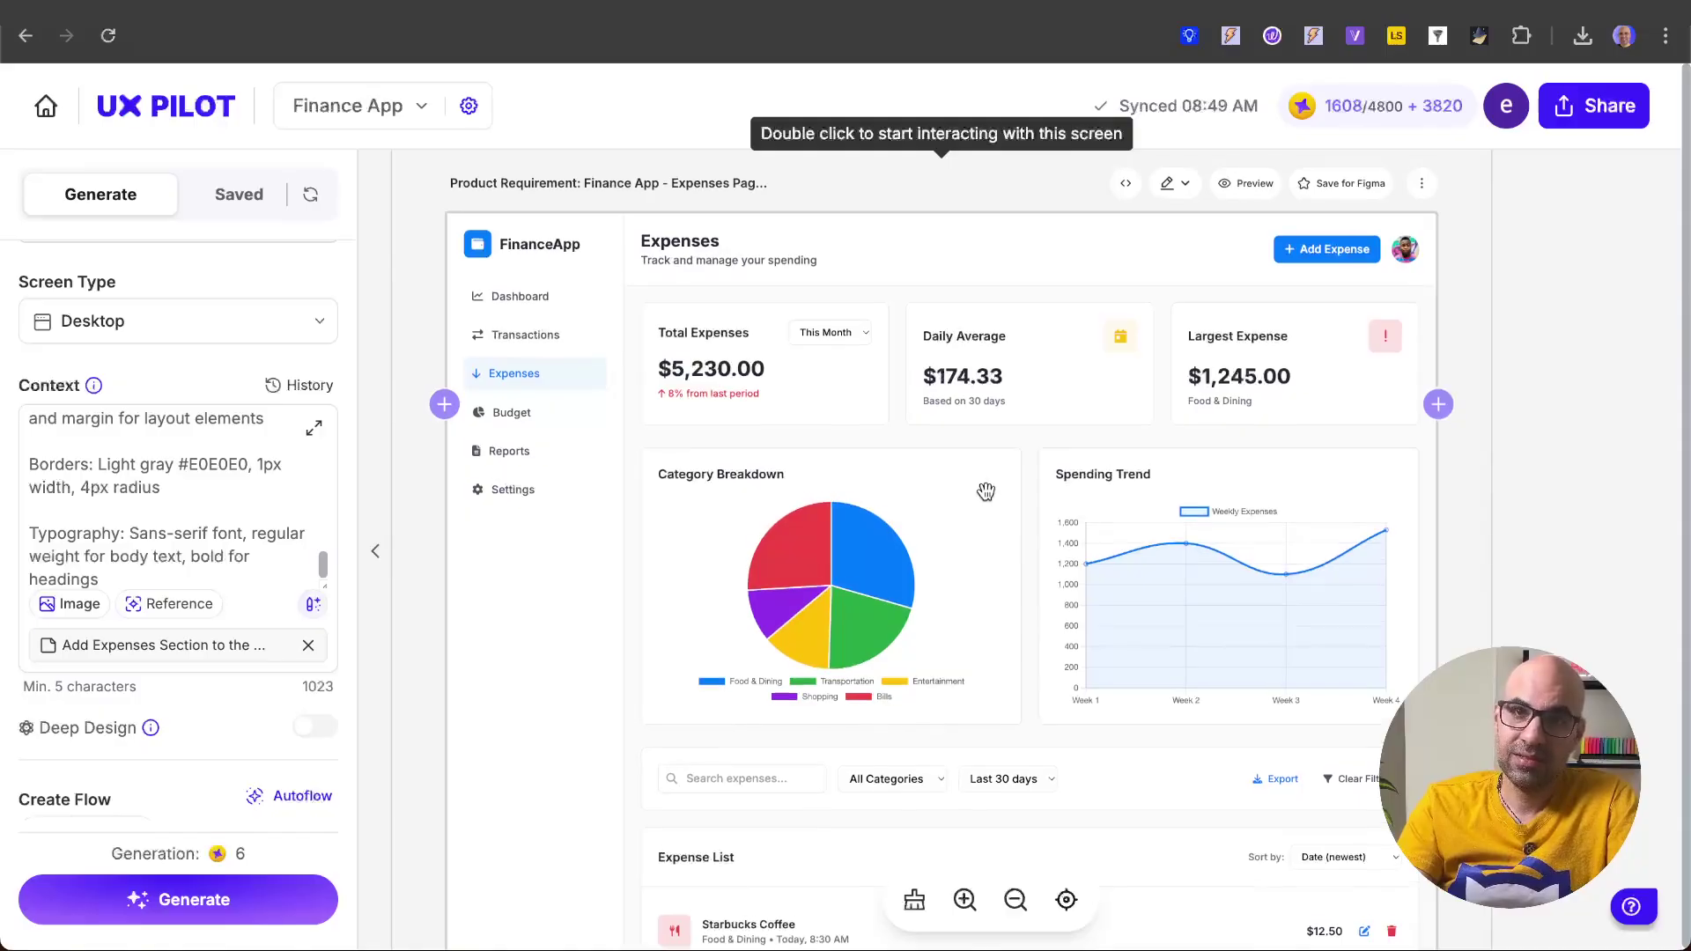
{"action": "scroll", "coordinate": [985, 491], "scroll_direction": "up", "scroll_amount": 5}
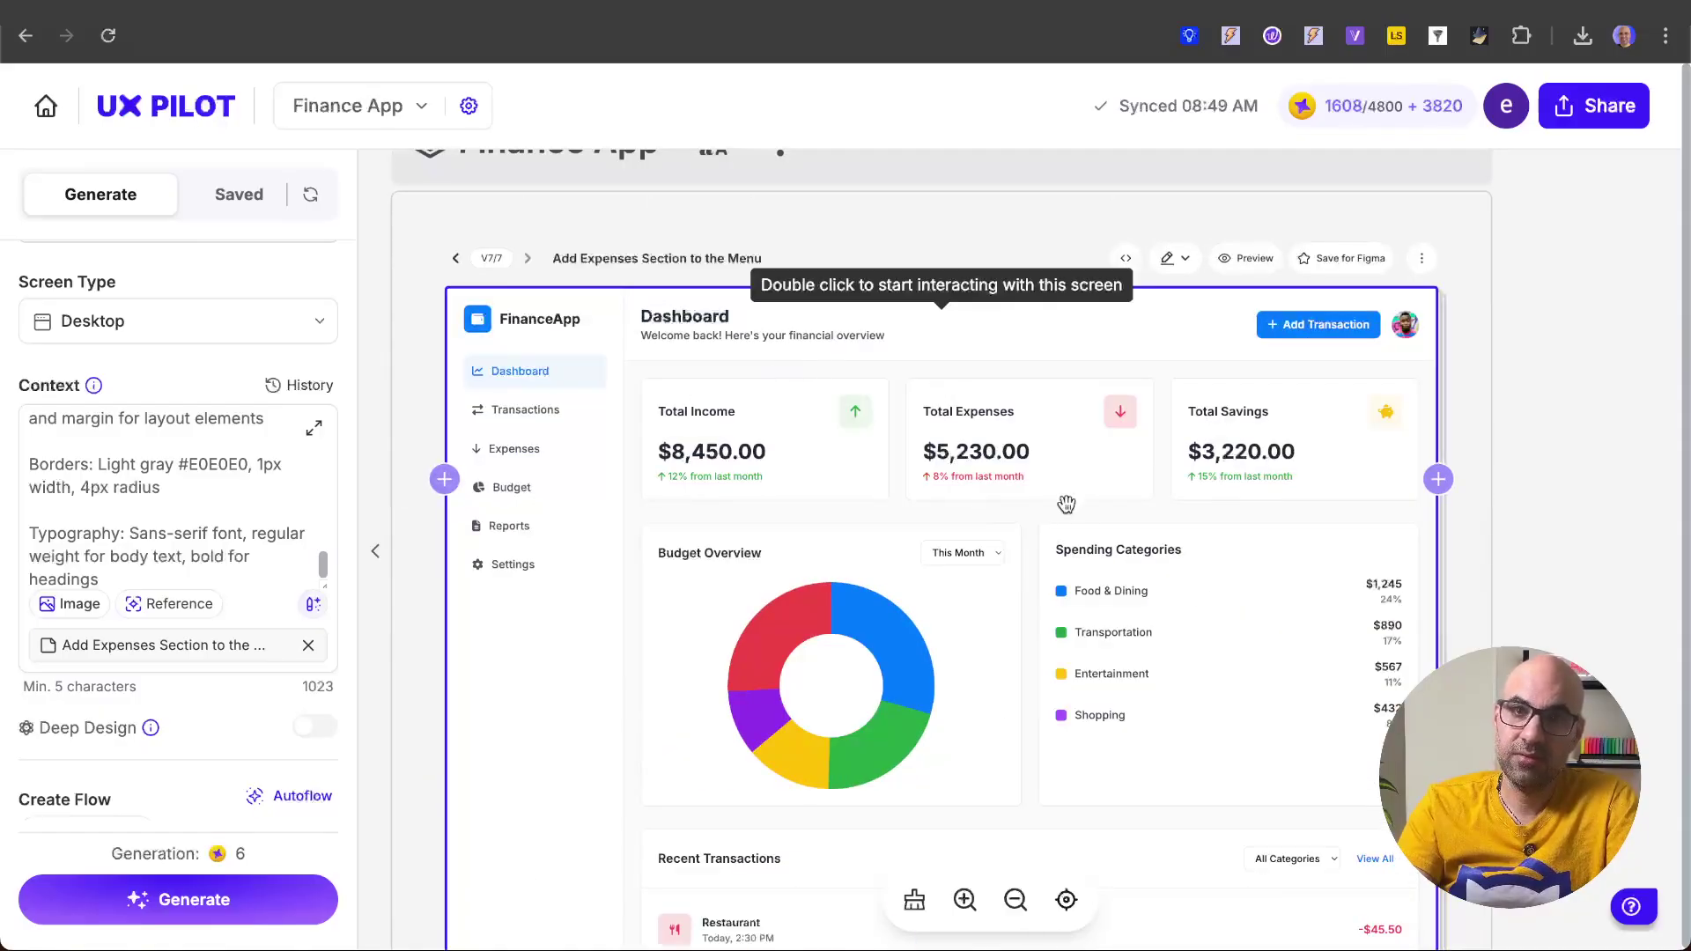
{"action": "scroll", "coordinate": [1048, 467], "scroll_direction": "down", "scroll_amount": 5}
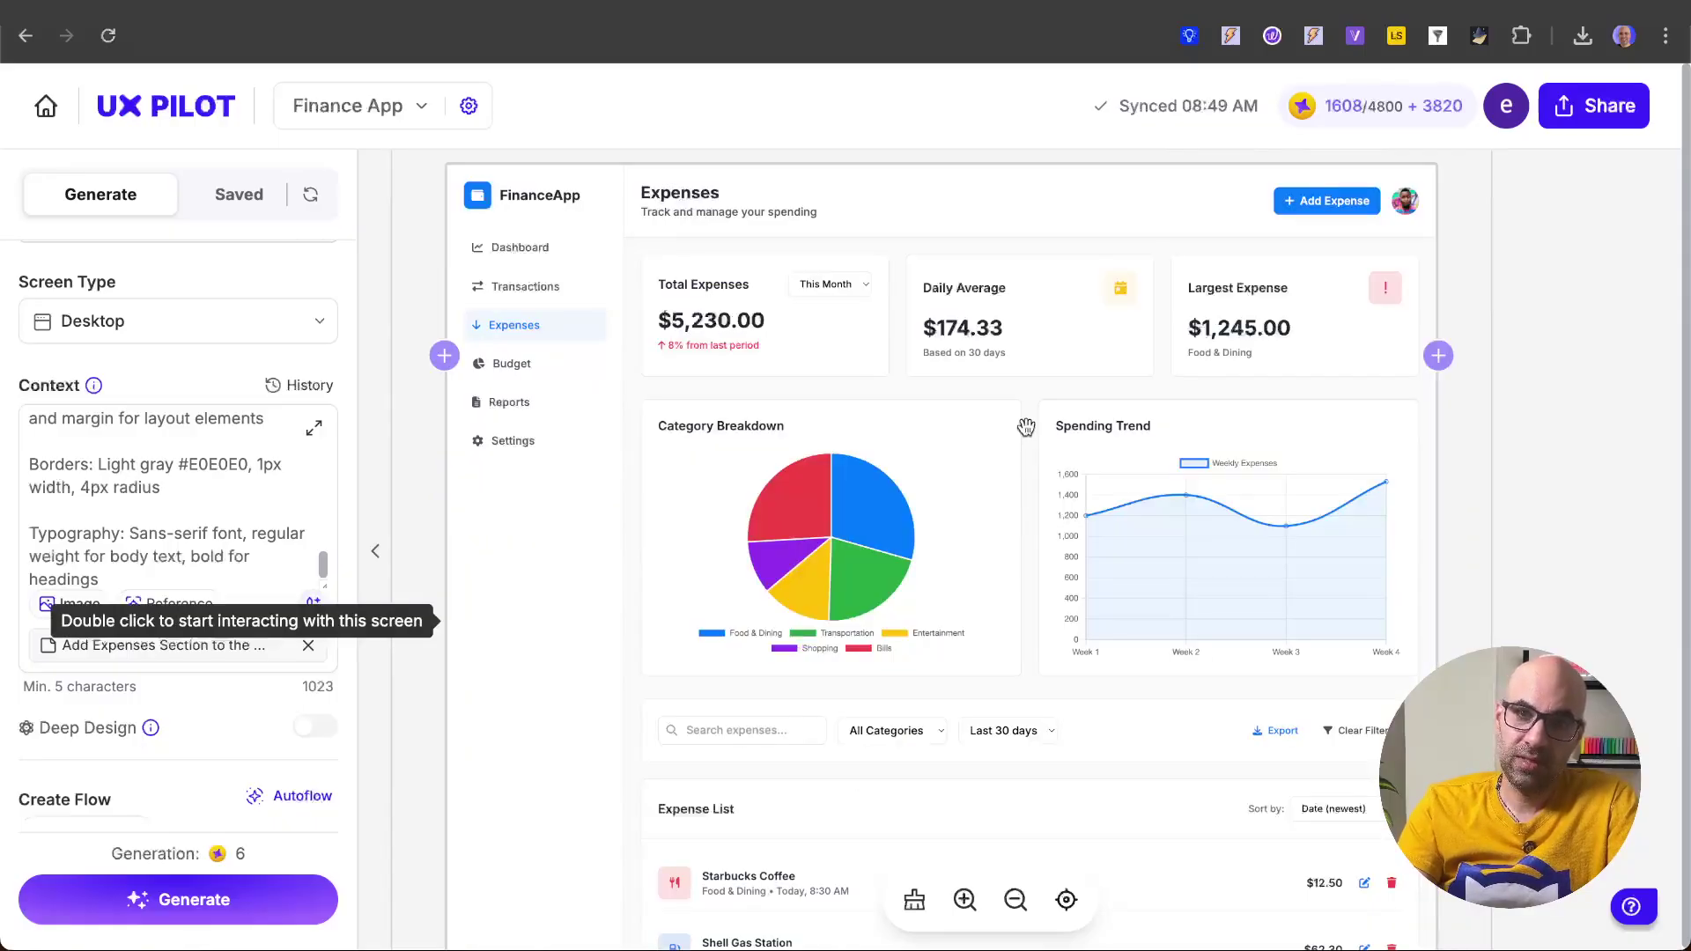
Switch the dashboard screen's Share access to a public link viewable by anyone.
{"action": "scroll", "coordinate": [1026, 428], "scroll_direction": "up", "scroll_amount": 3}
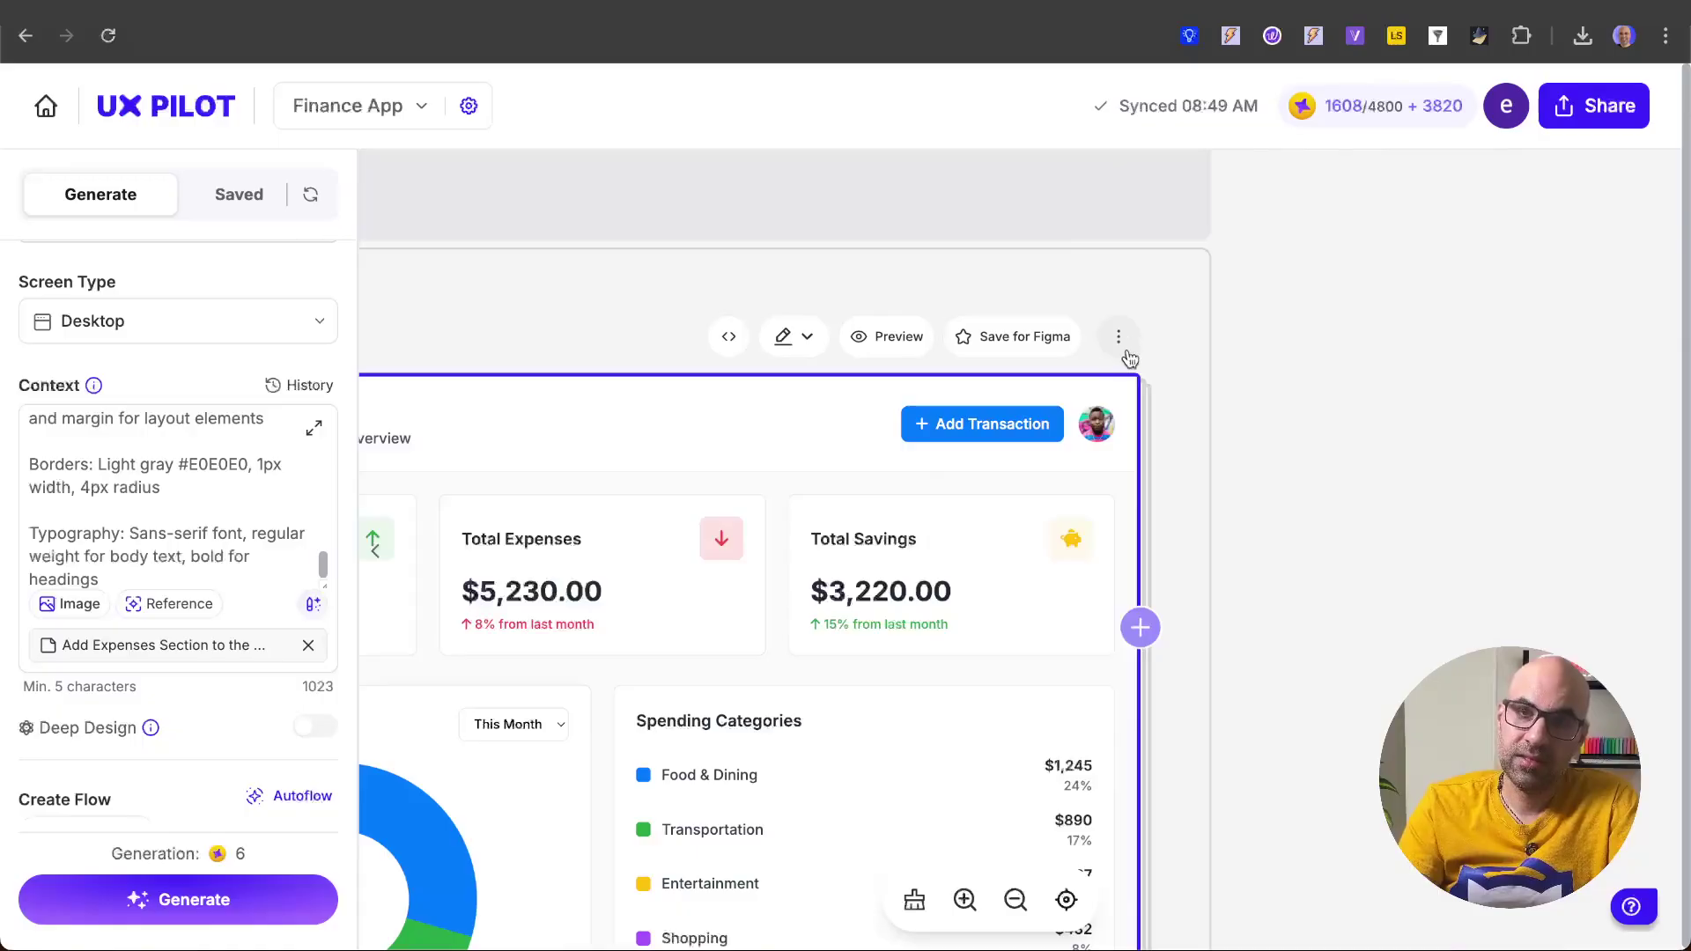
{"action": "left_click", "coordinate": [1118, 338]}
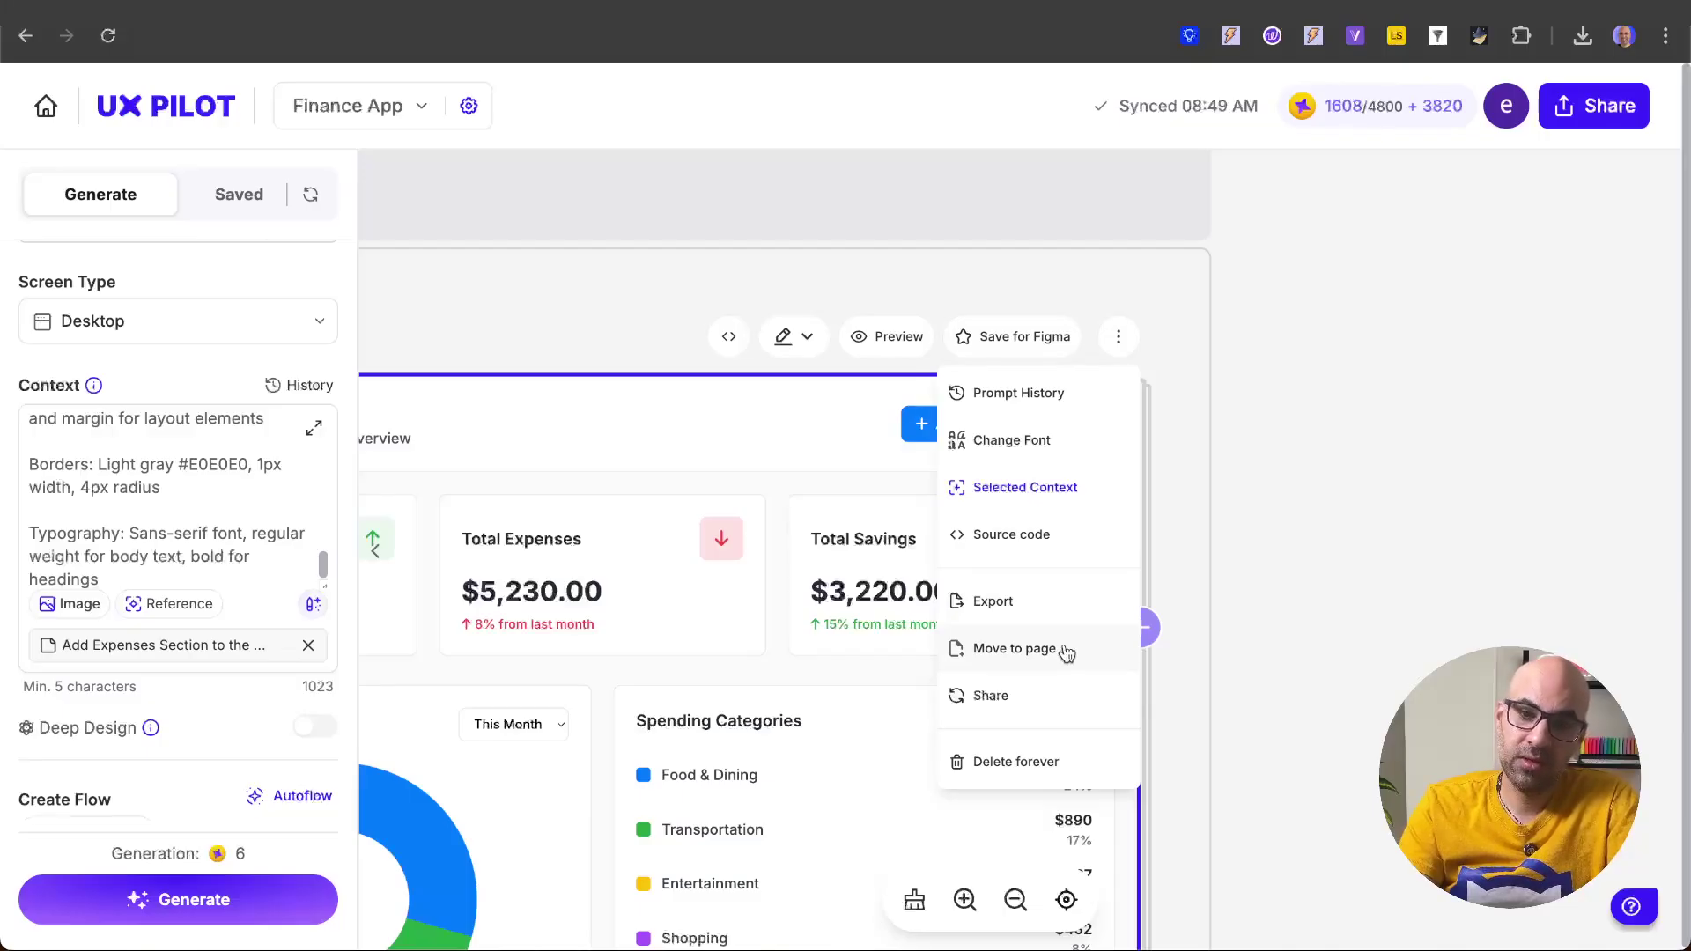
{"action": "left_click", "coordinate": [1014, 649]}
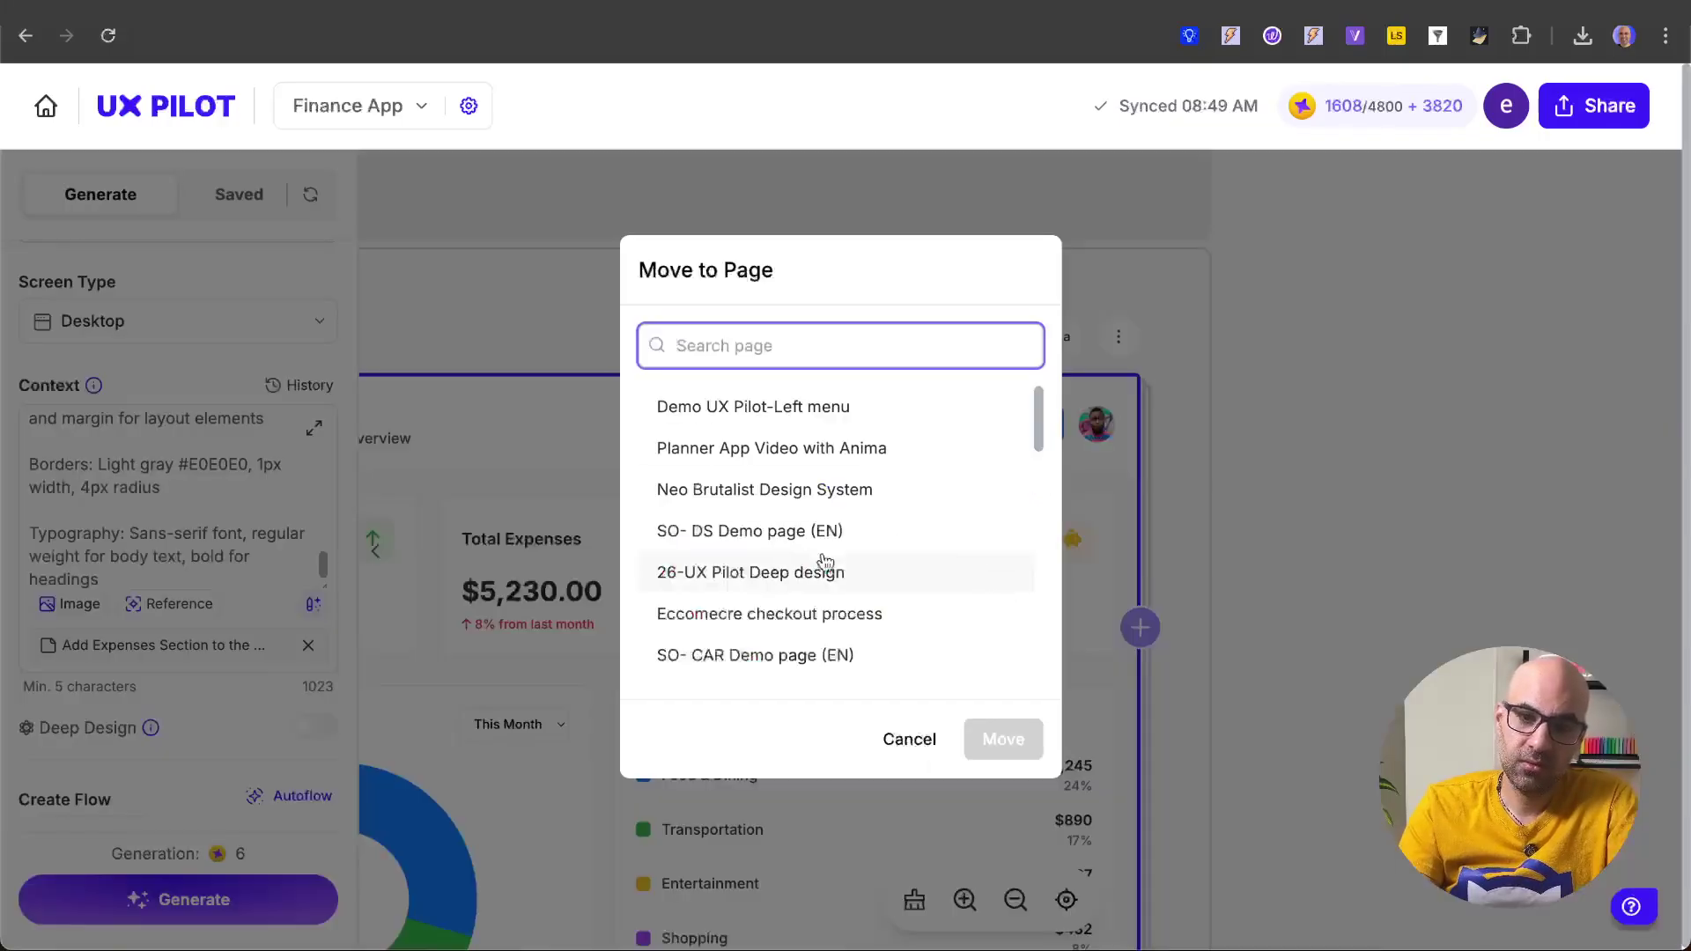
{"action": "left_click", "coordinate": [913, 741]}
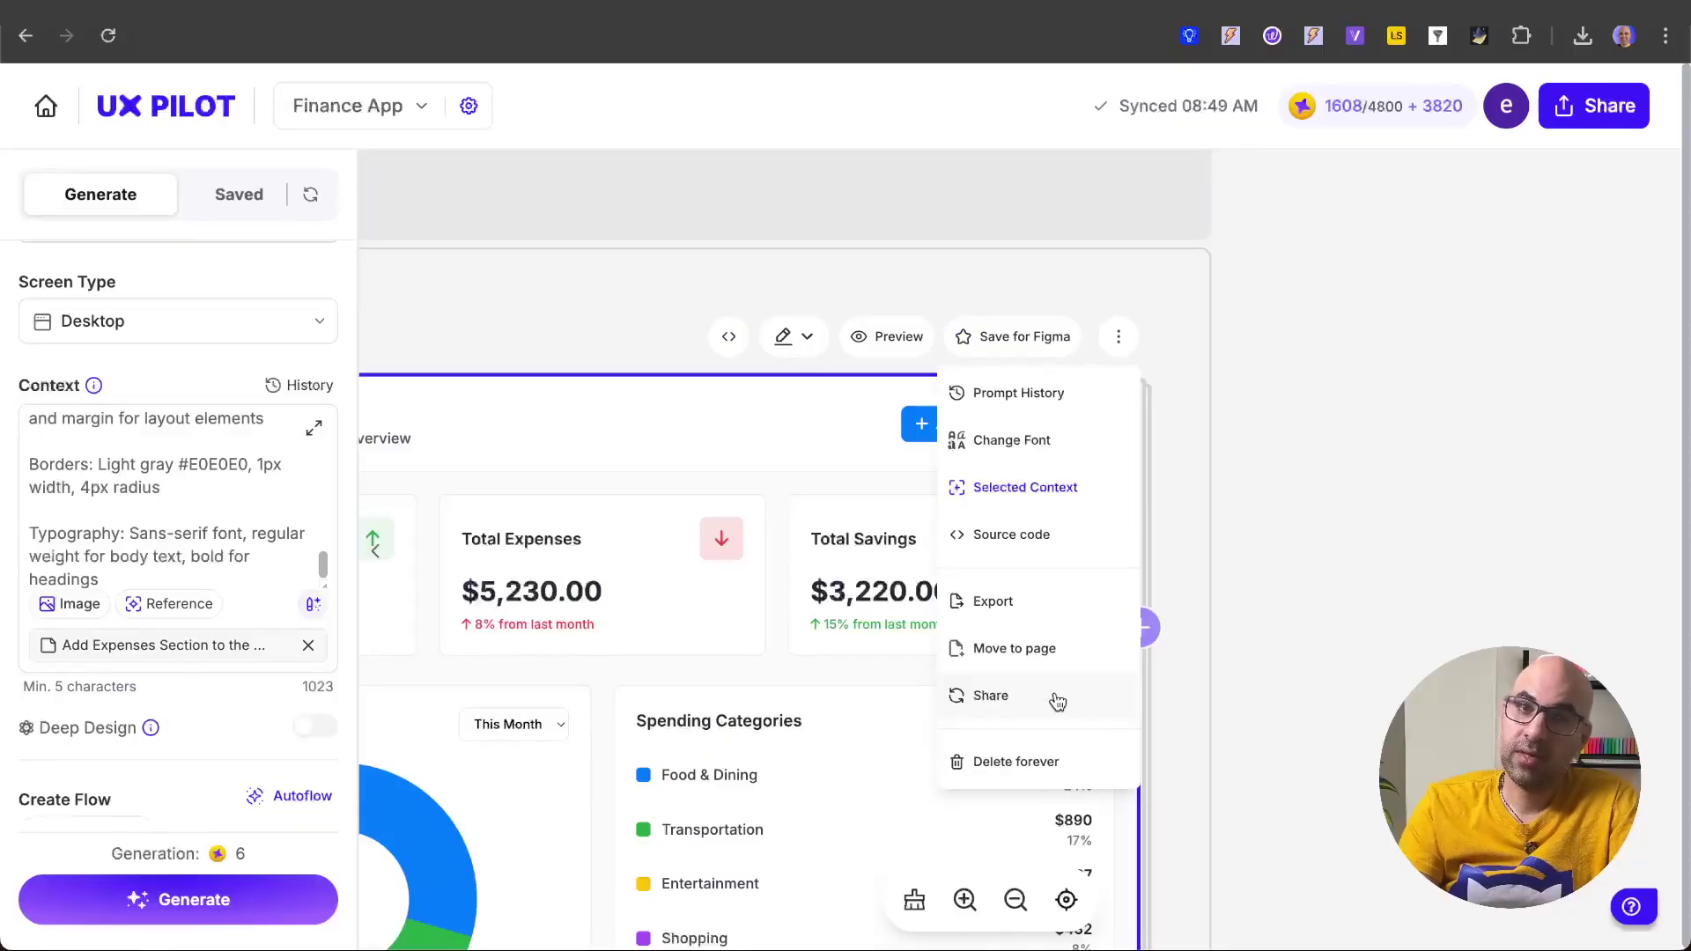
{"action": "left_click", "coordinate": [1059, 704]}
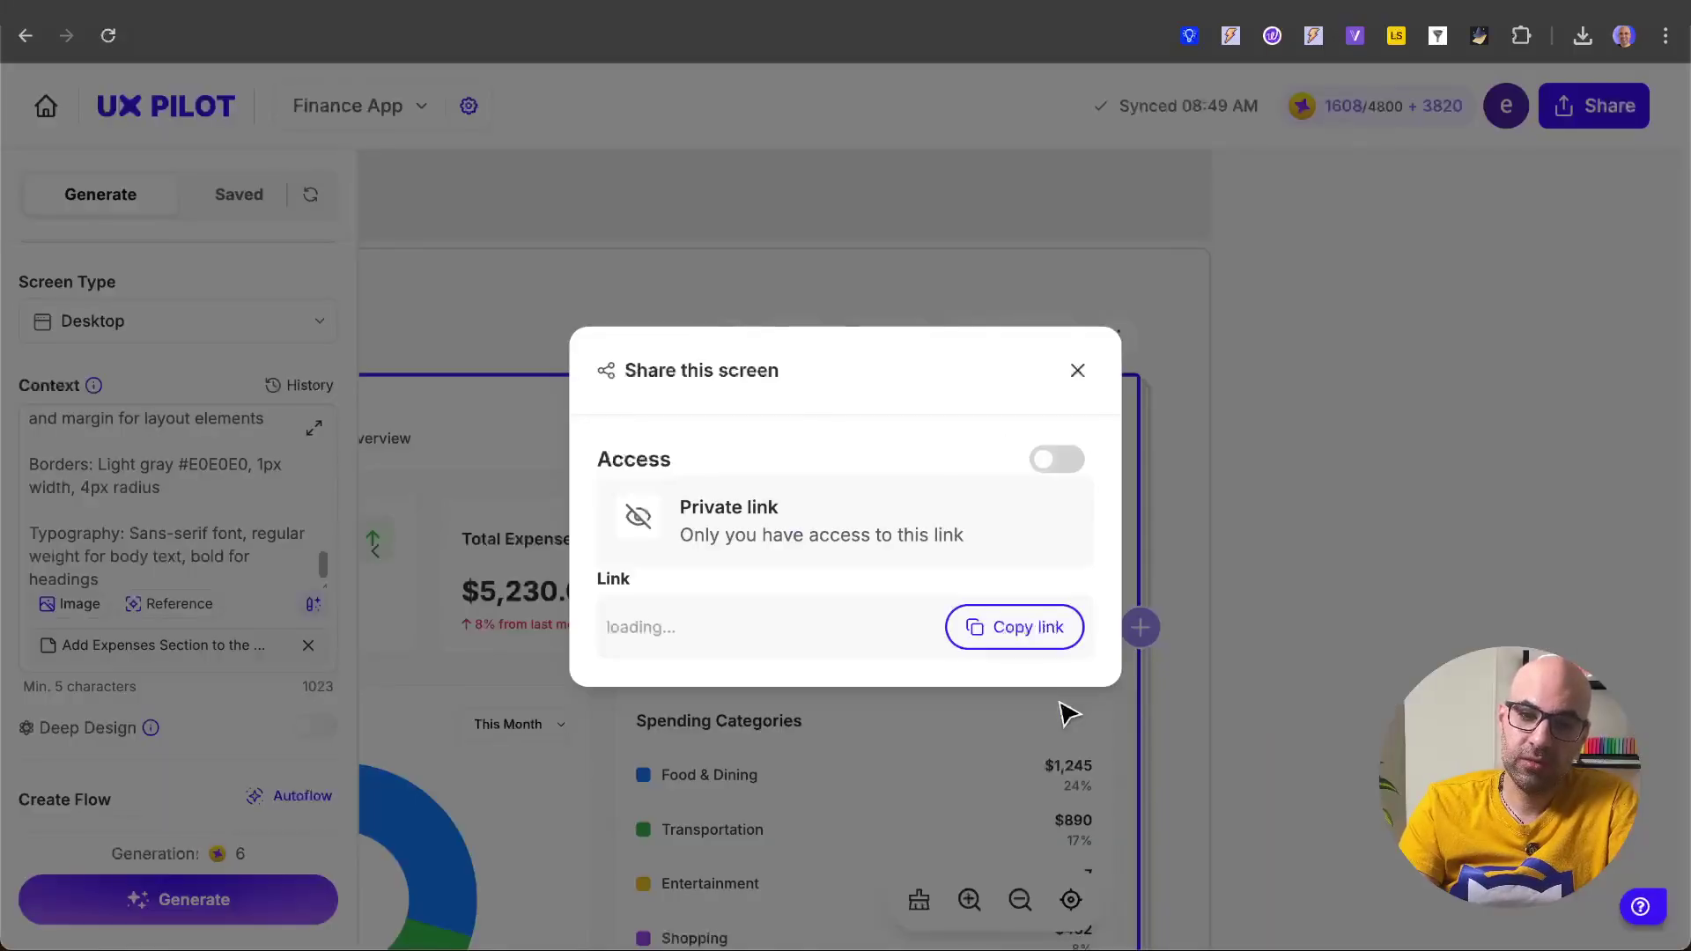
{"action": "left_click", "coordinate": [1046, 468]}
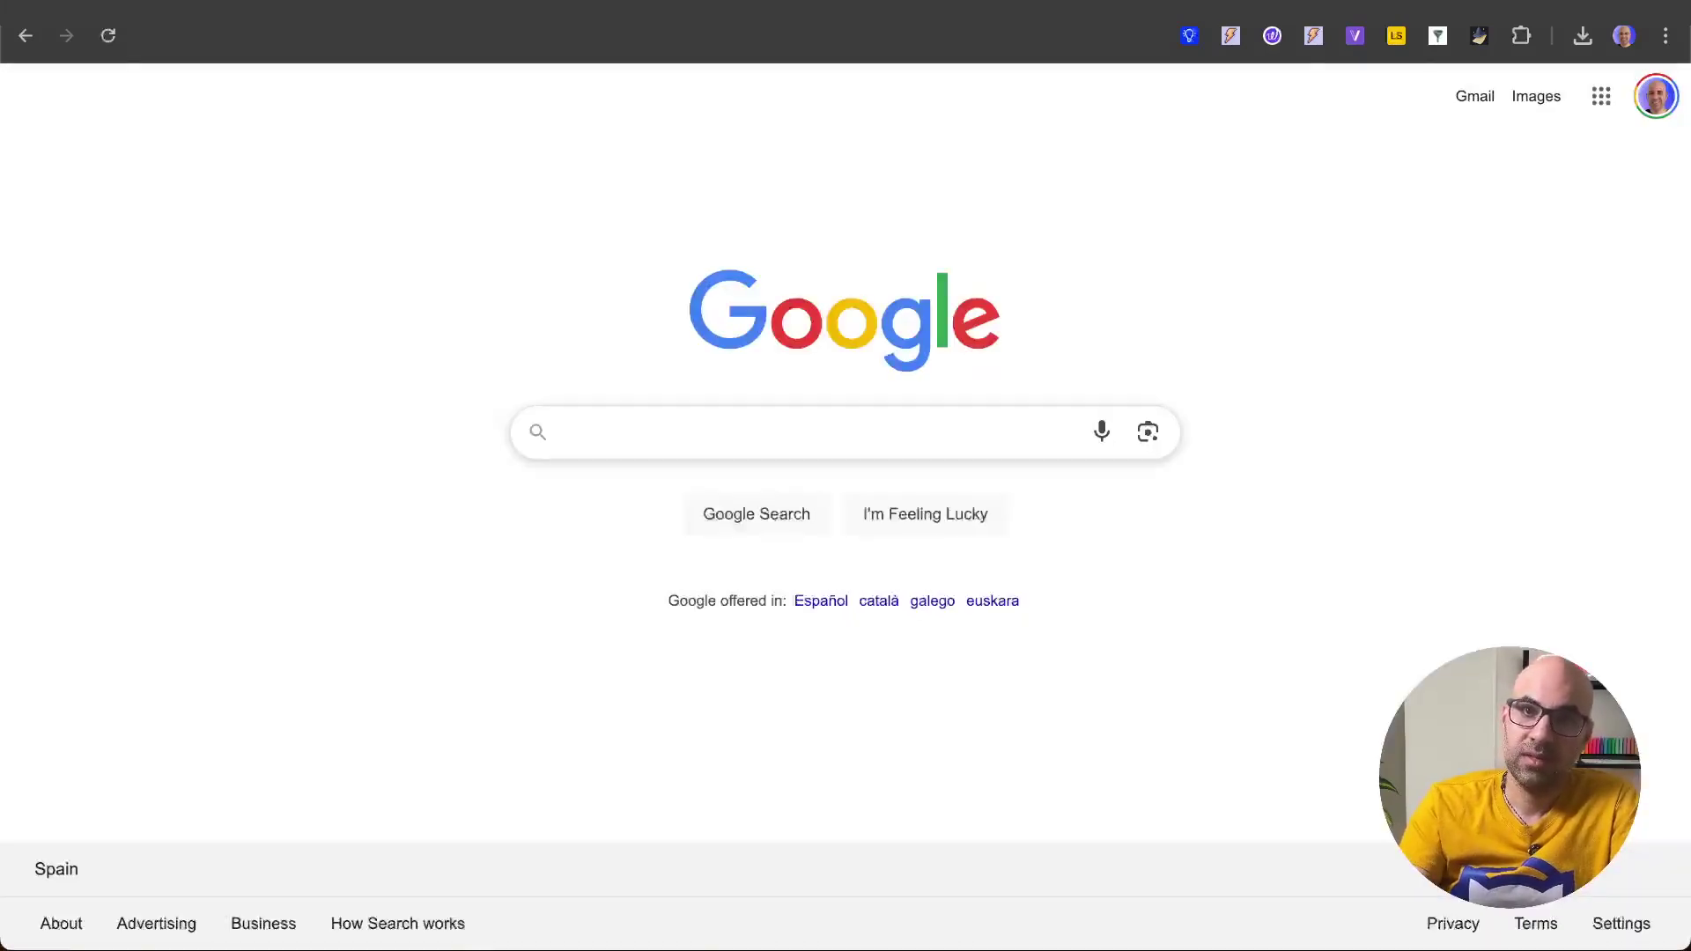
Load the copied public share link in a new browser tab.
{"action": "key", "text": "super+v"}
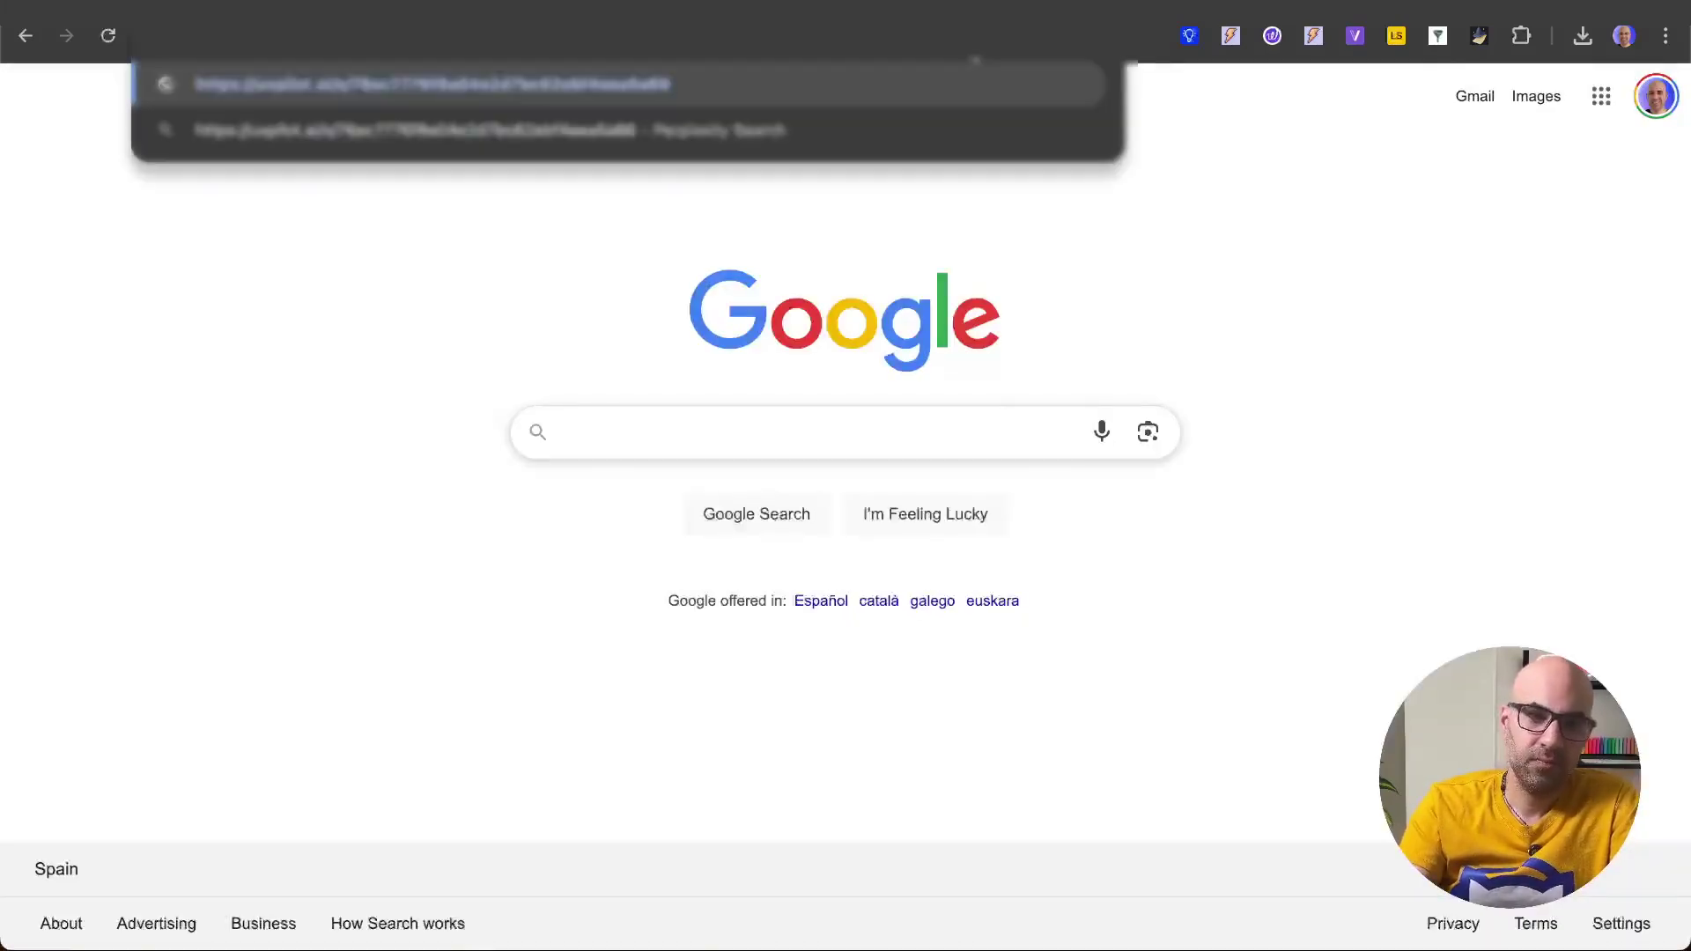
{"action": "key", "text": "Return"}
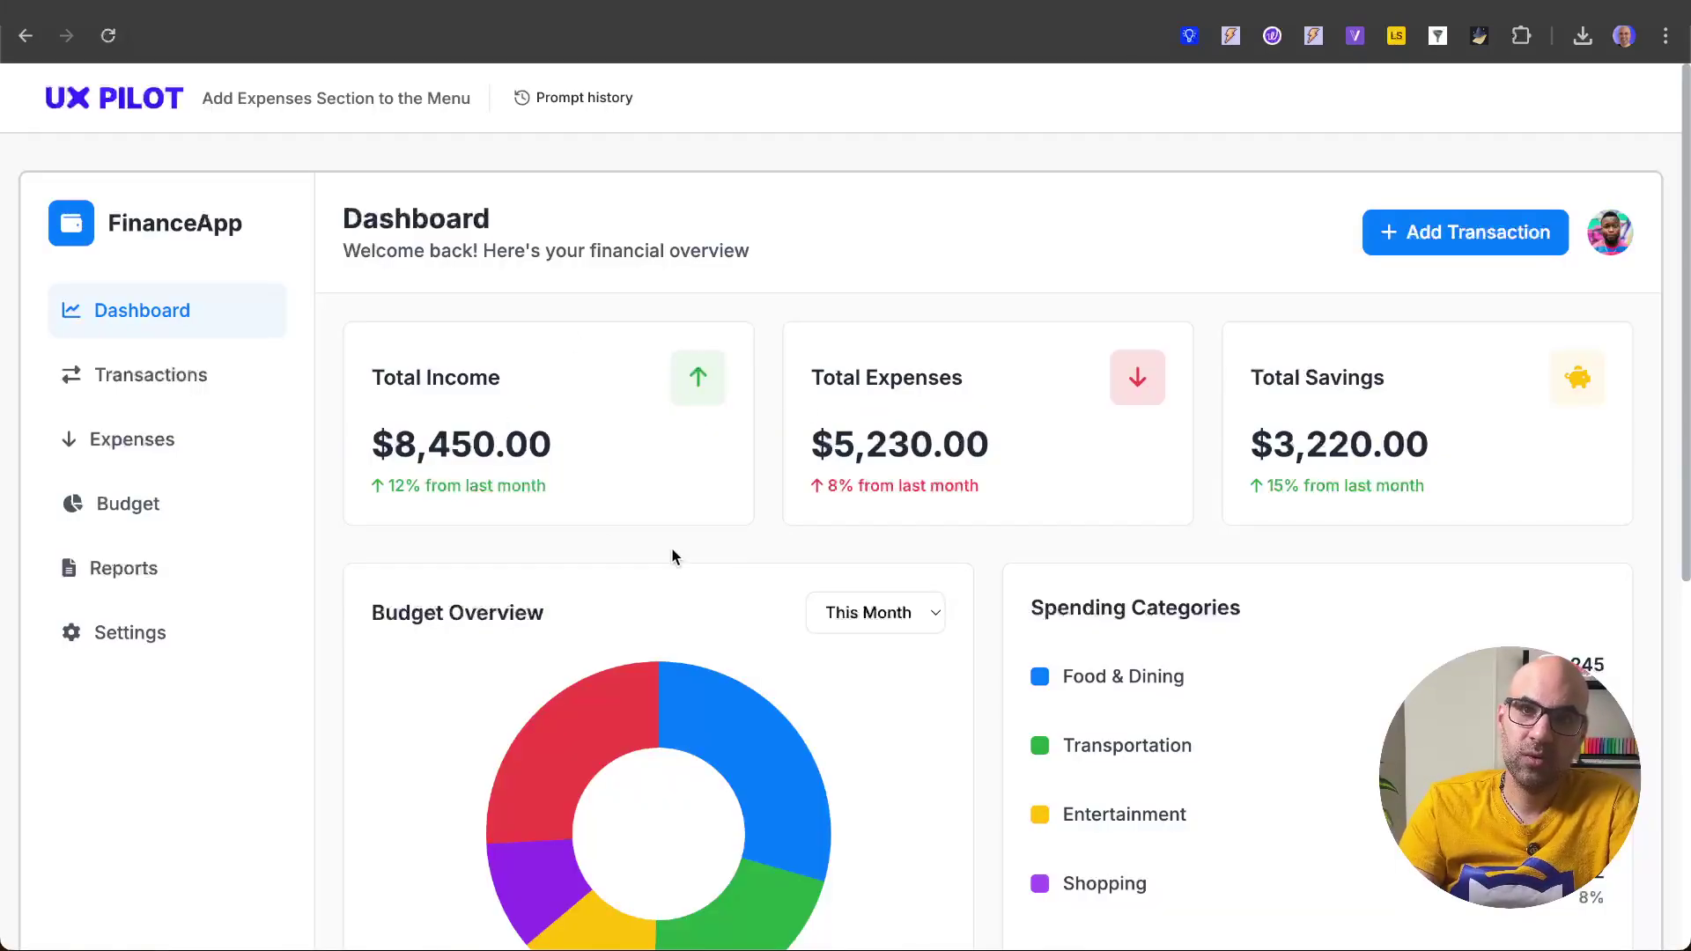